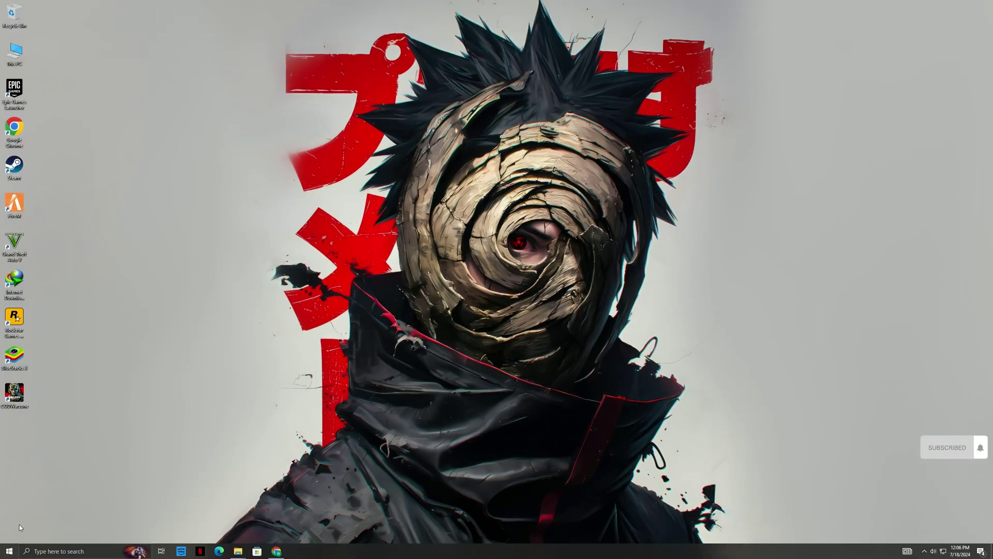
# Open the installed apps list in Windows Settings and uninstall Cortana.
pyautogui.click(10, 551)
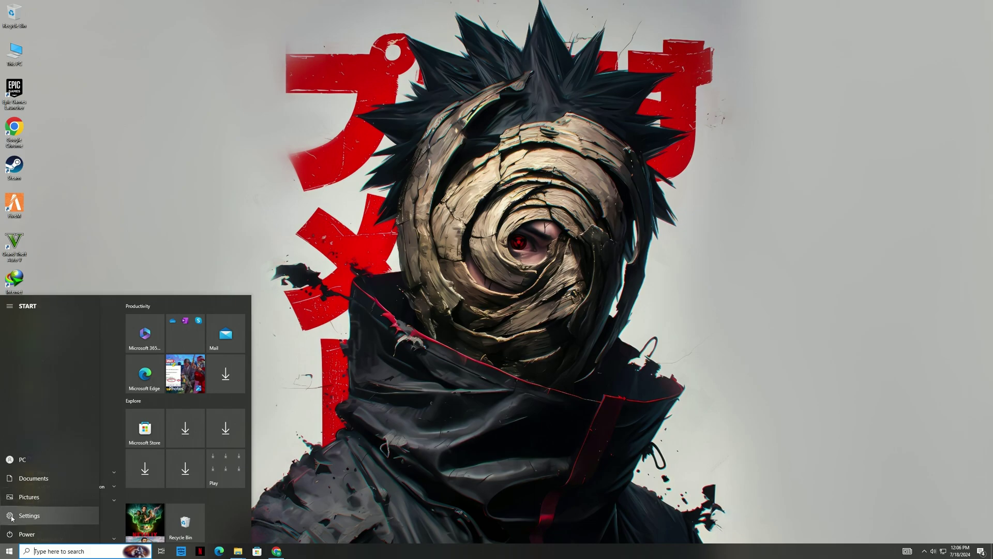
pyautogui.click(29, 515)
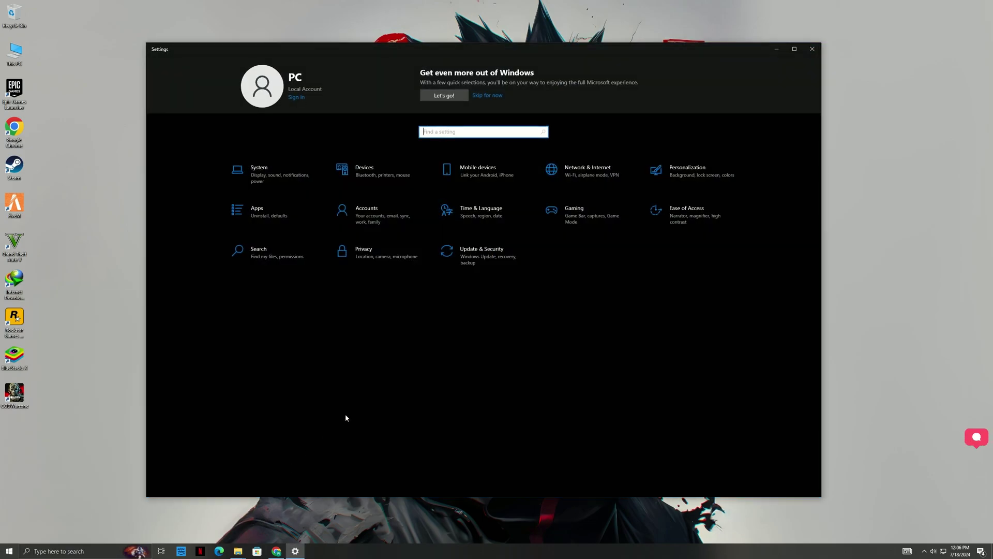
pyautogui.click(272, 215)
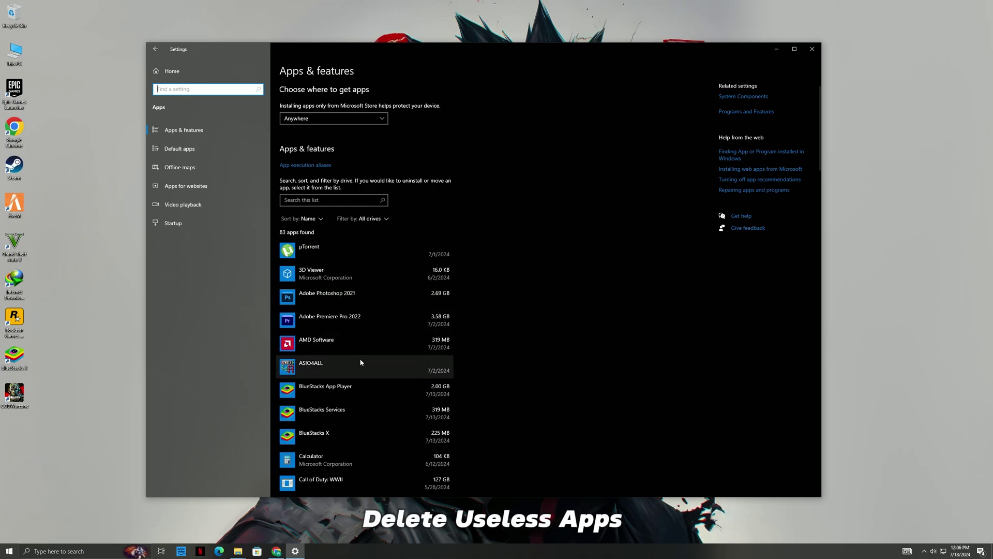
pyautogui.scroll(-3, 362, 363)
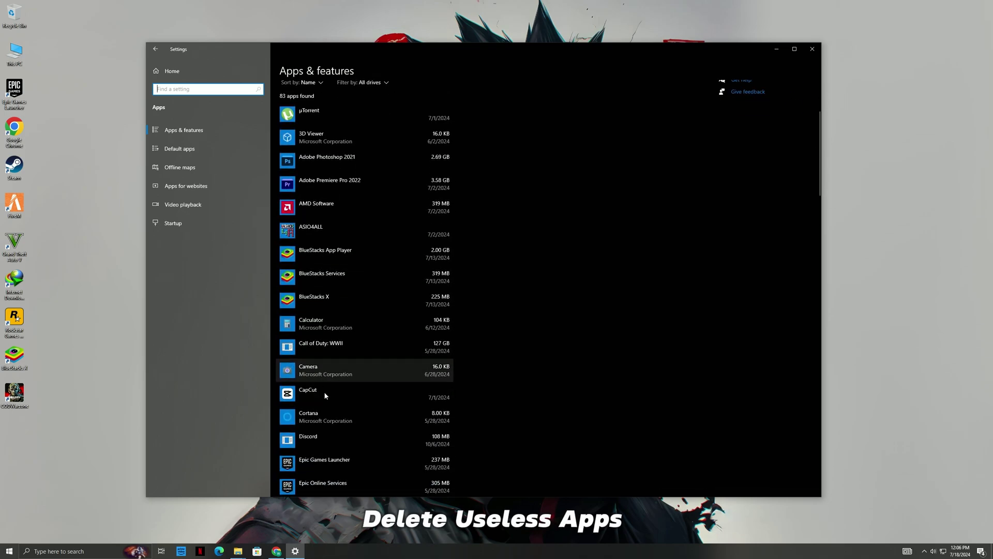
pyautogui.scroll(-1, 313, 362)
pyautogui.click(309, 353)
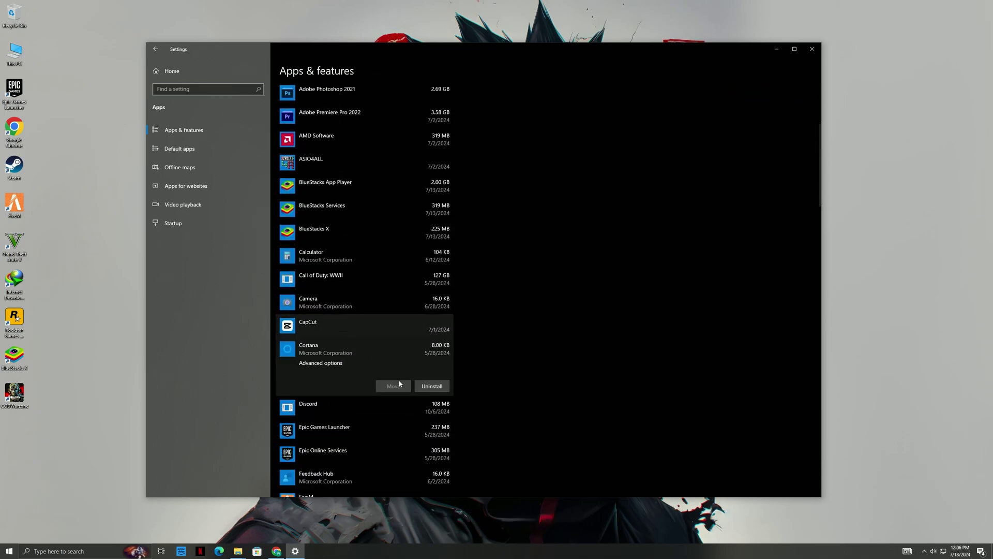
pyautogui.click(435, 387)
pyautogui.click(466, 369)
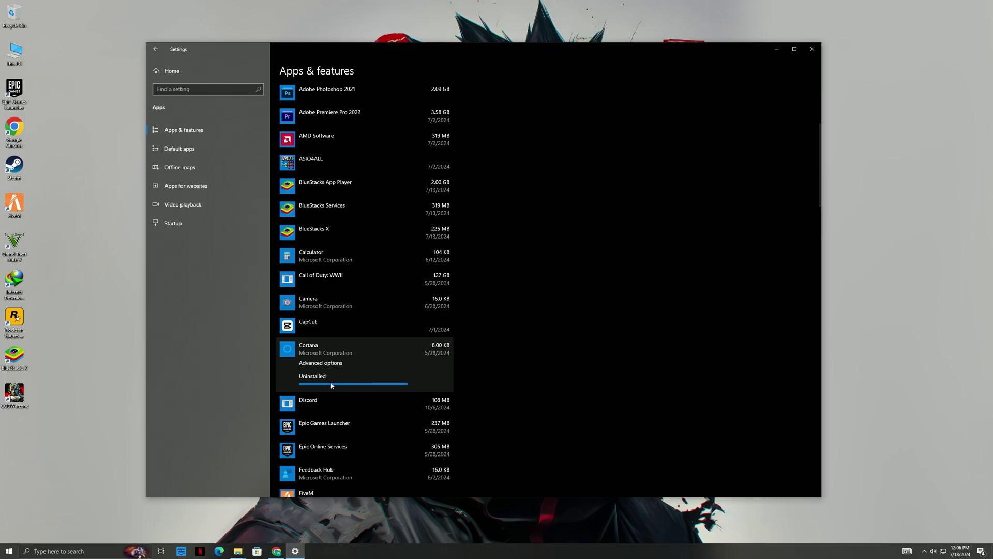
pyautogui.scroll(3, 334, 425)
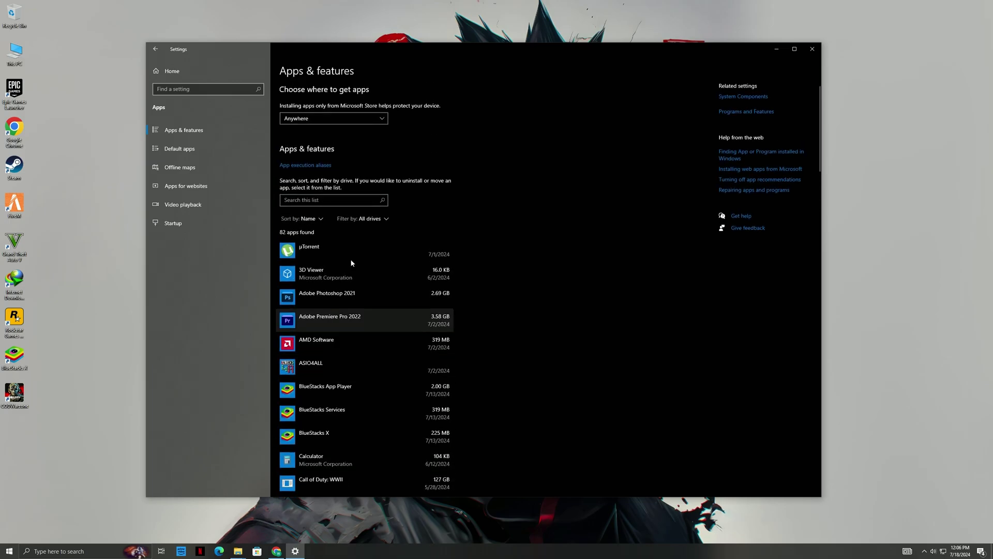
# Turn off automatic startup for BlueStacks Services, Microsoft Edge, Phone Link, Skype, Update and both µTorrent entries.
pyautogui.click(181, 226)
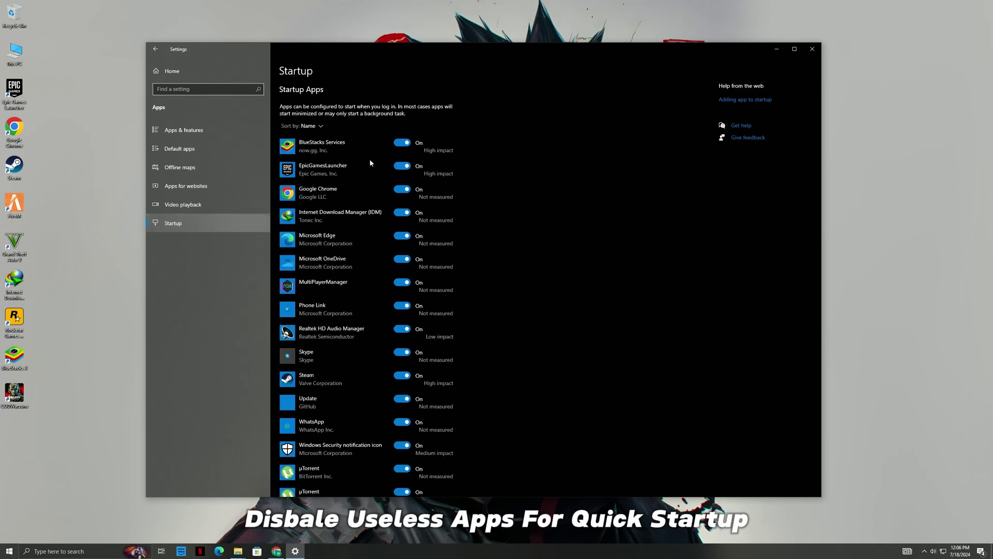
pyautogui.click(408, 144)
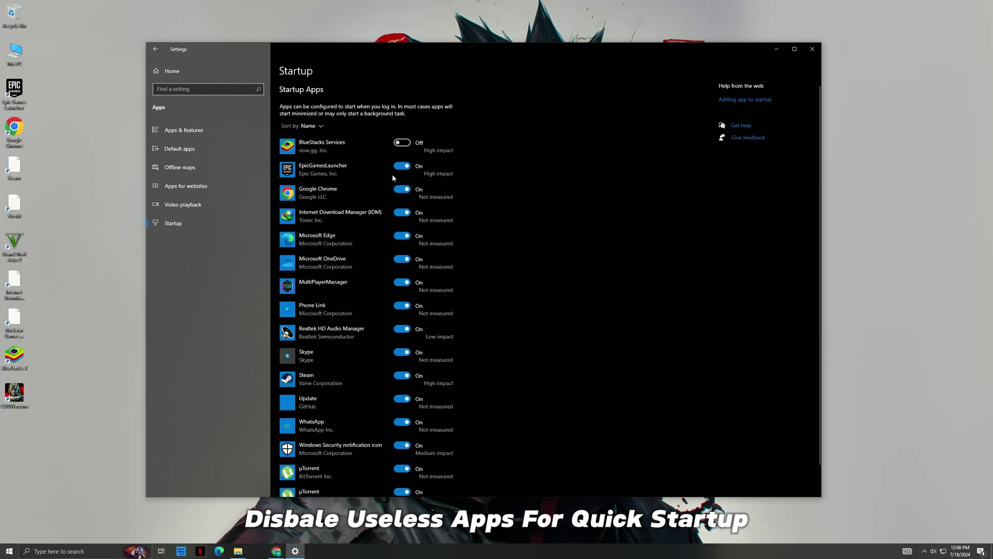
pyautogui.click(403, 236)
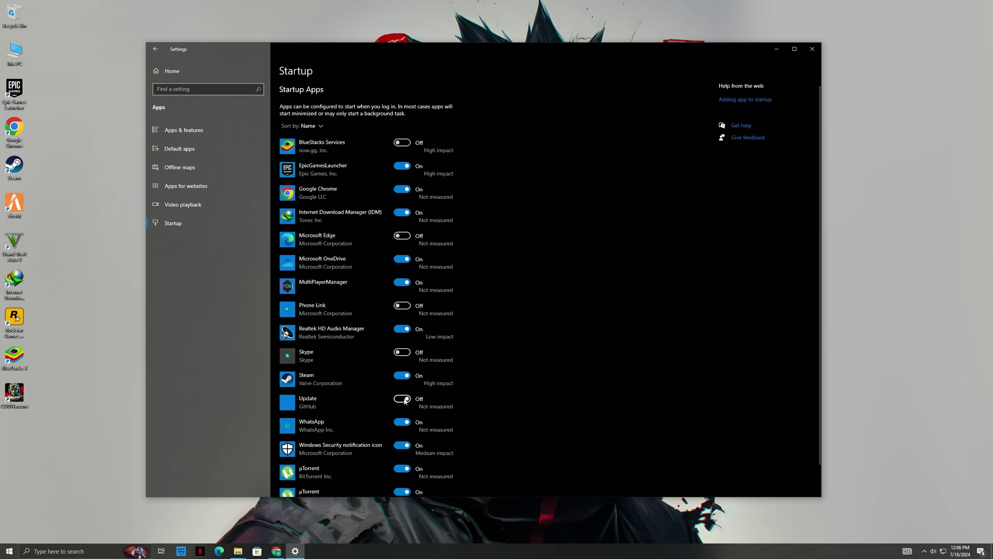
pyautogui.scroll(-1, 414, 400)
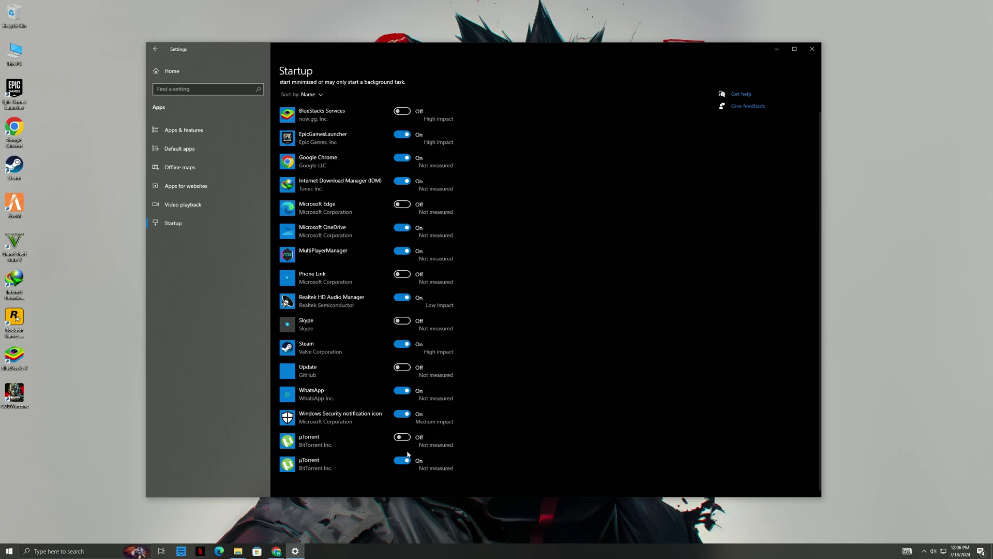
pyautogui.scroll(1, 405, 336)
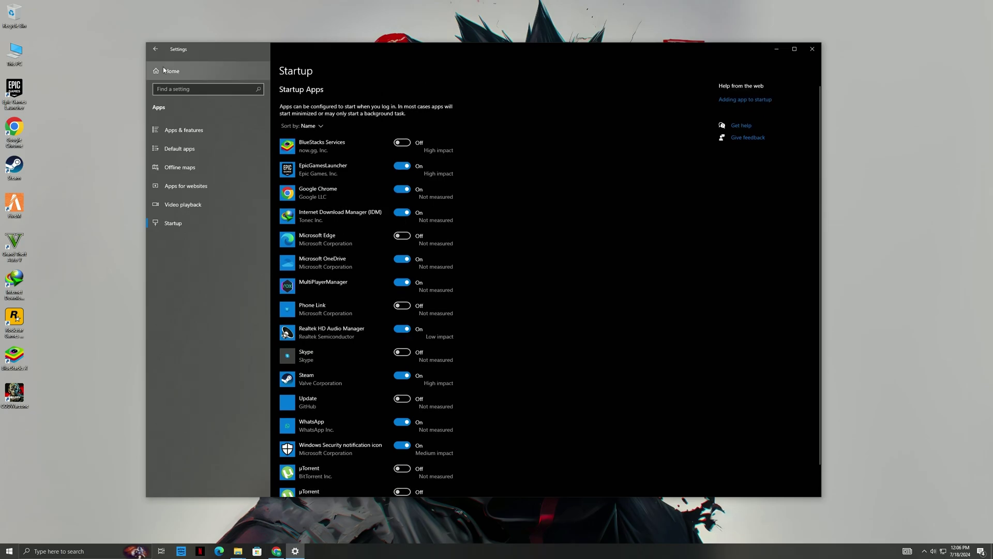
# Open the notification permissions in the privacy settings, and turn off the permission for apps to make phone calls.
pyautogui.click(155, 48)
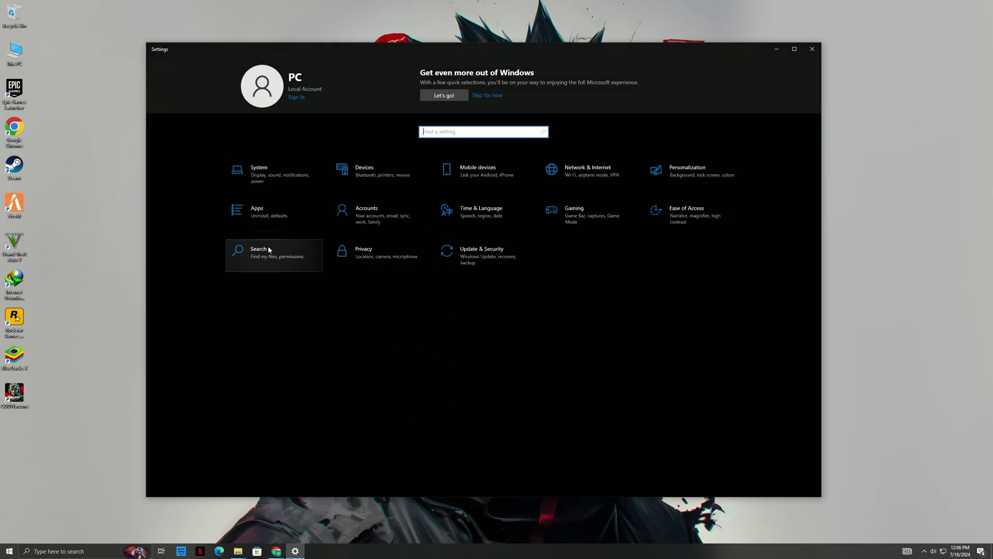
pyautogui.click(351, 261)
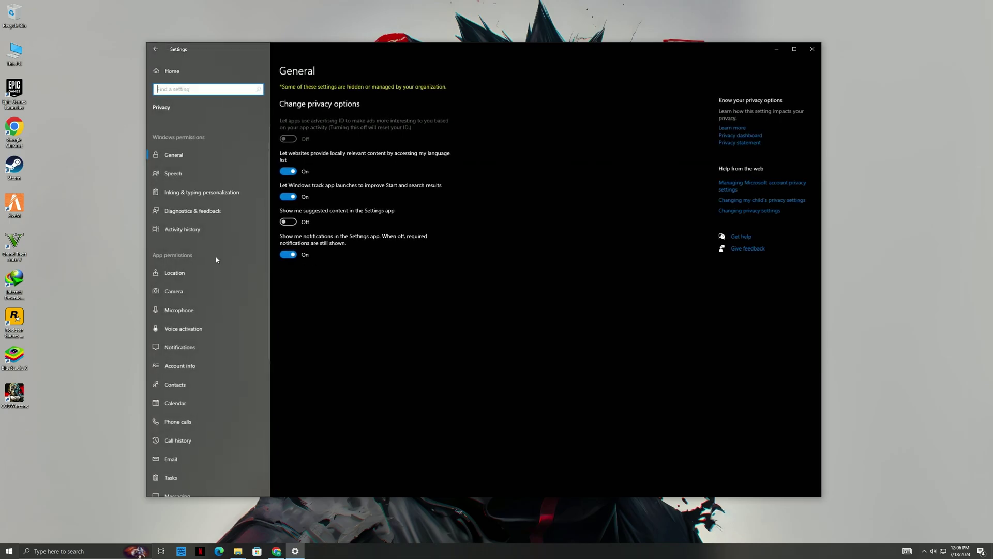
pyautogui.scroll(-1, 186, 311)
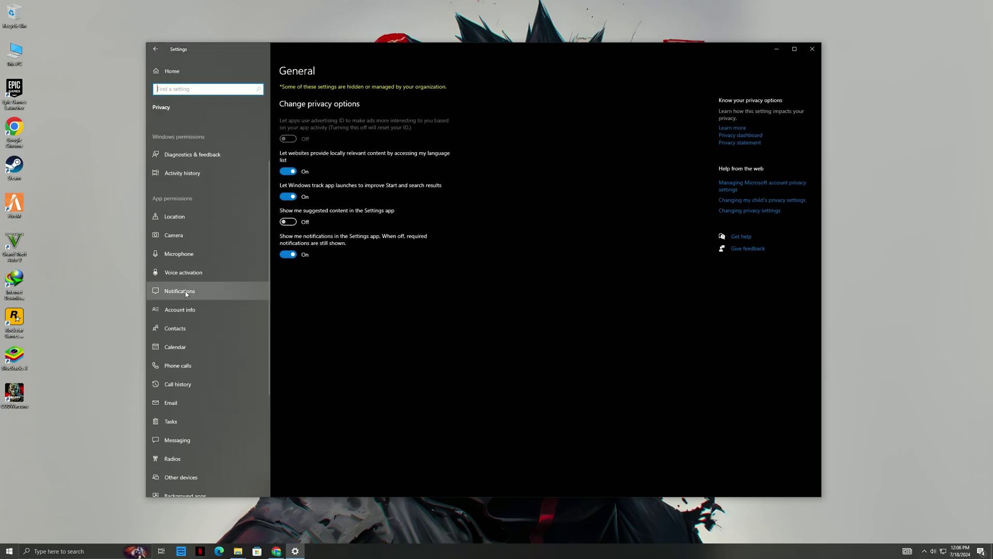
pyautogui.click(184, 290)
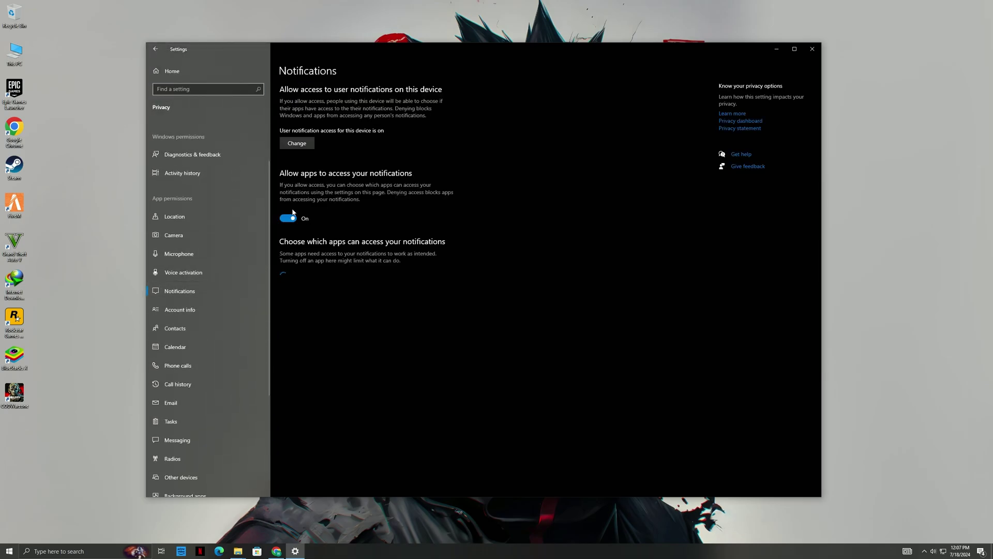
pyautogui.scroll(-1, 188, 315)
pyautogui.click(181, 315)
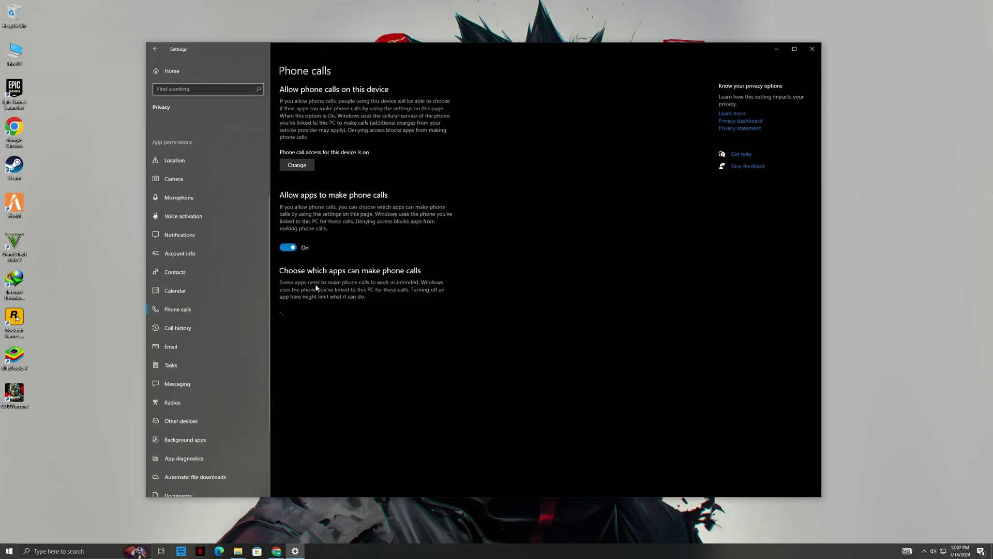
pyautogui.click(288, 247)
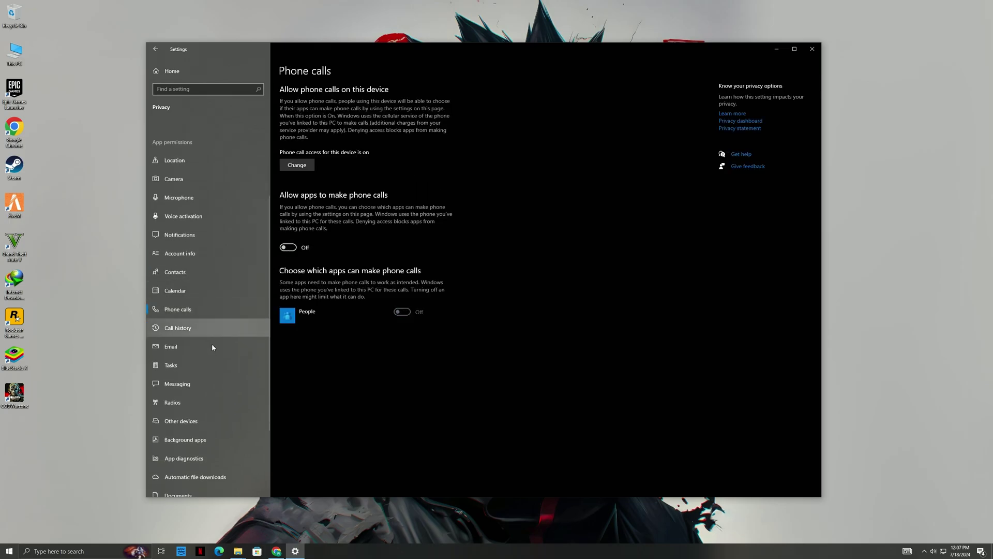
# Turn off app permissions for reading or sending messages and for controlling device radios.
pyautogui.click(185, 384)
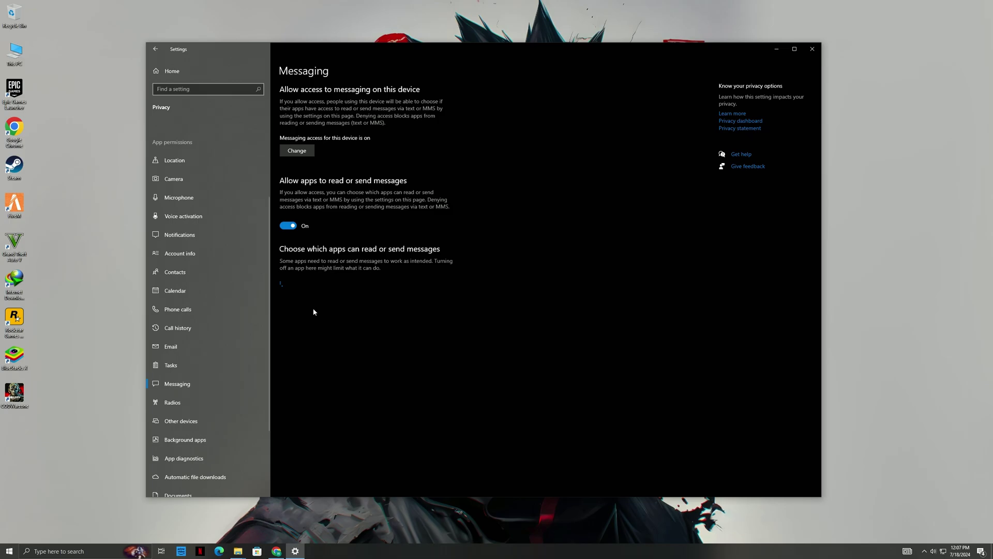
pyautogui.click(282, 227)
pyautogui.scroll(-2, 200, 367)
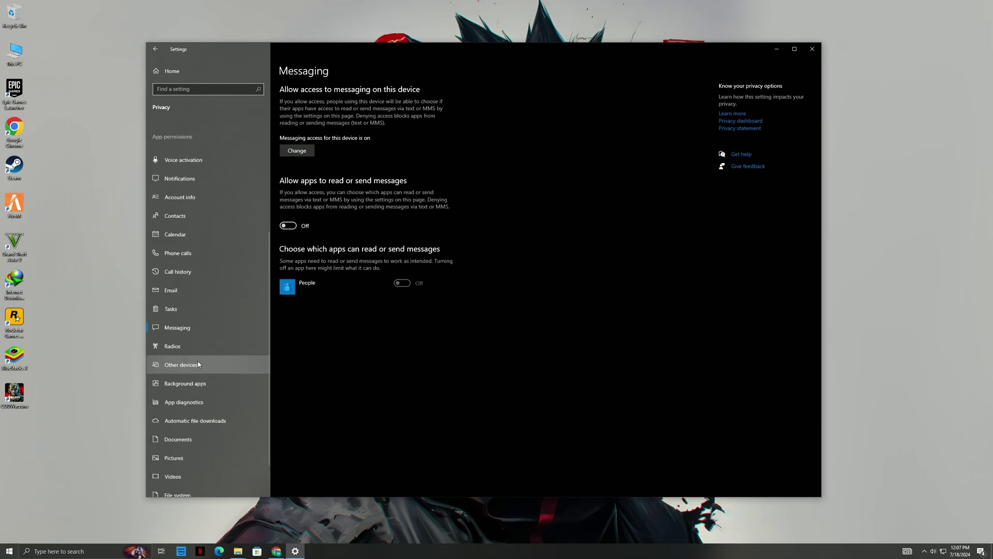
pyautogui.click(191, 355)
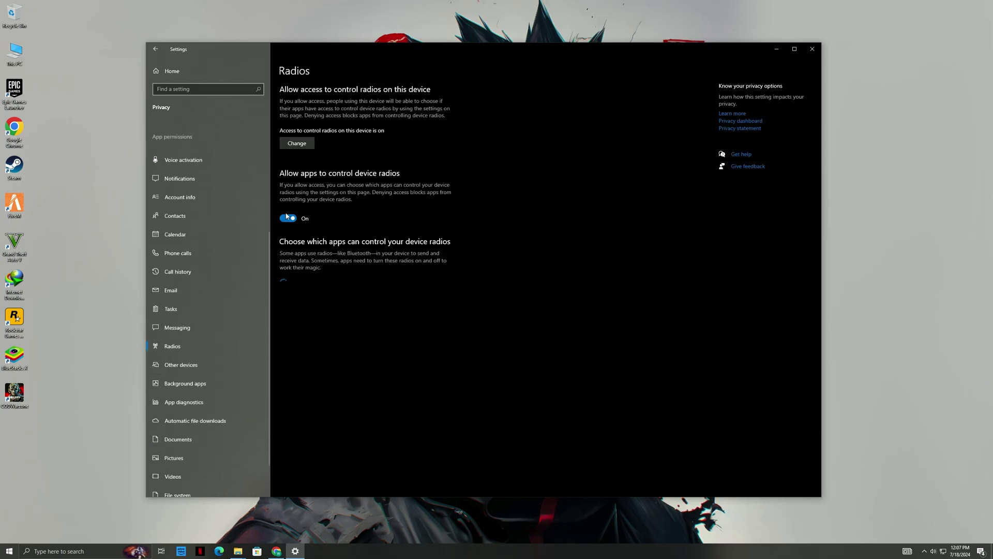
pyautogui.scroll(-2, 186, 352)
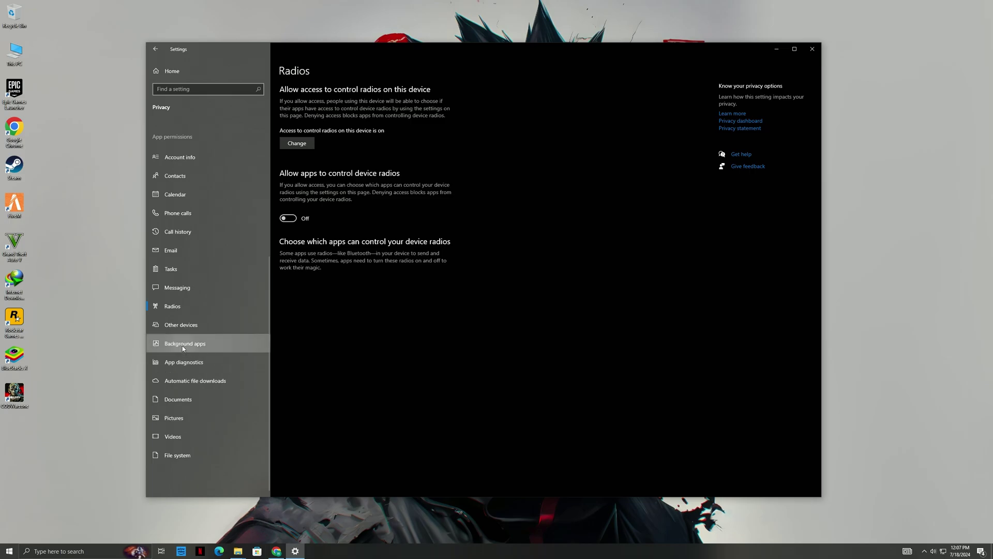
# Stop all apps from running in the background, and close Settings.
pyautogui.click(182, 346)
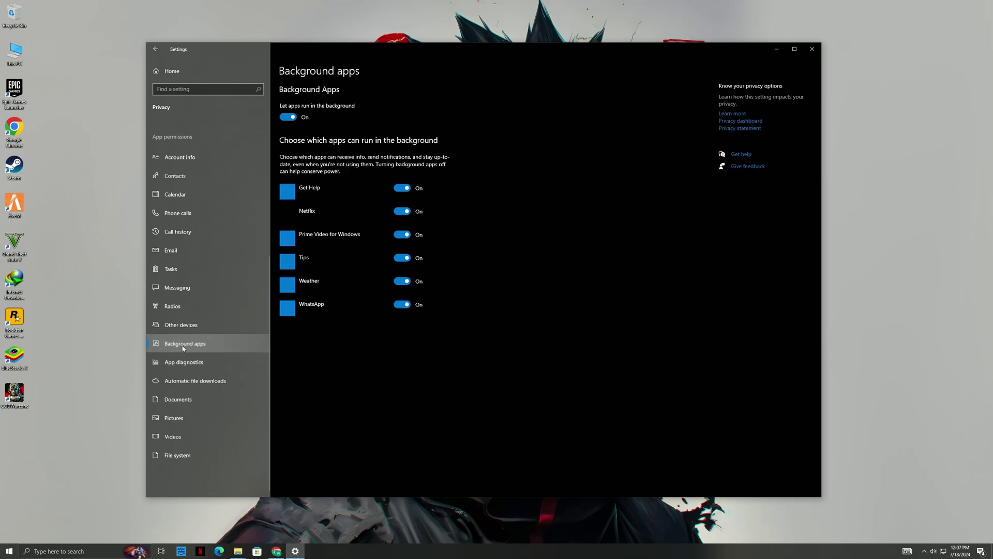
pyautogui.click(288, 117)
pyautogui.scroll(-10, 371, 300)
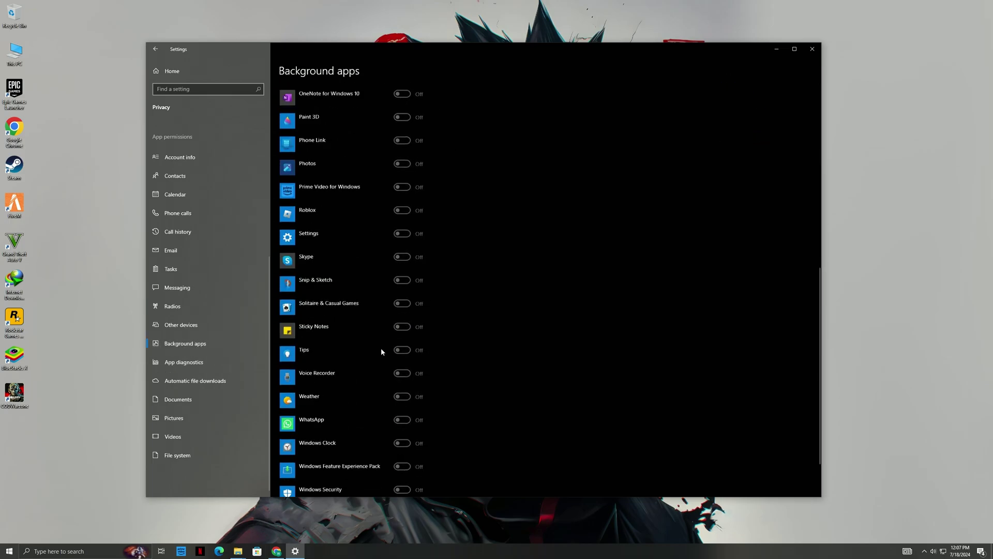
pyautogui.scroll(10, 378, 396)
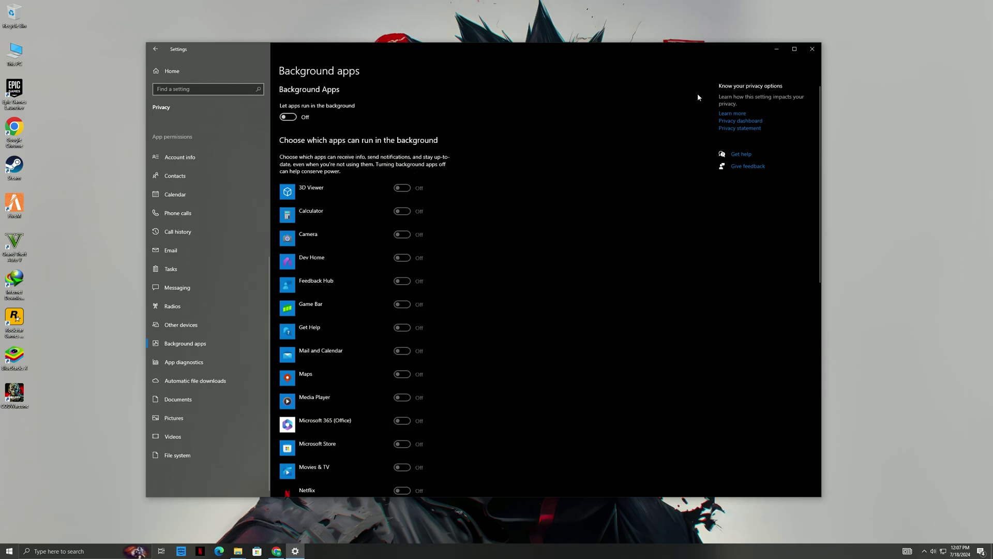
pyautogui.click(812, 48)
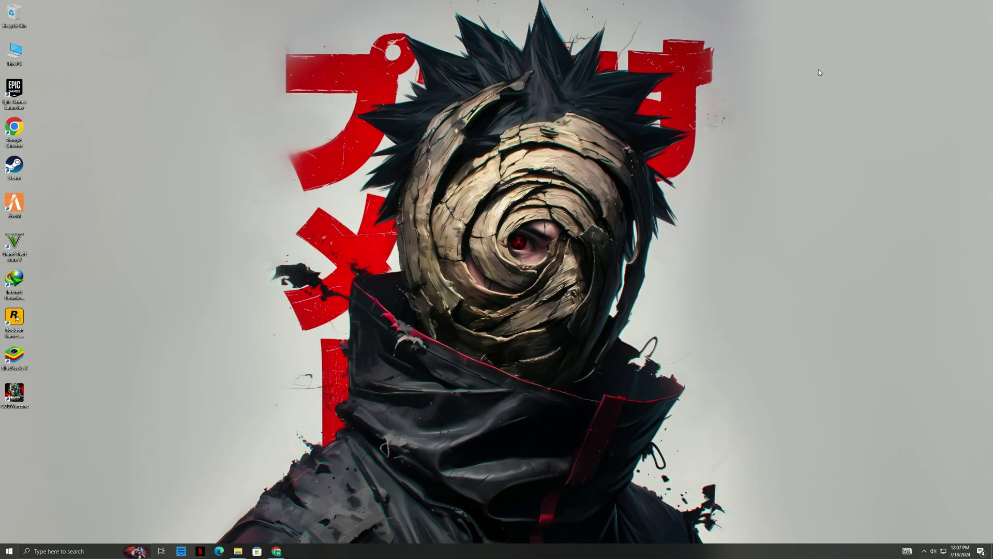
# Search Windows for "perform" and open the options for adjusting the appearance and performance of Windows.
pyautogui.click(31, 556)
pyautogui.write('p')
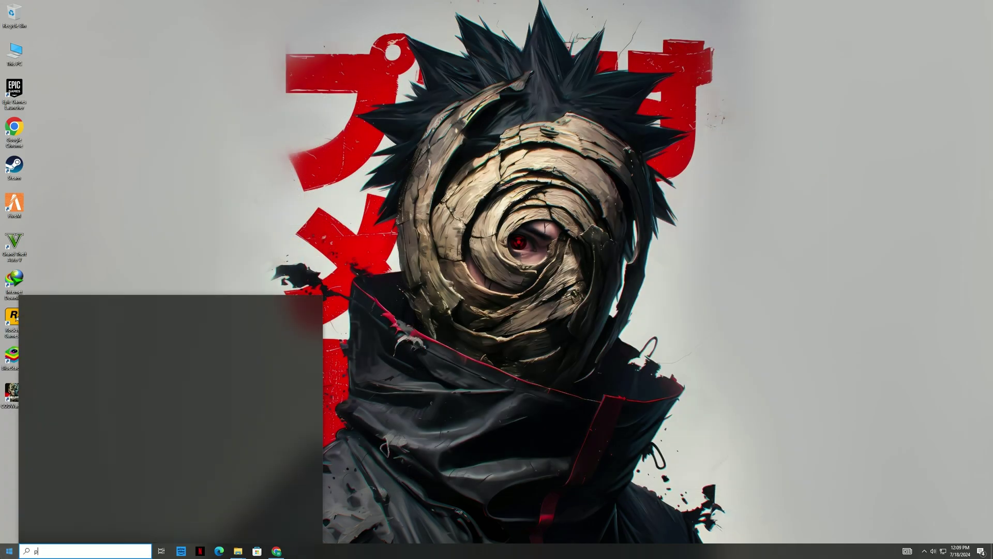
pyautogui.write('erform')
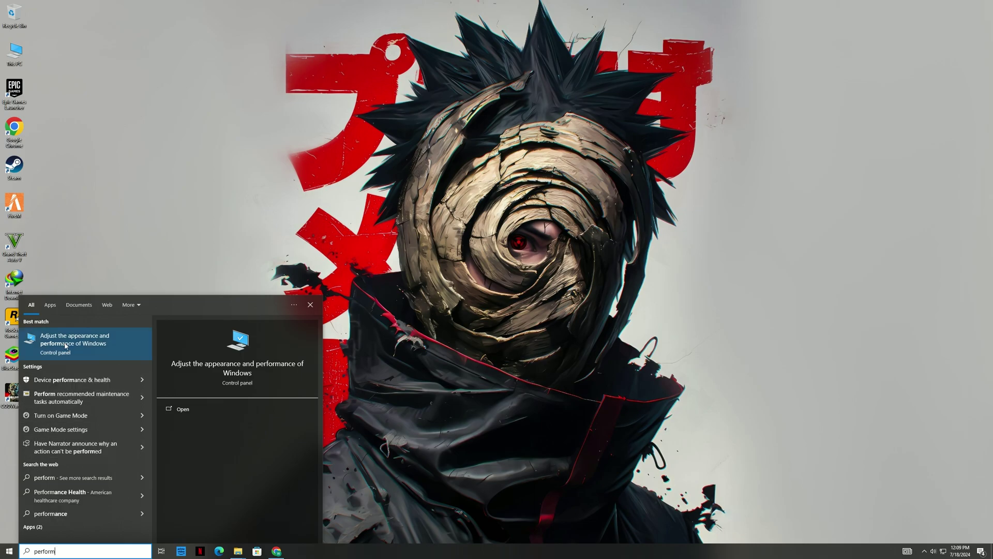
pyautogui.click(83, 341)
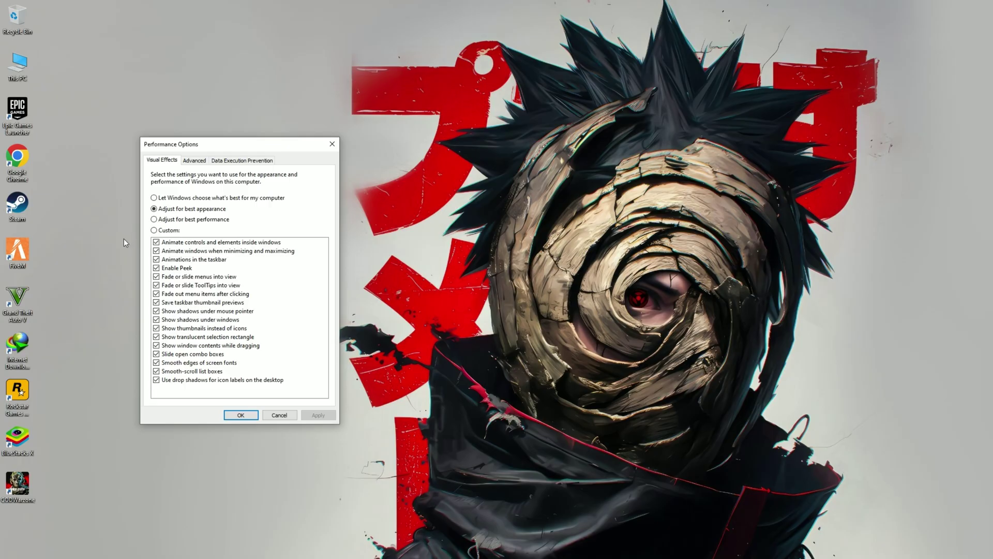
# Apply only these visual effects: taskbar animations, thumbnails instead of icons, translucent selection rectangle, slide-open combo boxes, smooth font edges and smooth-scroll list boxes.
pyautogui.click(156, 260)
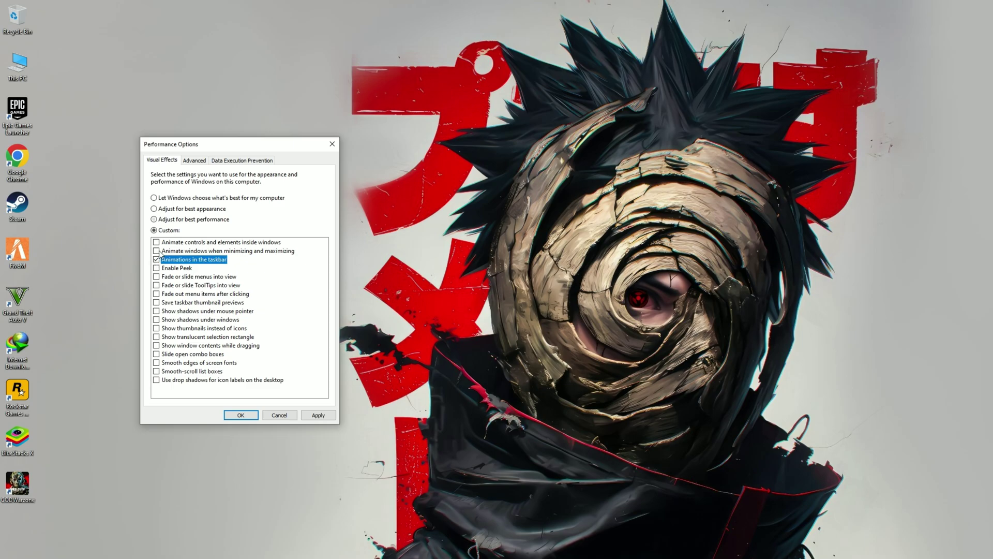
pyautogui.click(156, 354)
pyautogui.click(157, 336)
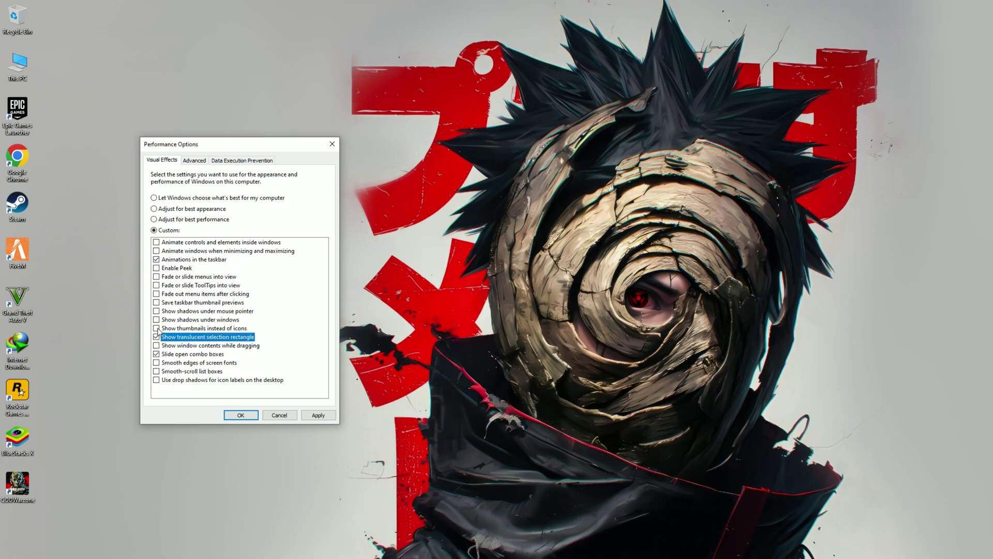
pyautogui.click(156, 328)
pyautogui.click(156, 363)
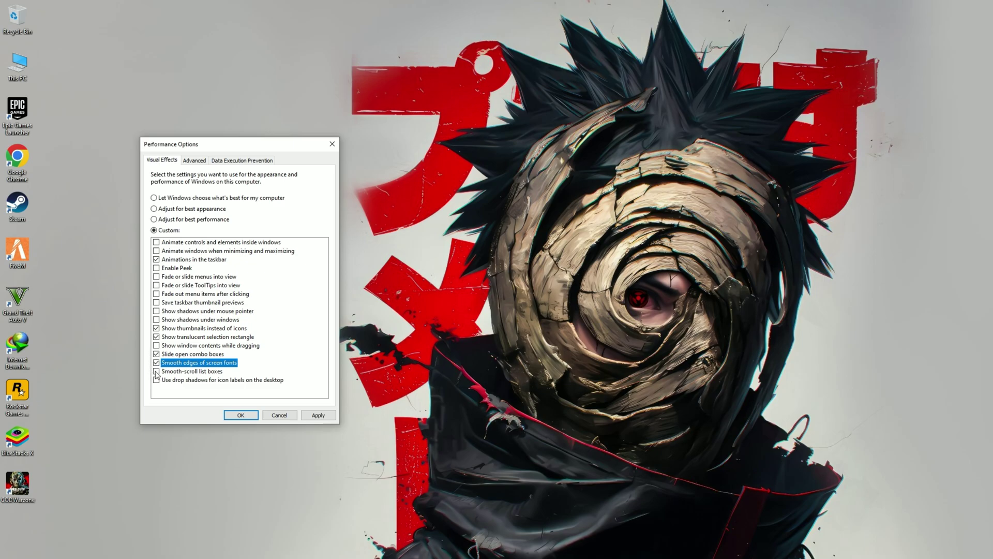
pyautogui.click(156, 372)
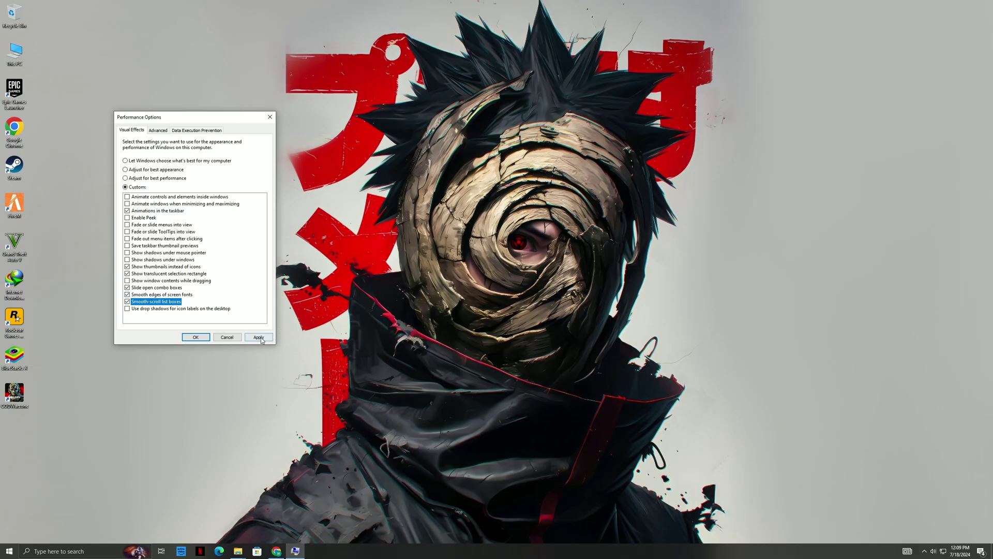
pyautogui.click(319, 414)
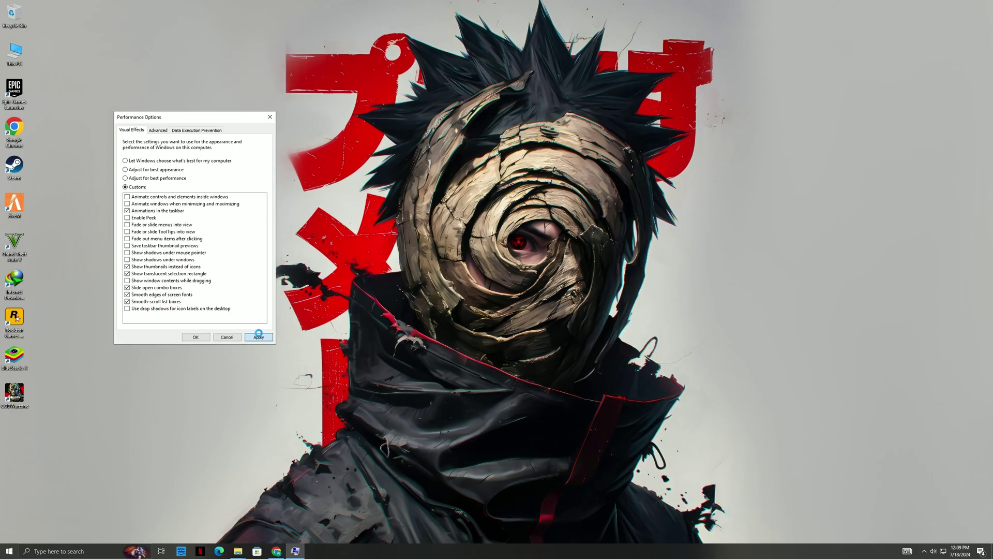
pyautogui.click(203, 339)
# Open the color settings in the desktop personalization options.
pyautogui.rightClick(539, 188)
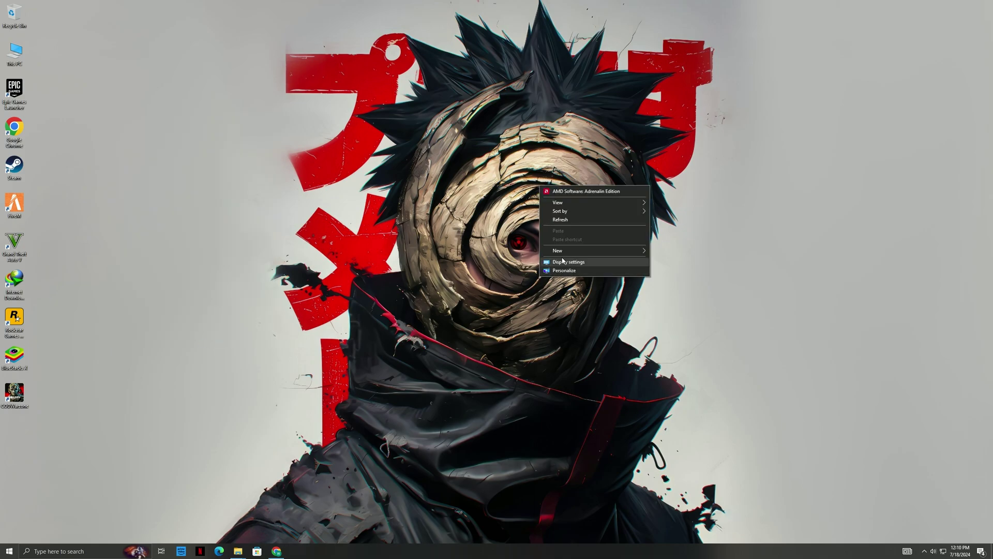
pyautogui.click(563, 270)
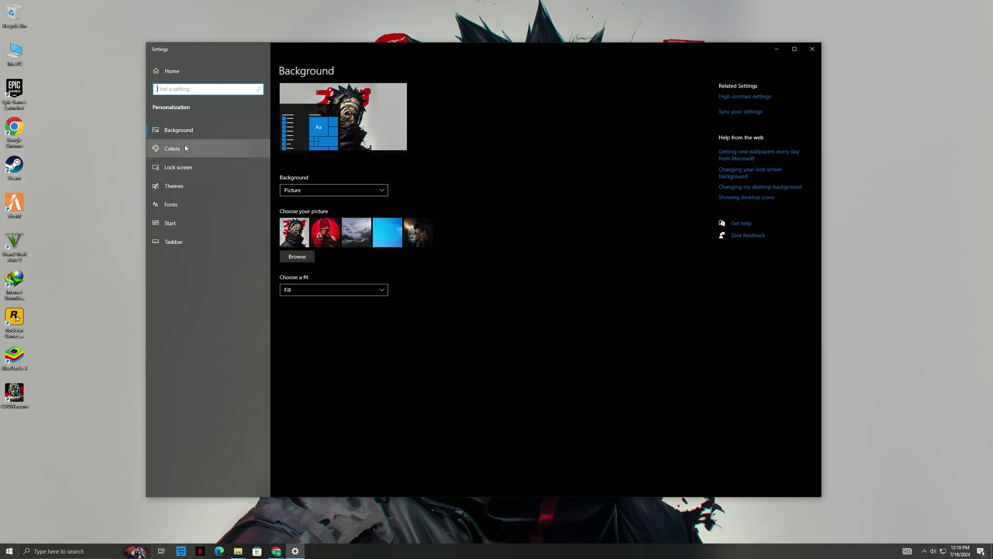
pyautogui.click(172, 148)
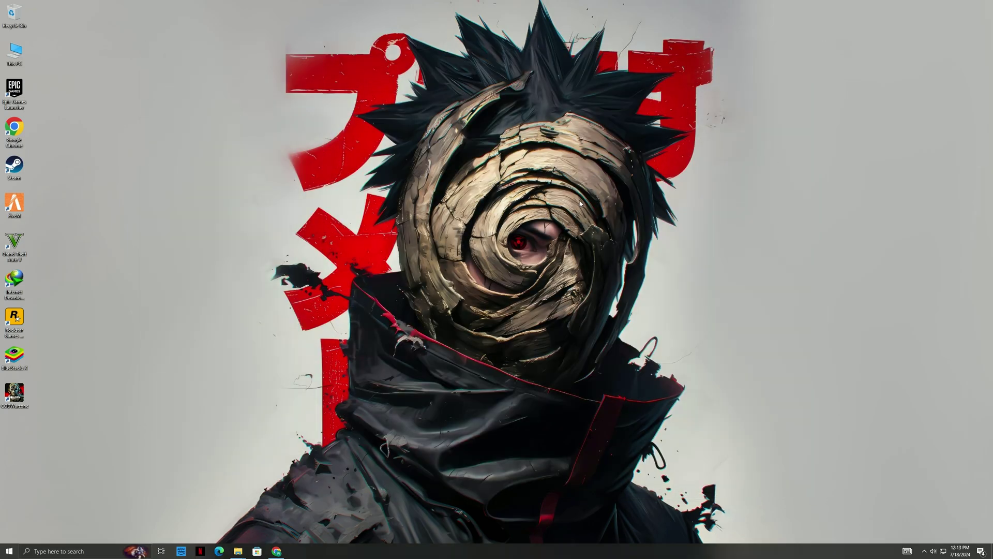
# Open the Storage settings and remove the selected temporary files, leaving Downloads and Delivery Optimization Files out.
pyautogui.rightClick(581, 202)
pyautogui.click(596, 278)
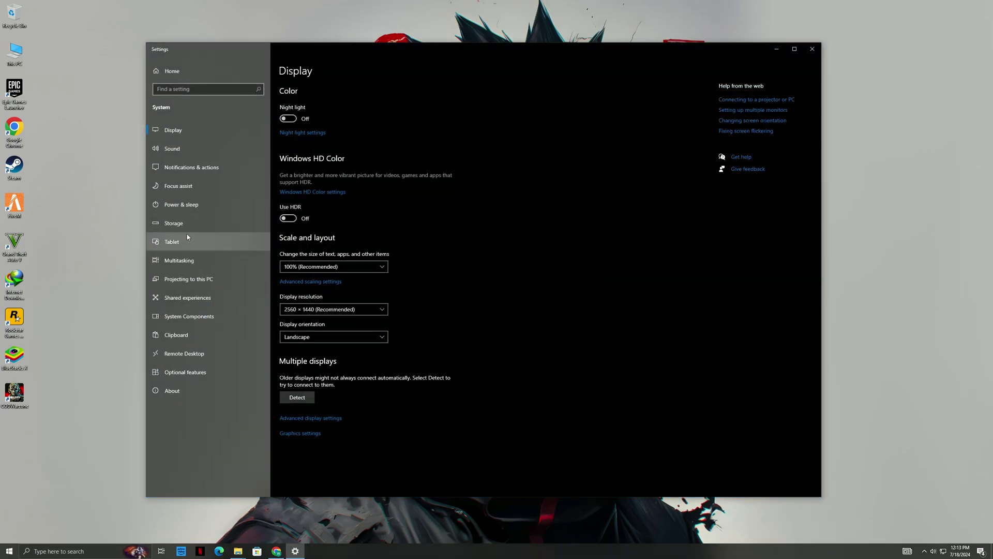
pyautogui.click(171, 226)
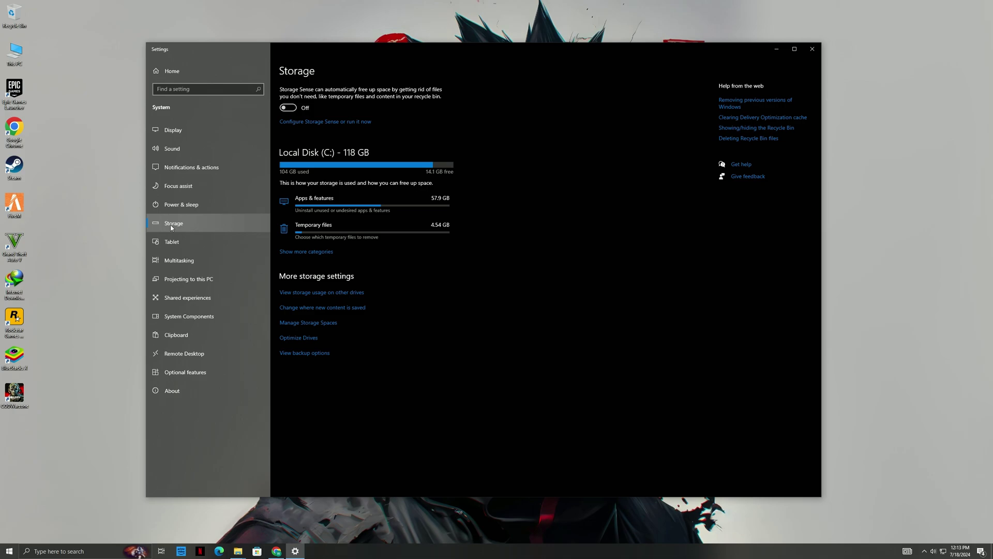
pyautogui.click(340, 239)
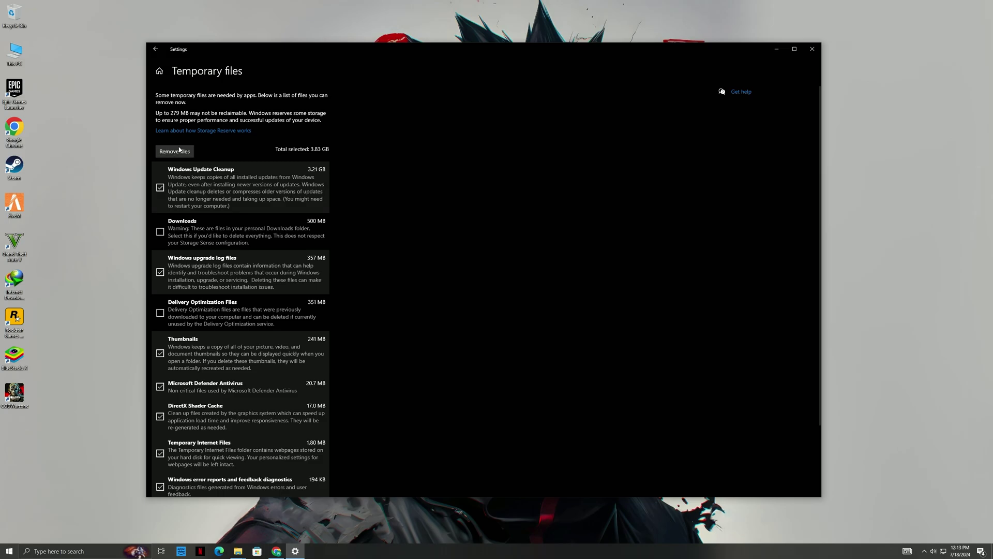
pyautogui.click(179, 150)
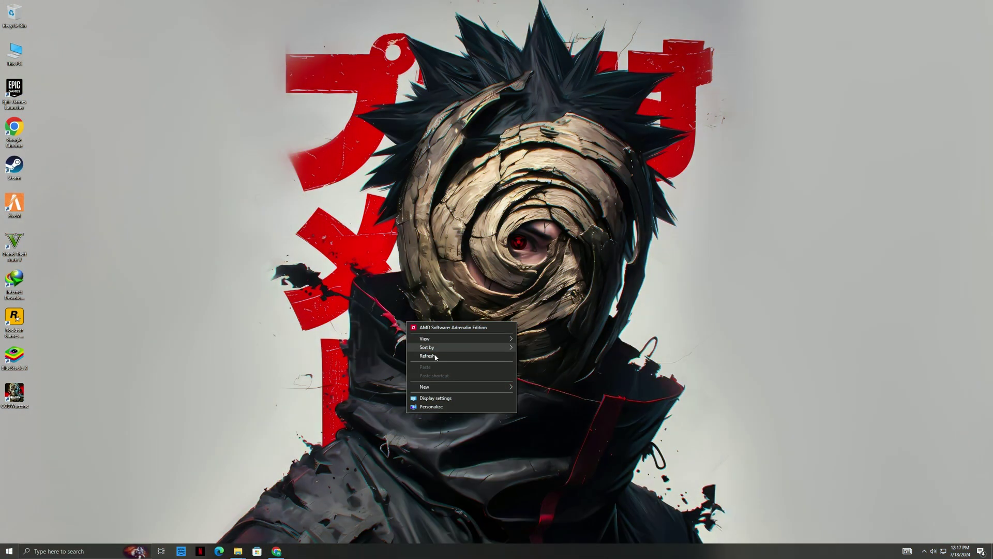
# Run "prefetch" to open the Prefetch folder with granted access, and delete all its files, skipping the one in use.
pyautogui.click(436, 357)
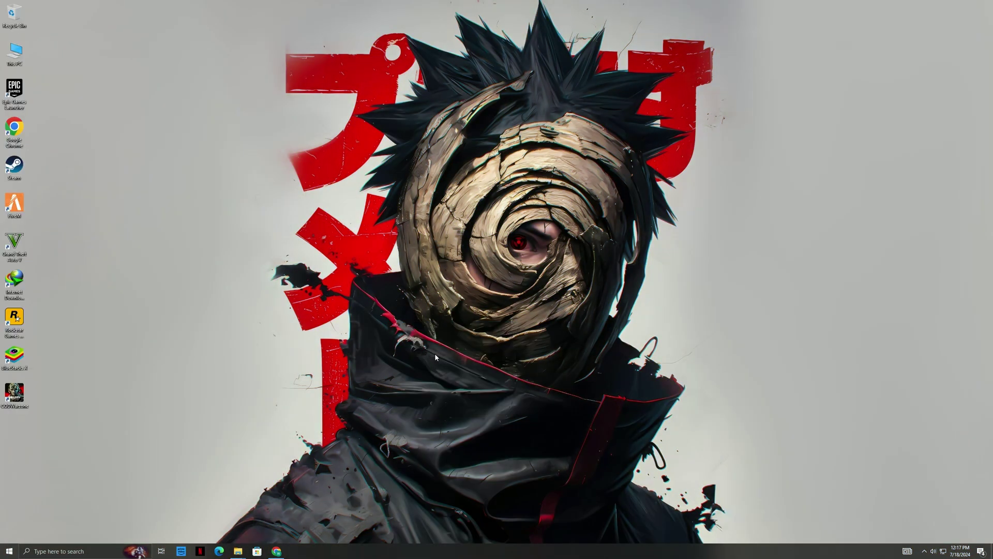
pyautogui.press('super+r')
pyautogui.write('p')
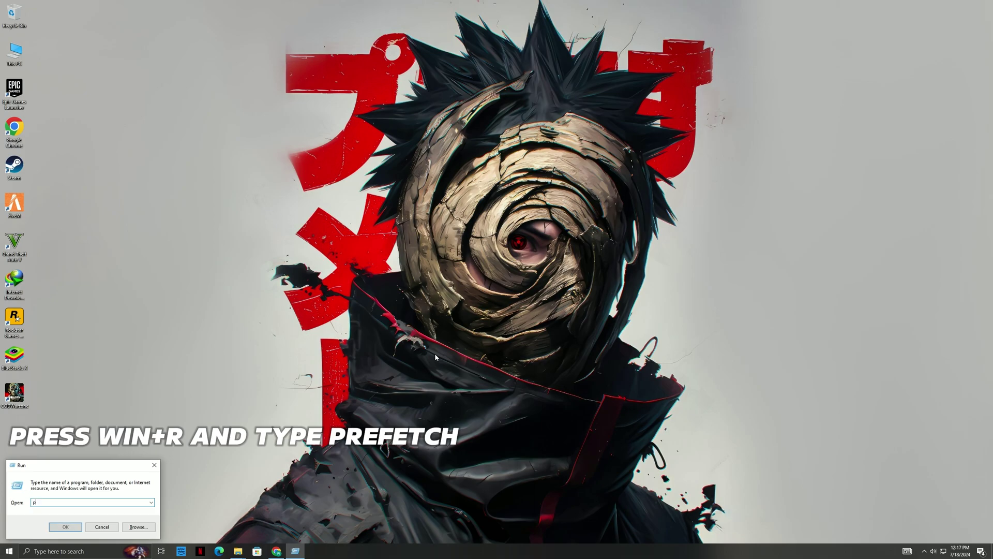
pyautogui.write('refetc')
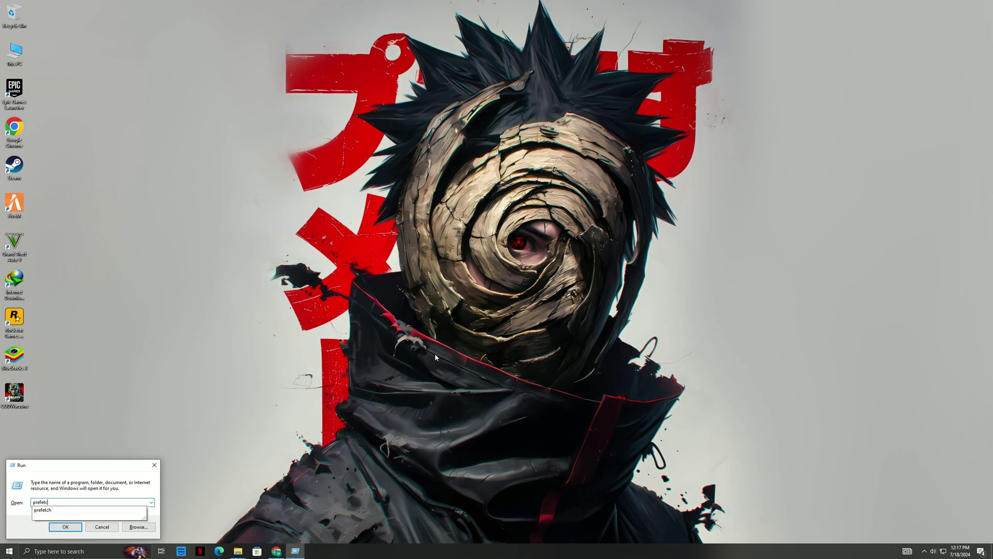
pyautogui.write('h')
pyautogui.press('Return')
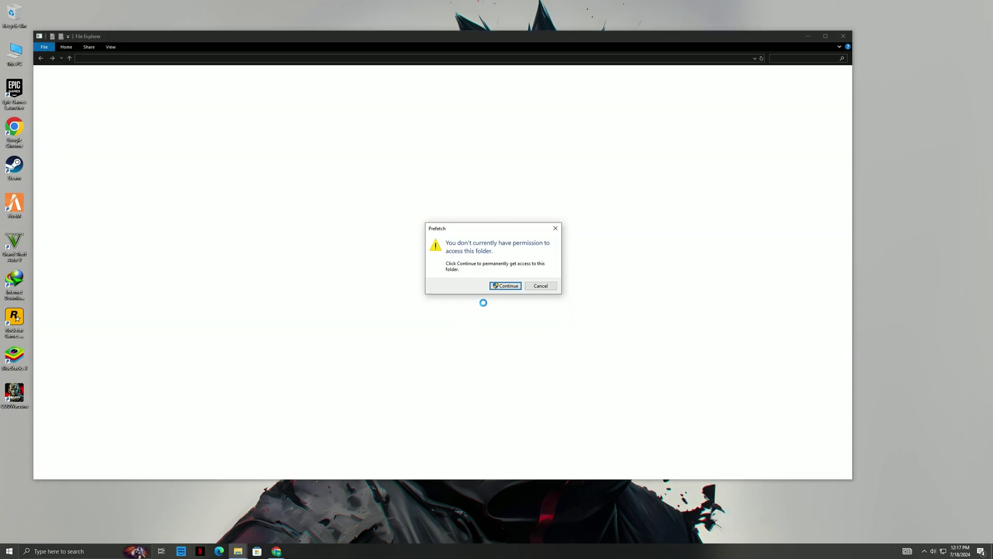
pyautogui.click(507, 288)
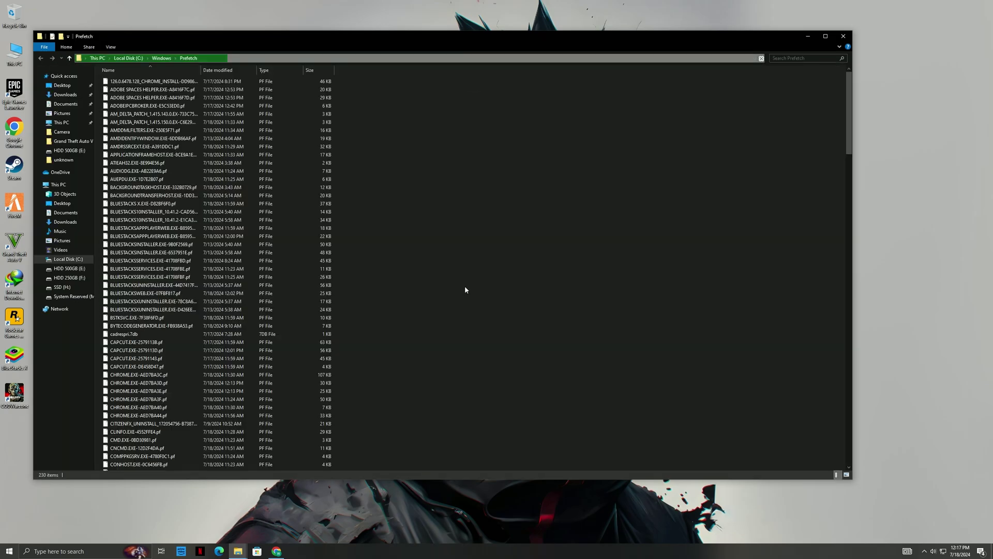
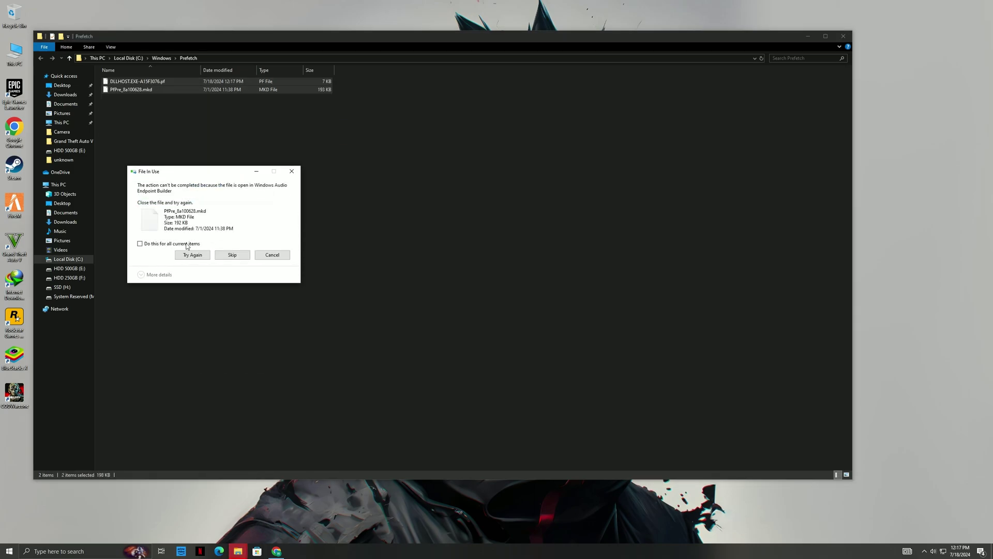
pyautogui.click(220, 255)
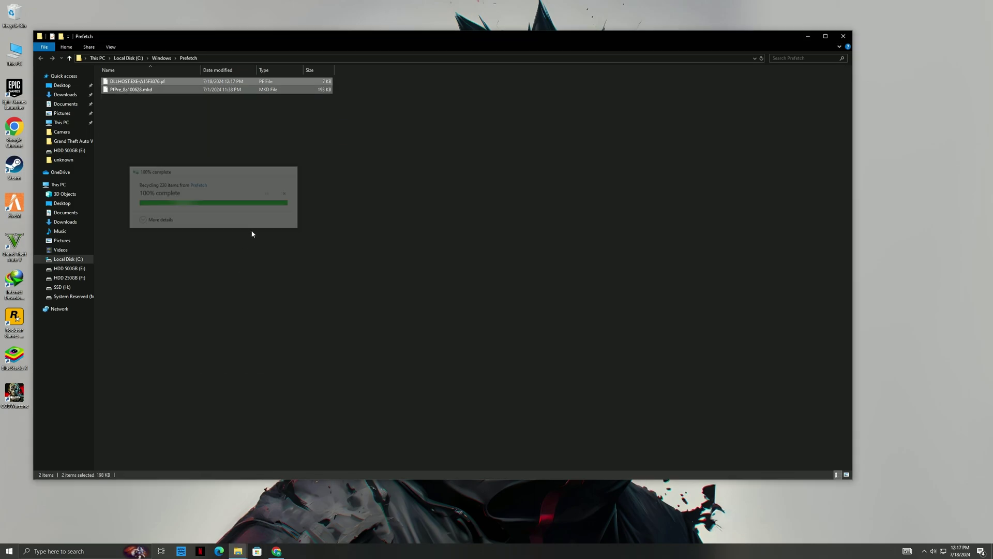
pyautogui.click(851, 36)
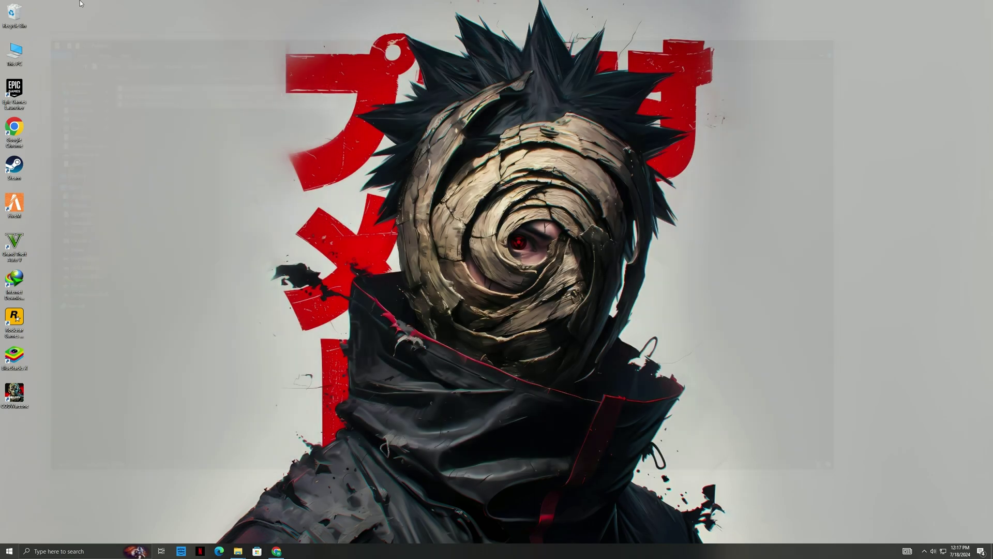
# Empty the Recycle Bin, permanently deleting all its items.
pyautogui.rightClick(15, 12)
pyautogui.click(33, 26)
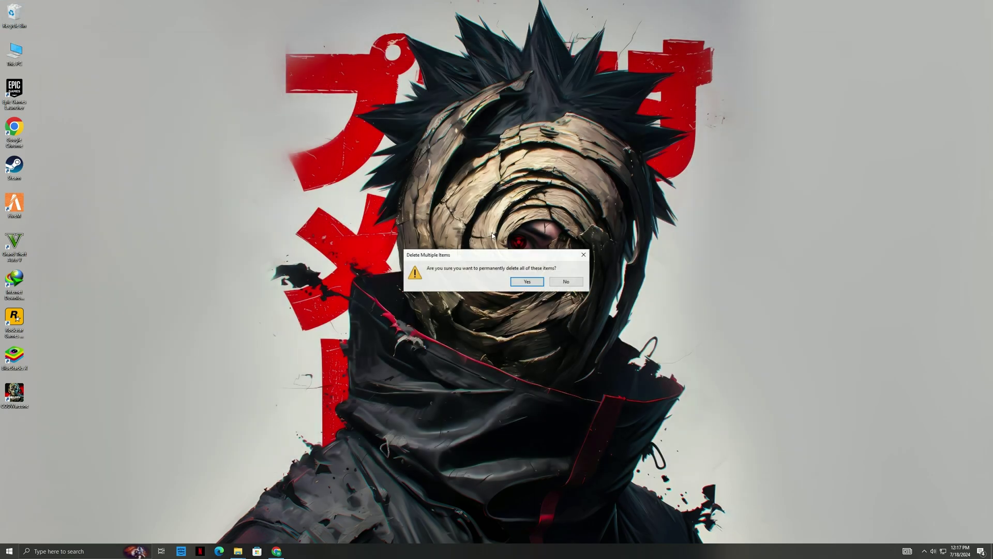
pyautogui.click(528, 283)
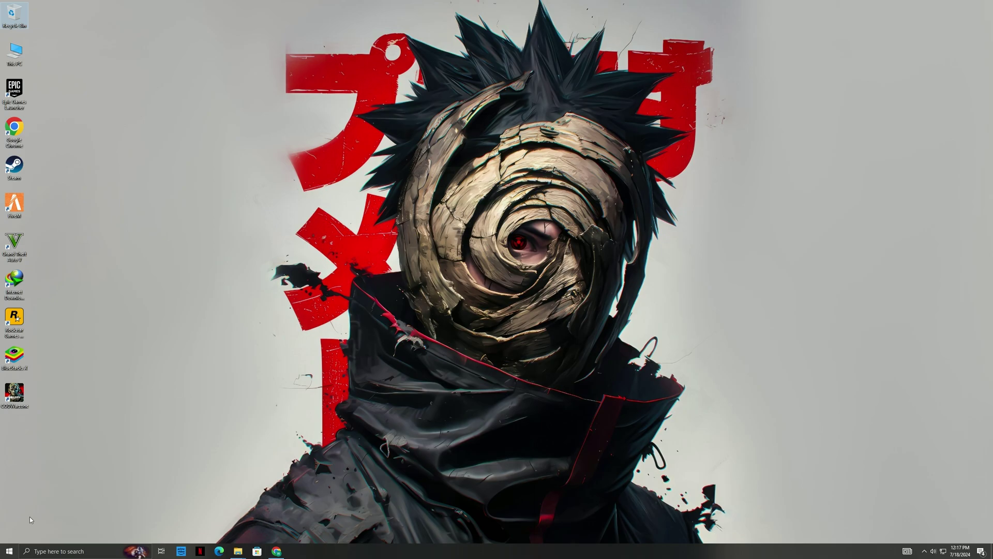
# Run "temp" to open the Windows Temp folder.
pyautogui.press('super+r')
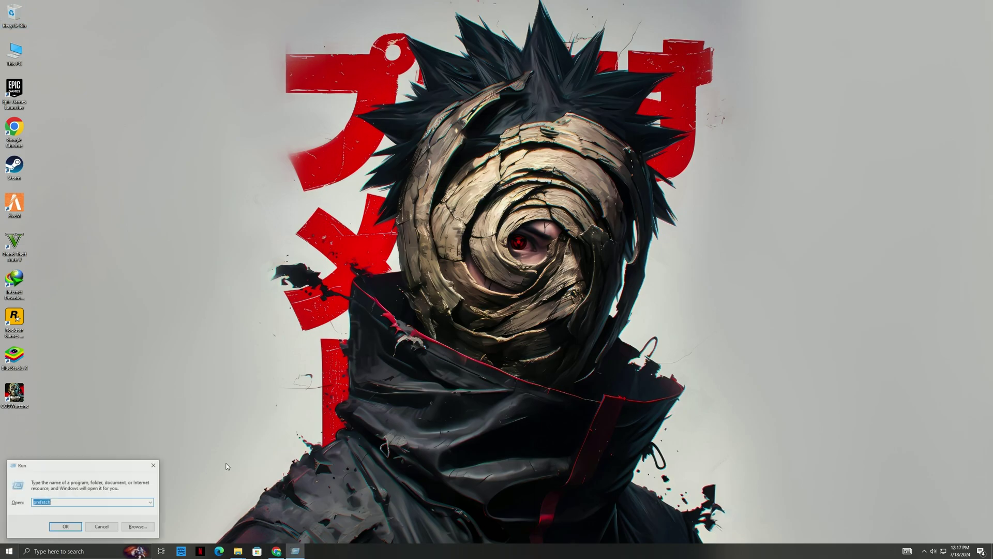
pyautogui.press('BackSpace')
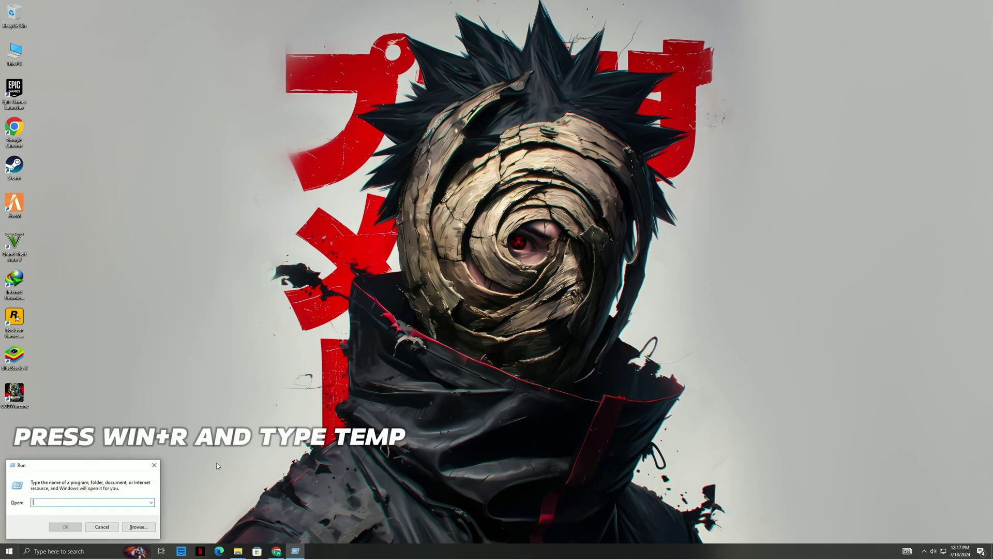
pyautogui.write('temp')
pyautogui.press('Return')
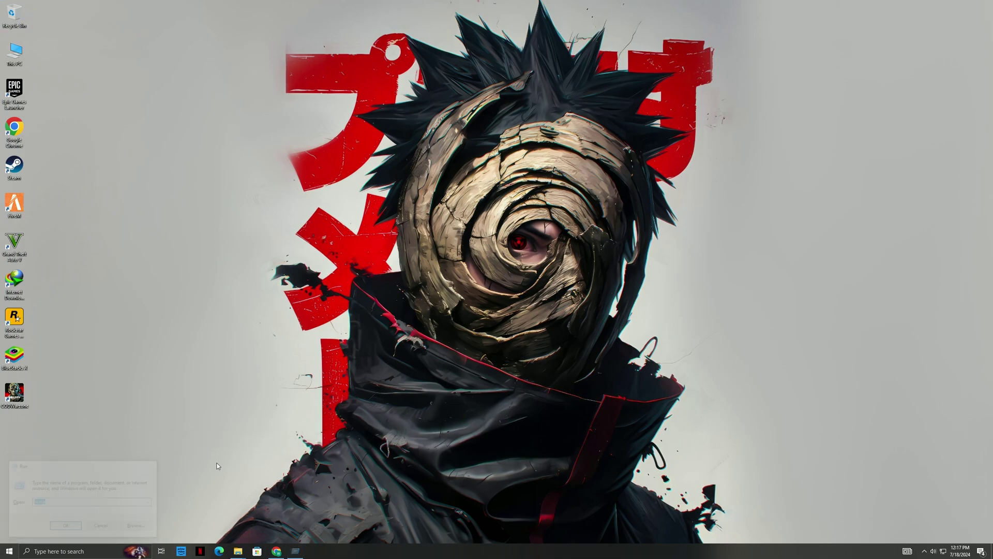
# Delete everything in the Windows Temp folder with administrator permission, and close the folder window.
pyautogui.moveTo(209, 415); pyautogui.dragTo(203, 92)
pyautogui.rightClick(204, 92)
pyautogui.click(228, 209)
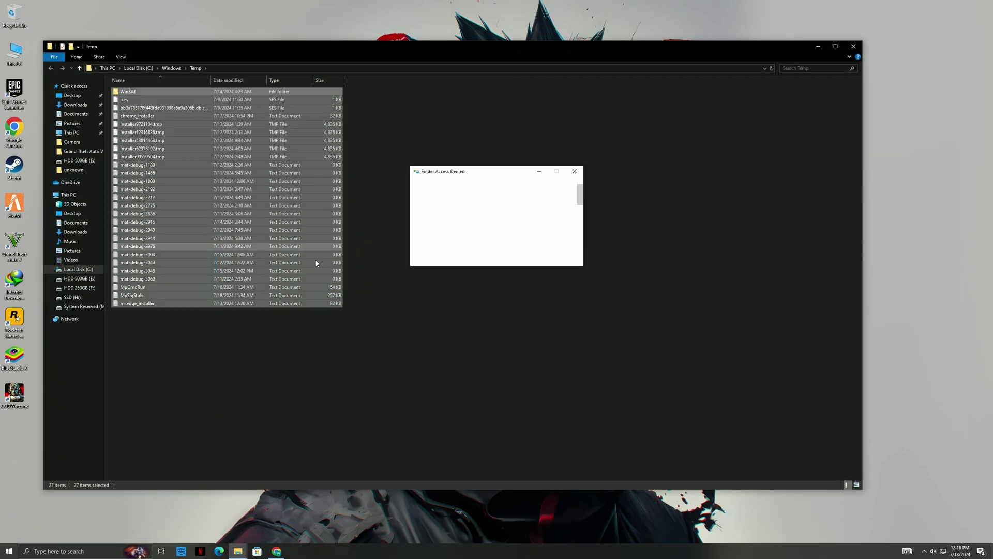
pyautogui.click(475, 237)
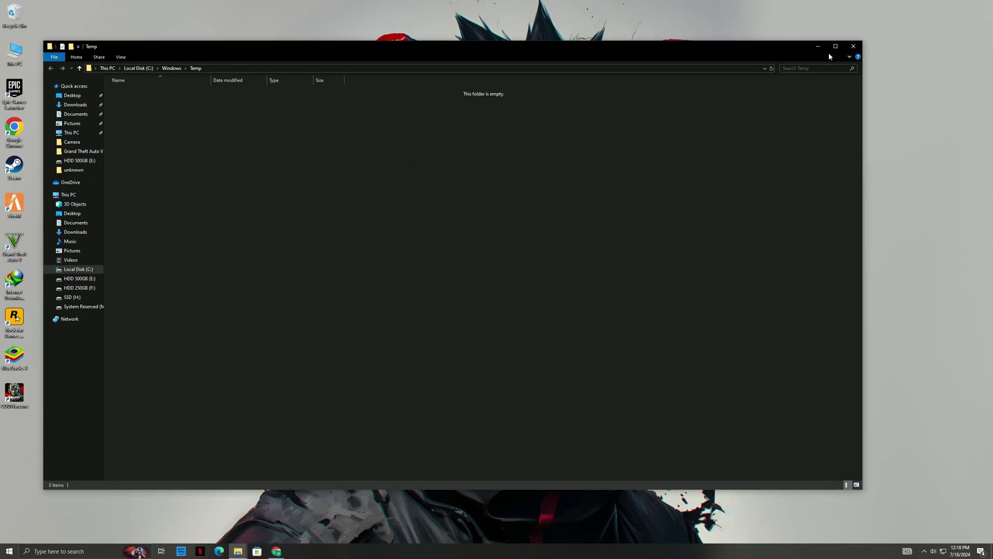
pyautogui.click(848, 47)
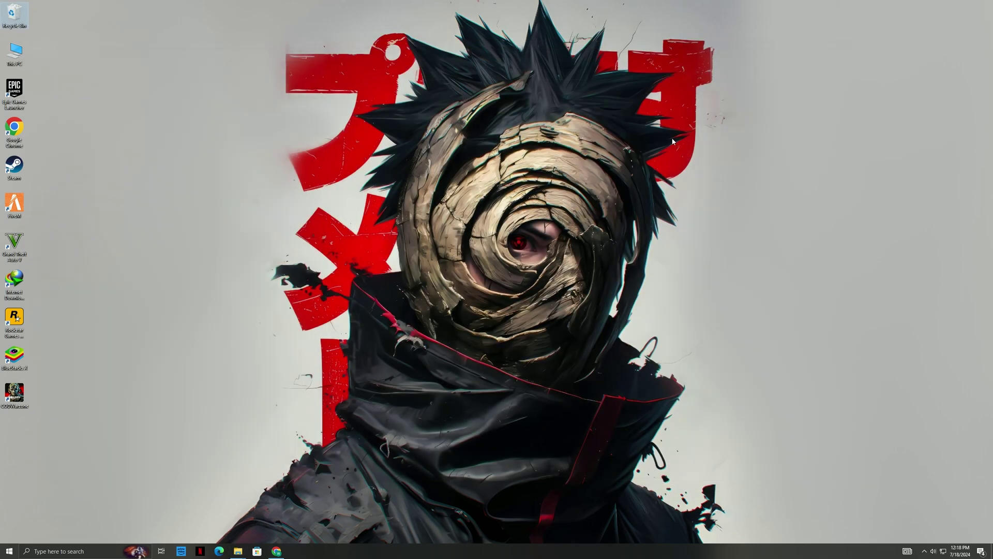
# Run "%temp%" to open the user account's local Temp folder.
pyautogui.press('super+r')
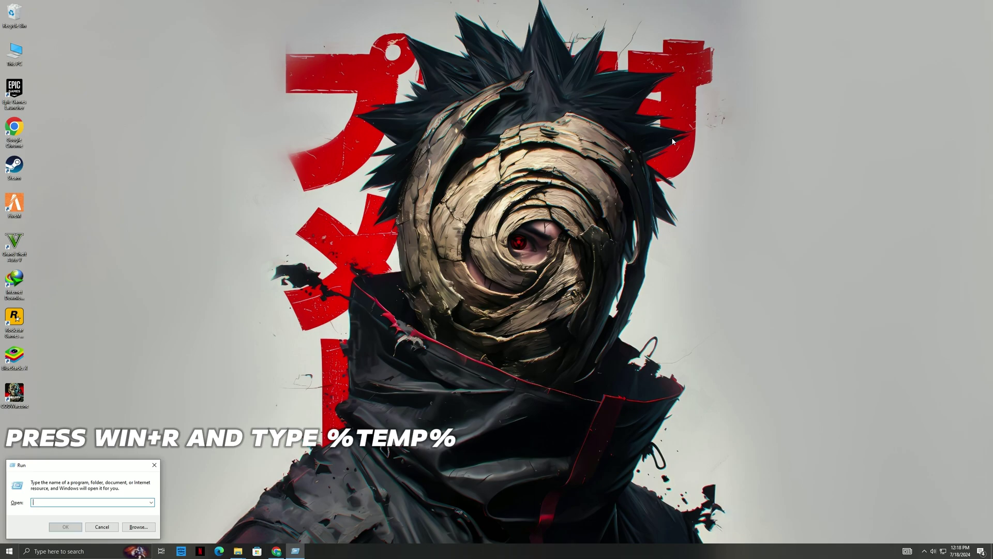
pyautogui.write('%t')
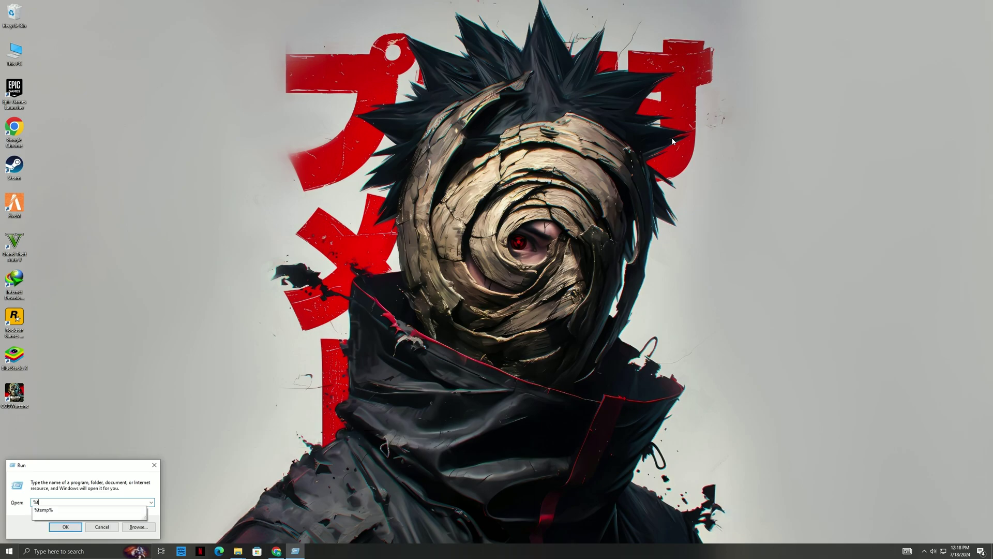
pyautogui.write('emp%')
pyautogui.press('Return')
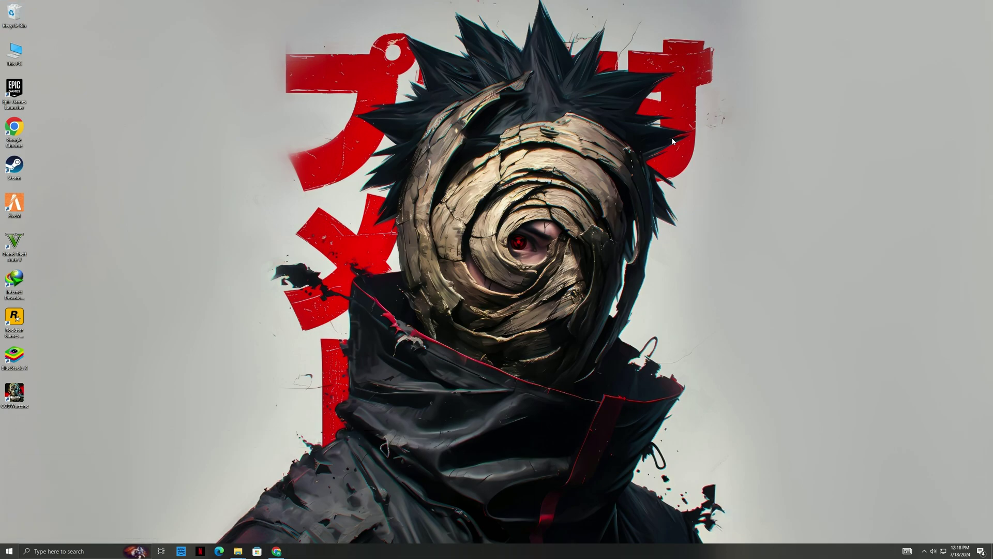
pyautogui.click(349, 195)
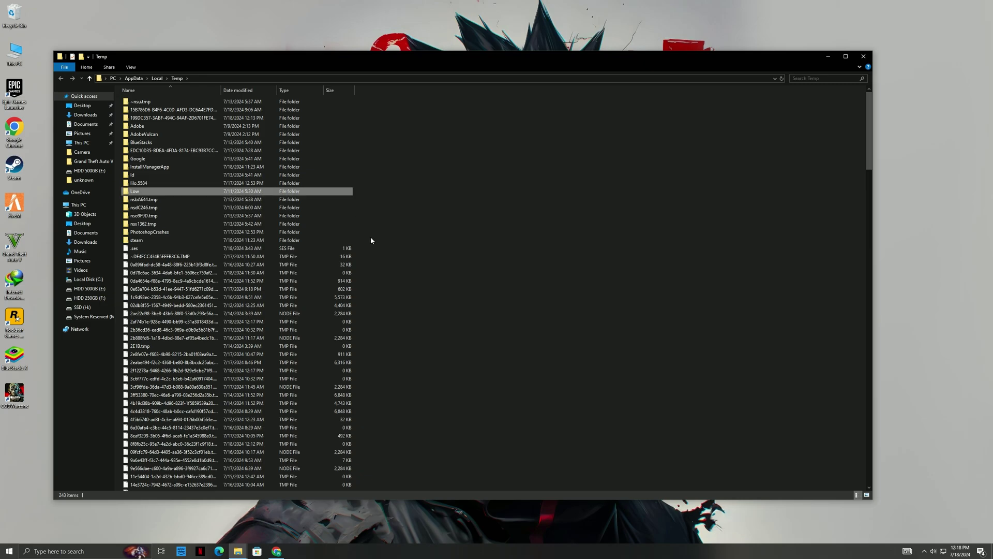
# Delete all items in the local Temp folder, skipping files in use, and close the folder window.
pyautogui.moveTo(423, 147); pyautogui.dragTo(333, 362)
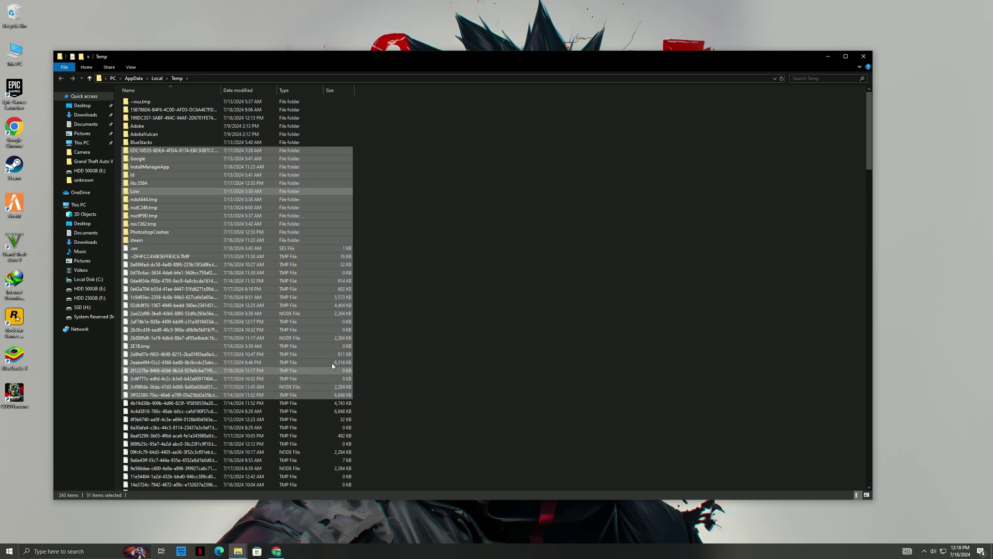
pyautogui.hotkey('ctrl', 'a')
pyautogui.rightClick(325, 257)
pyautogui.click(353, 366)
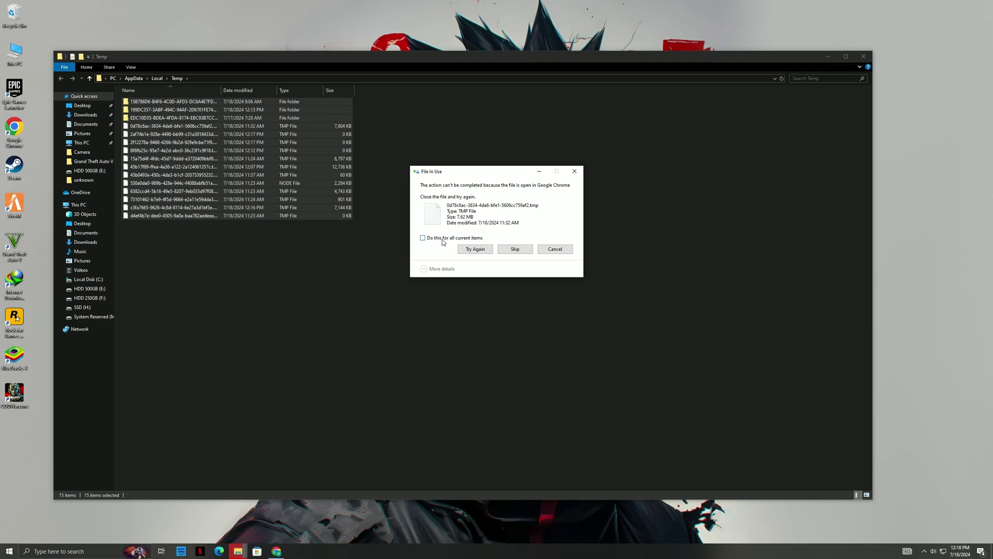
pyautogui.click(515, 250)
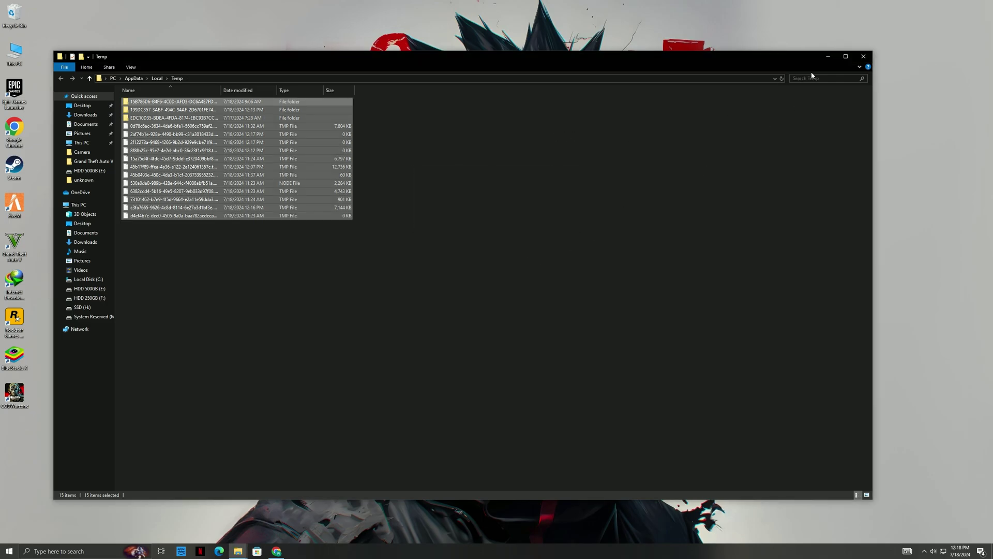
pyautogui.click(863, 56)
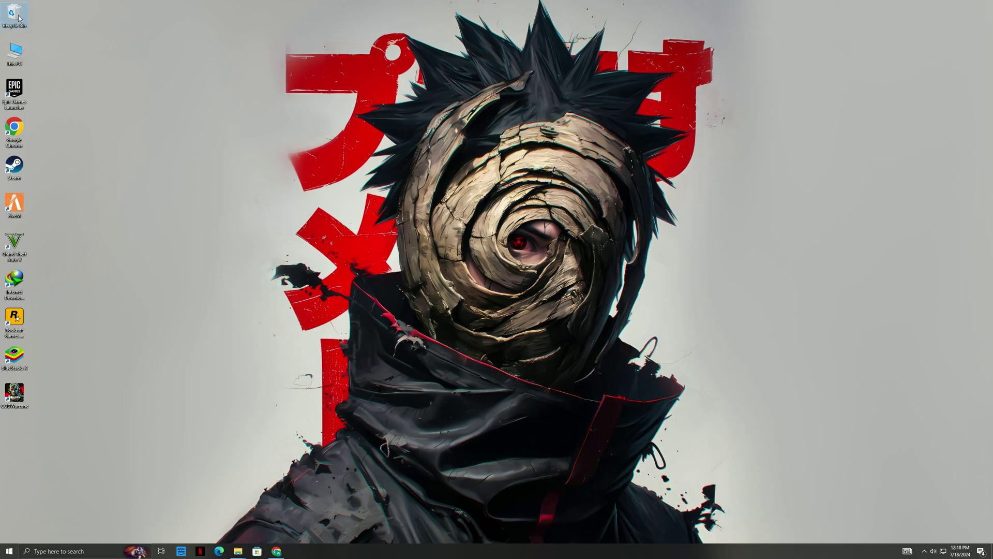
# Empty the Recycle Bin again, granting administrator permission for all current items.
pyautogui.click(525, 281)
pyautogui.rightClick(496, 265)
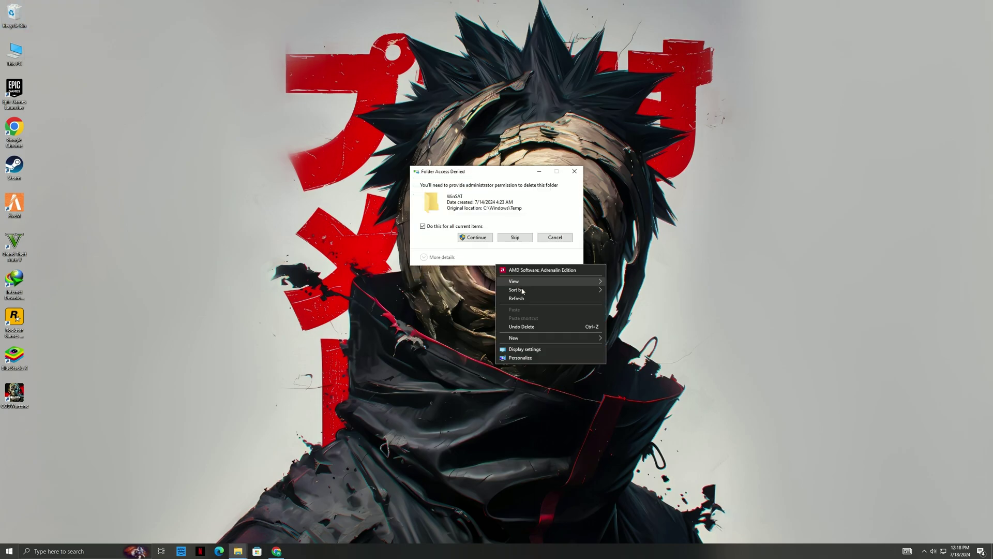
pyautogui.click(495, 254)
pyautogui.click(487, 241)
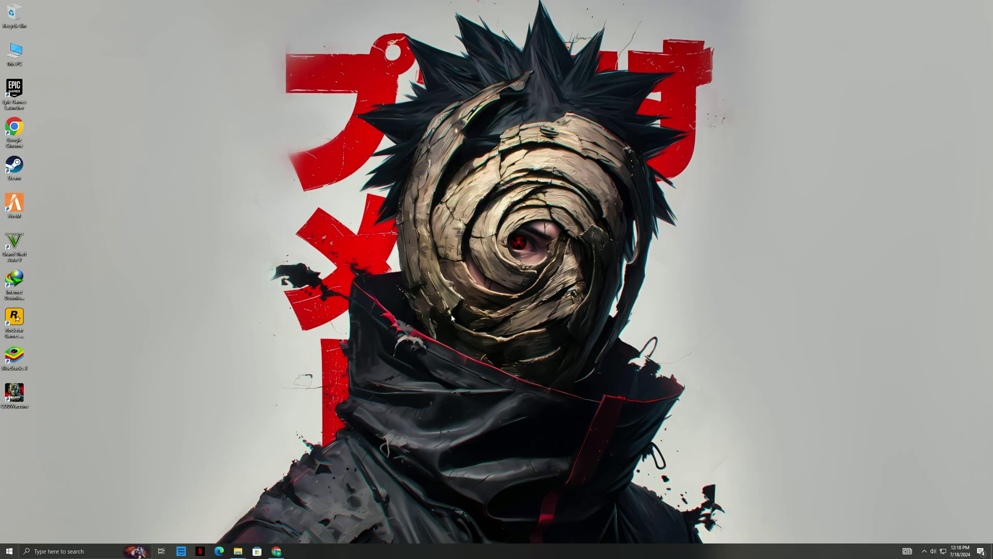
# Search Windows for "ms config" and open System Configuration.
pyautogui.click(31, 551)
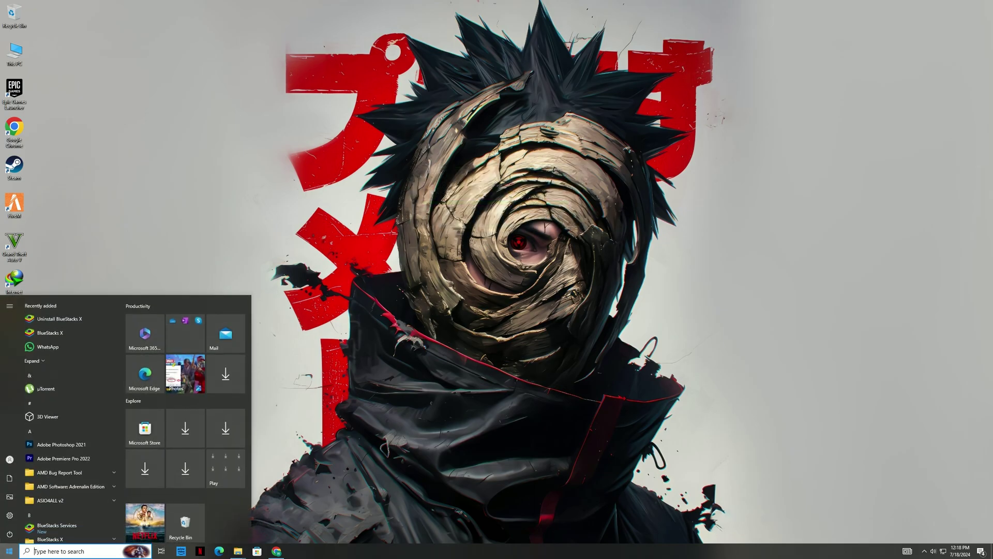
pyautogui.write('ms con')
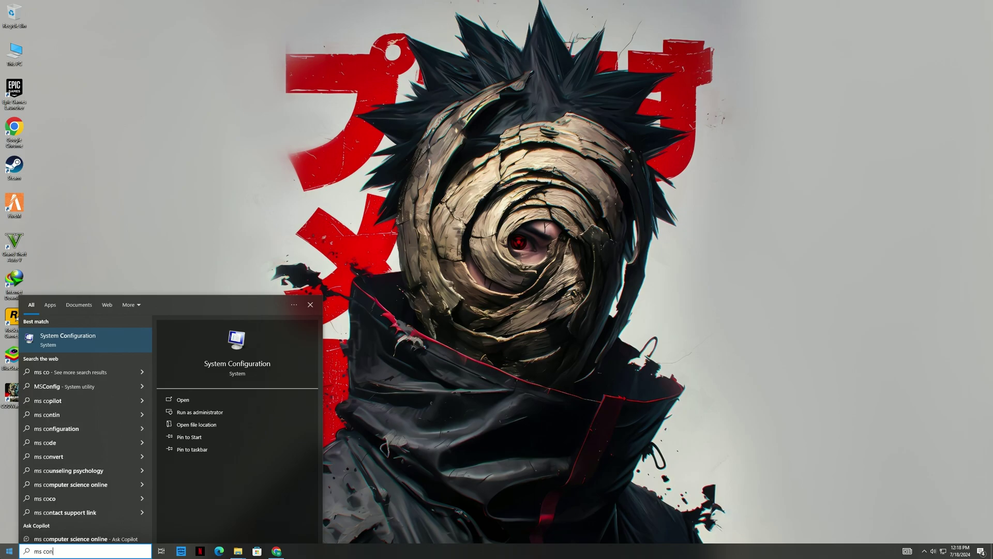
pyautogui.write('fig')
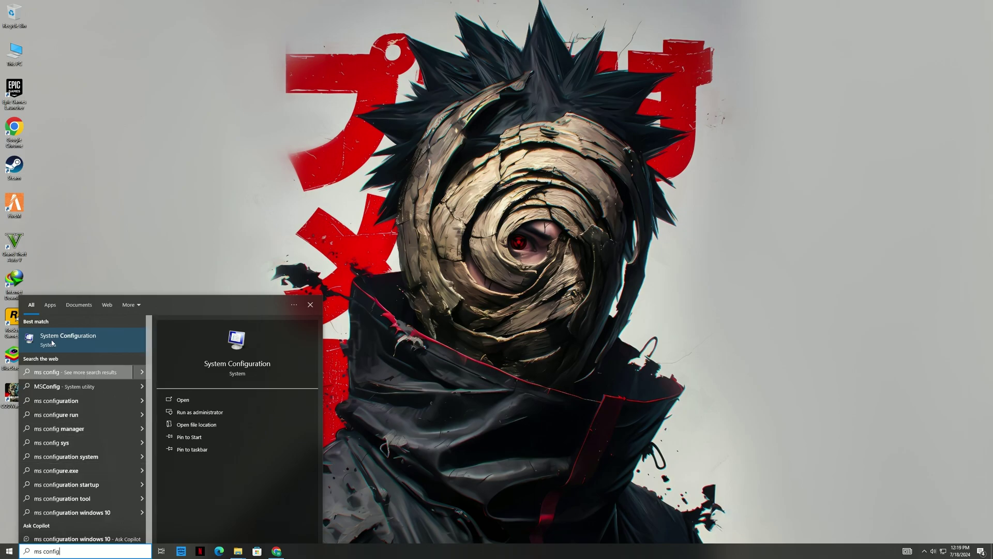
pyautogui.click(54, 341)
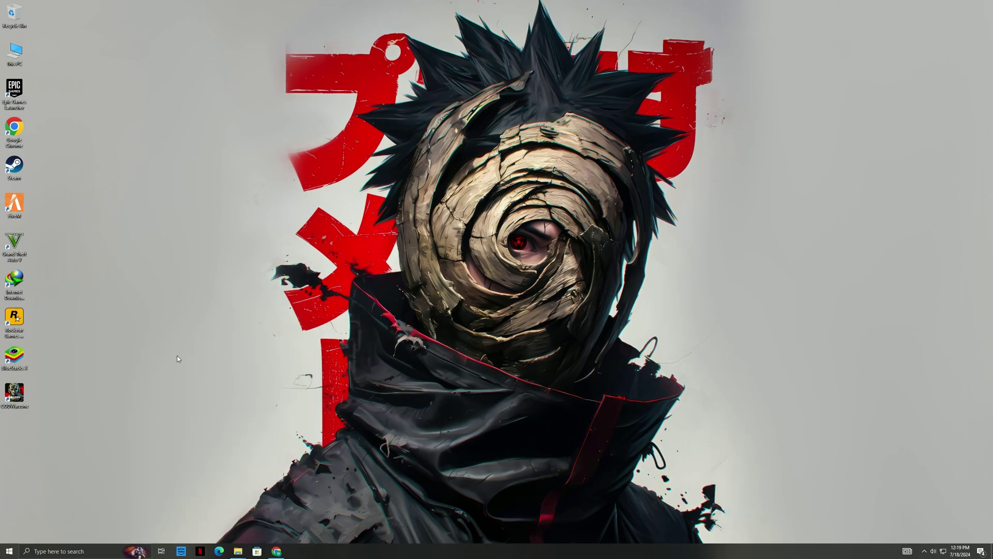
# Re-enable the Maximum memory option in the advanced boot options of the Windows 10 entry and accept the dialog.
pyautogui.click(414, 216)
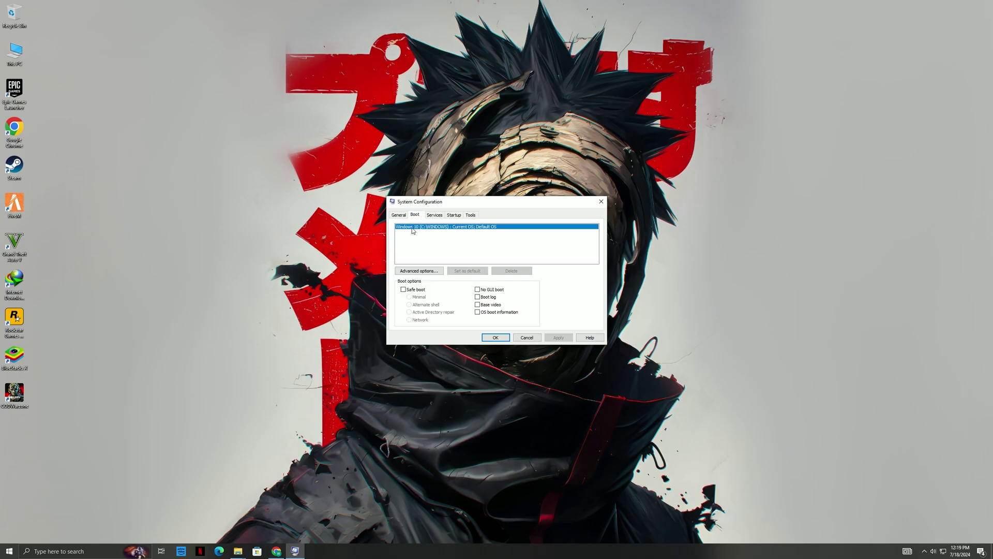
pyautogui.click(419, 271)
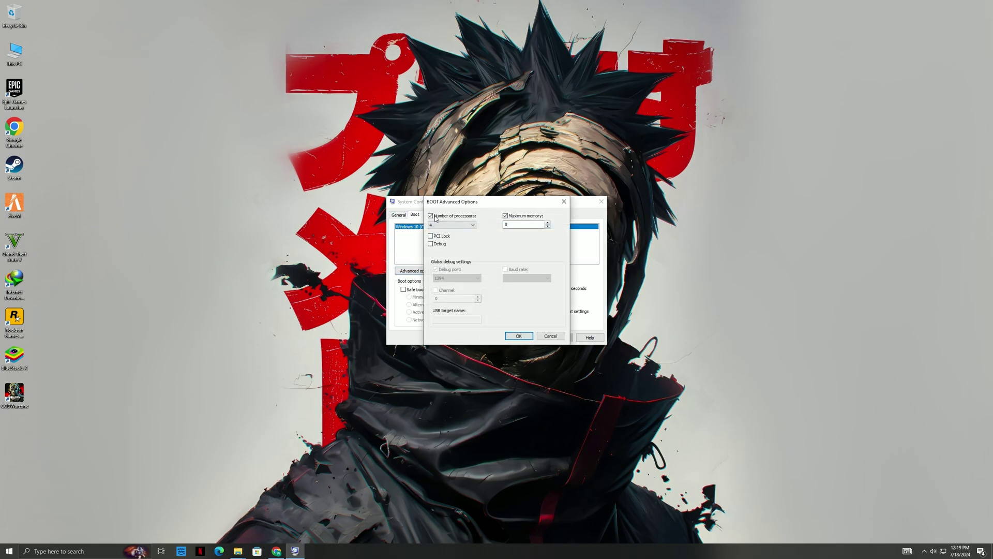
pyautogui.click(505, 216)
pyautogui.click(506, 216)
pyautogui.click(518, 336)
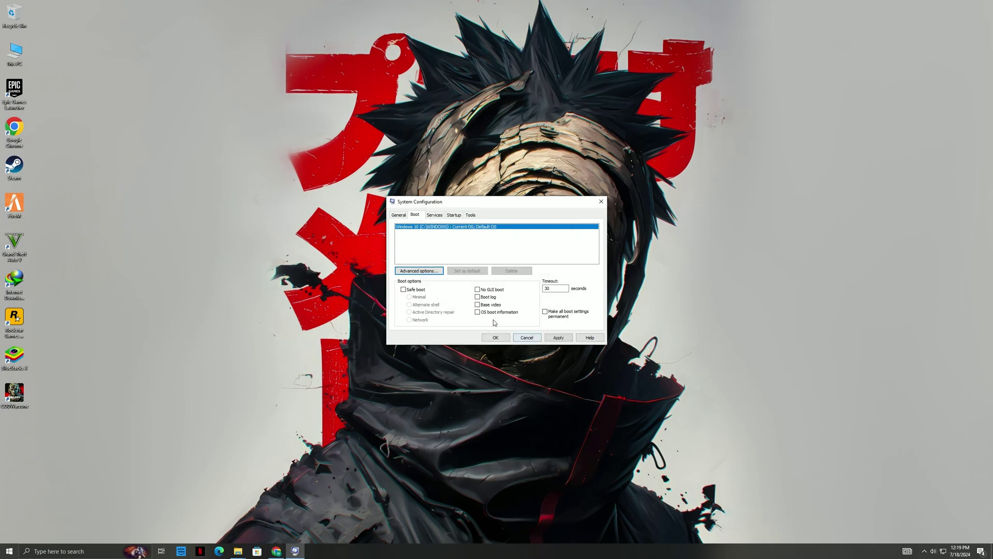
# Disable Steam Client Service, QMEmulatorService and both GoogleUpdater services, apply the configuration, and dismiss the restart prompt.
pyautogui.click(435, 215)
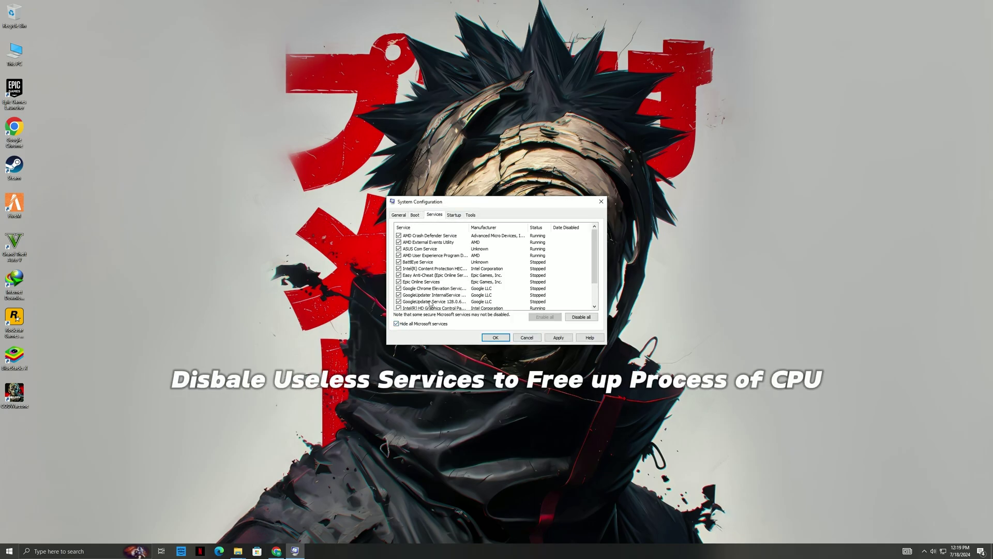
pyautogui.scroll(-2, 409, 267)
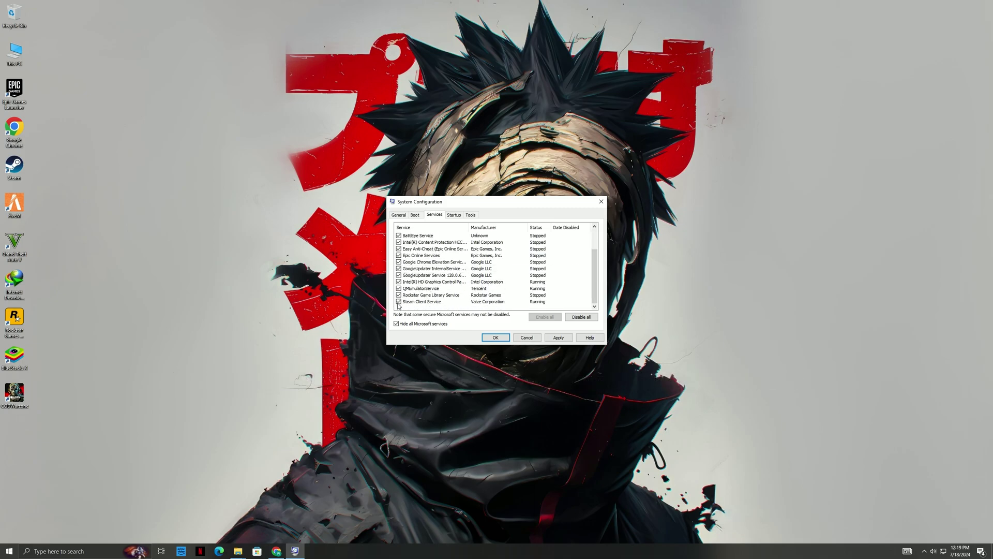
pyautogui.click(398, 274)
pyautogui.click(398, 269)
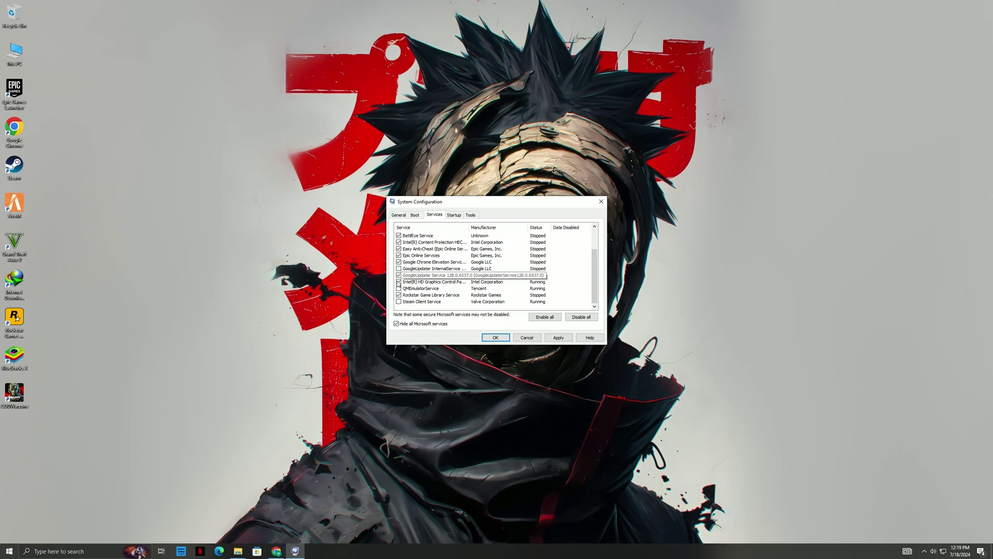
pyautogui.press('Home')
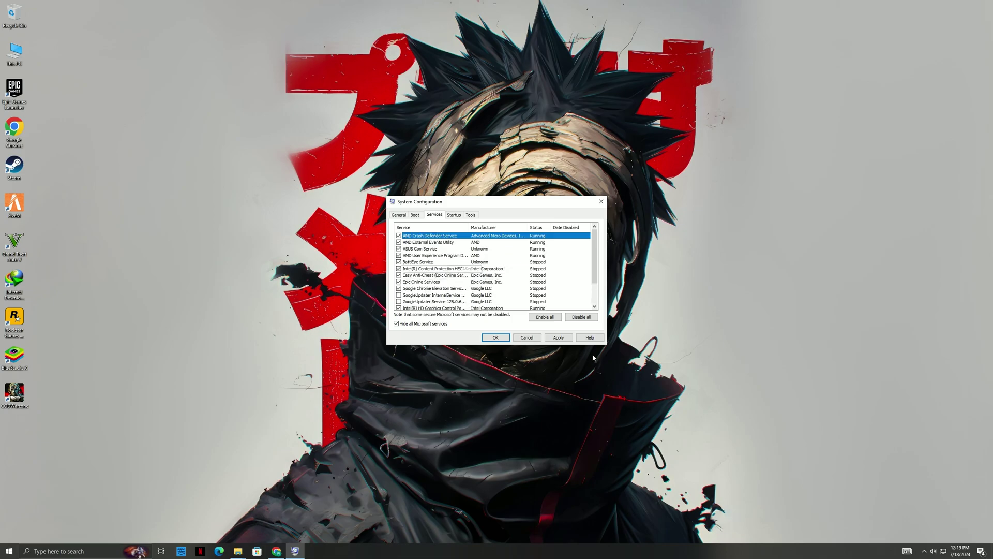
pyautogui.click(558, 337)
pyautogui.click(495, 337)
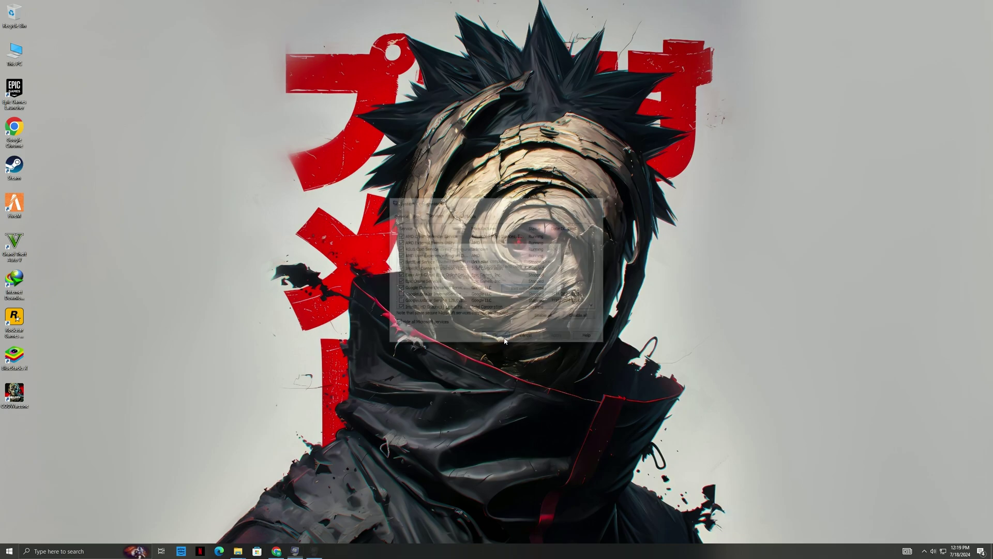
pyautogui.click(525, 289)
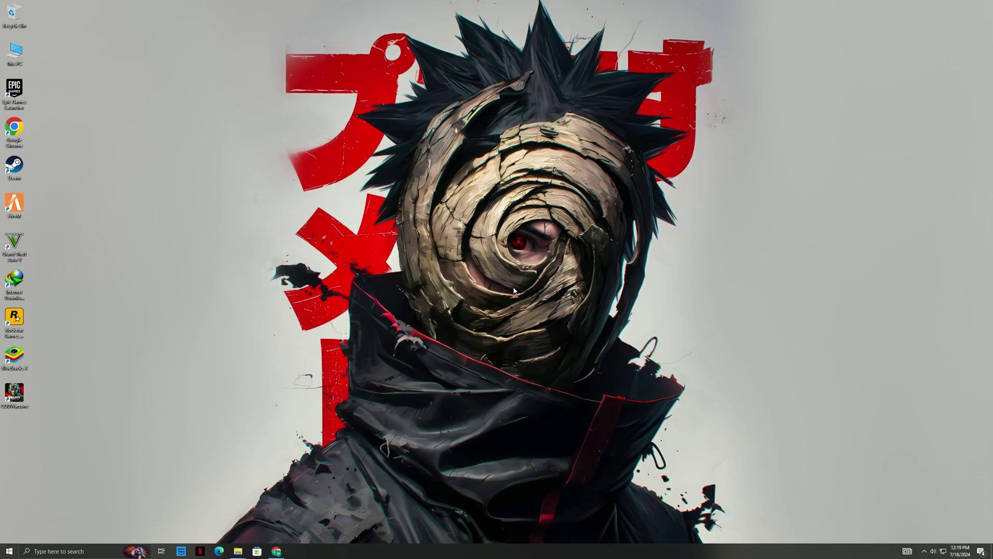
# Search Windows for "disk" and open Defragment and Optimize Drives.
pyautogui.click(9, 551)
pyautogui.write('disk')
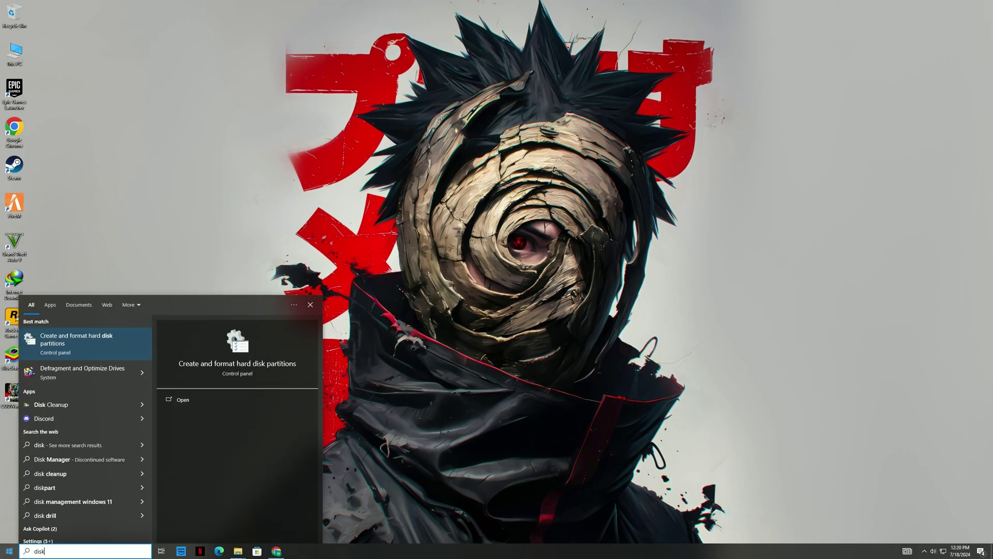
pyautogui.click(78, 372)
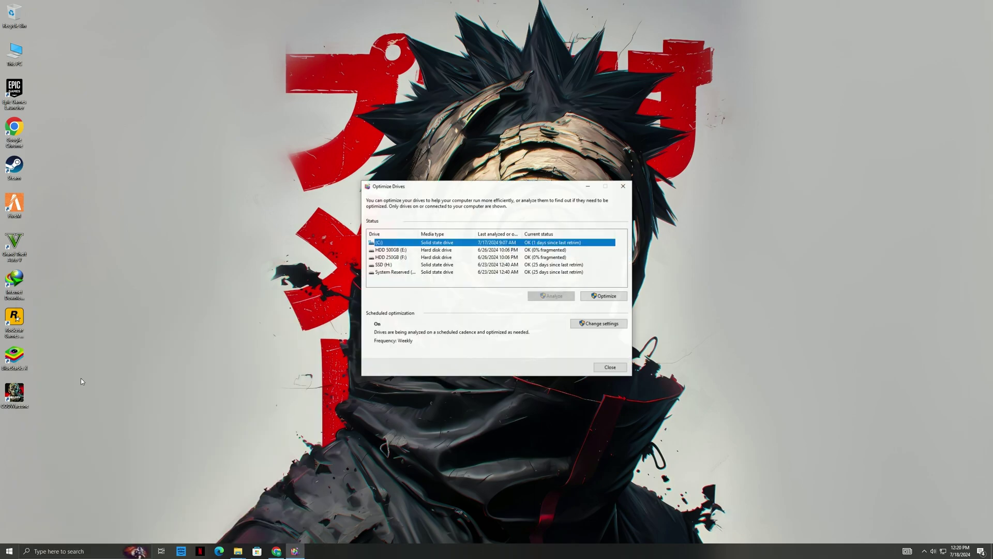
# Optimize the HDD 500GB (E:) and HDD 250GB (F:) drives, and close the drive optimizer.
pyautogui.click(388, 250)
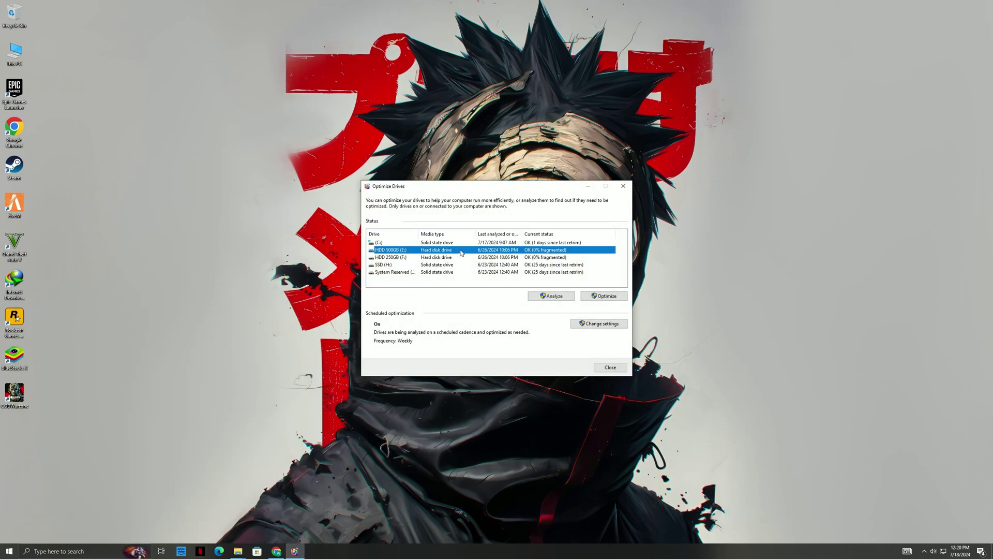
pyautogui.click(601, 298)
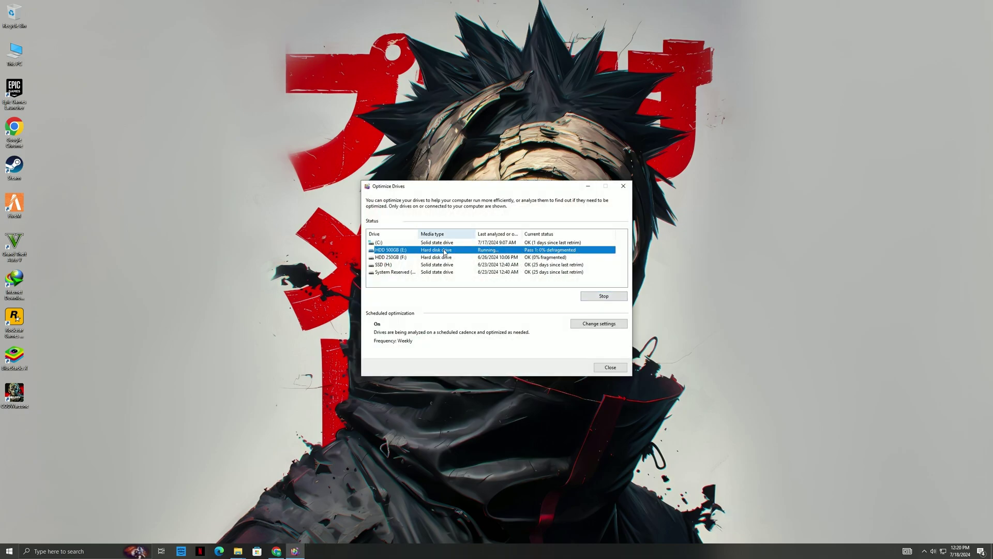
pyautogui.click(403, 258)
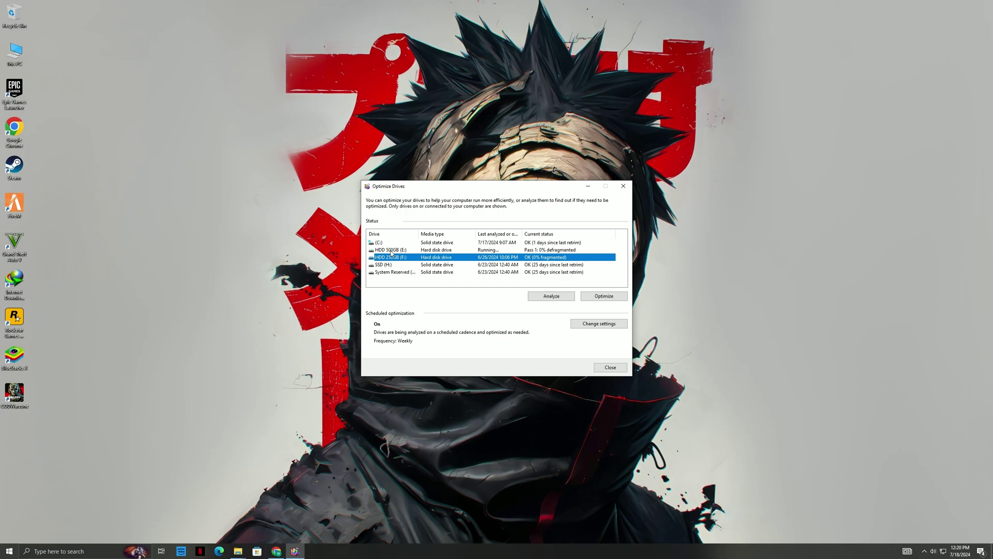
pyautogui.click(595, 295)
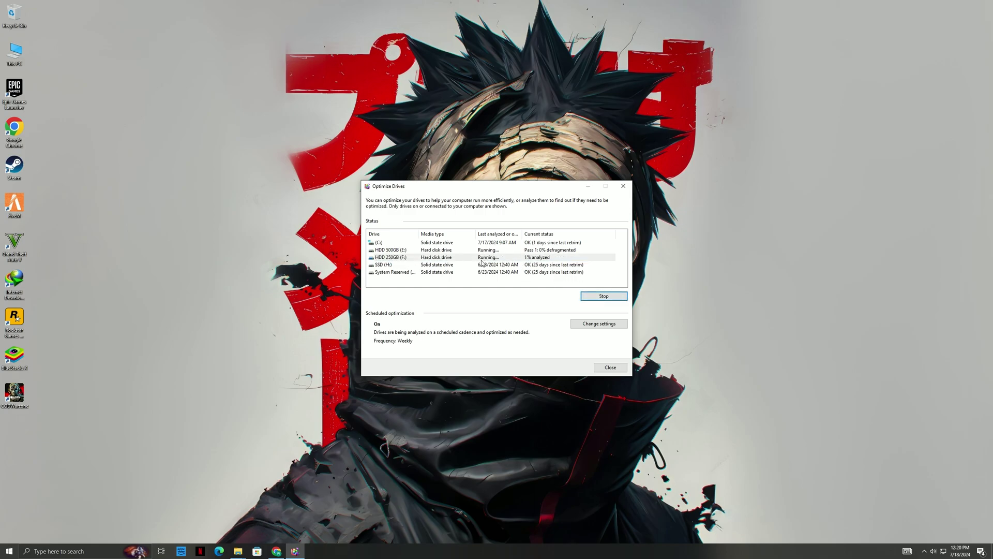
pyautogui.click(481, 243)
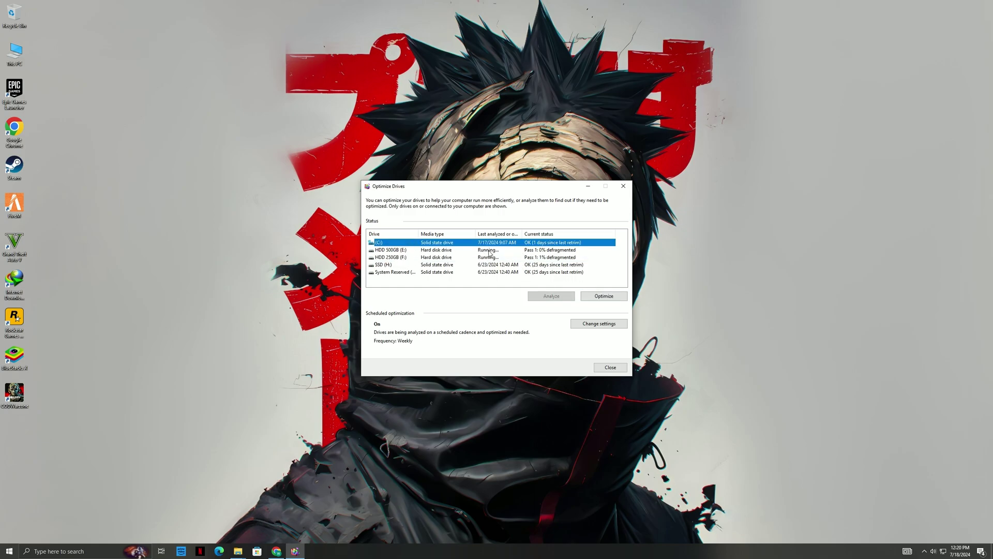
pyautogui.click(623, 186)
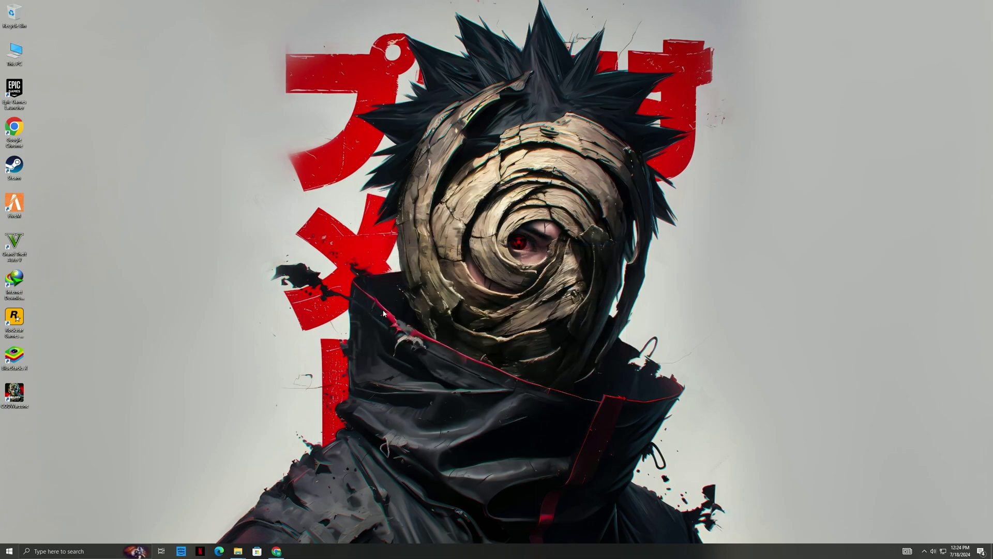
# Search Windows for "graphic" and open the Graphics settings page.
pyautogui.click(6, 554)
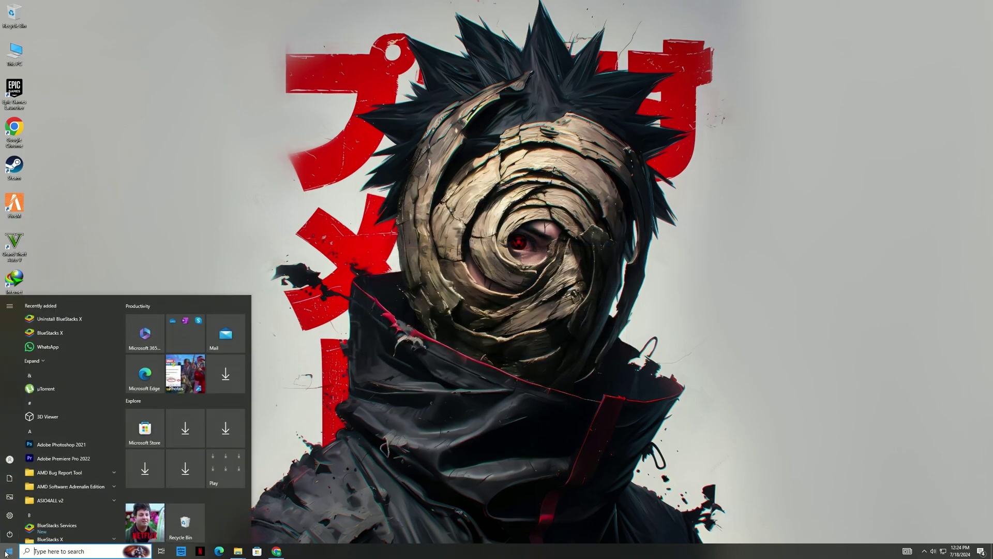
pyautogui.write('graphic')
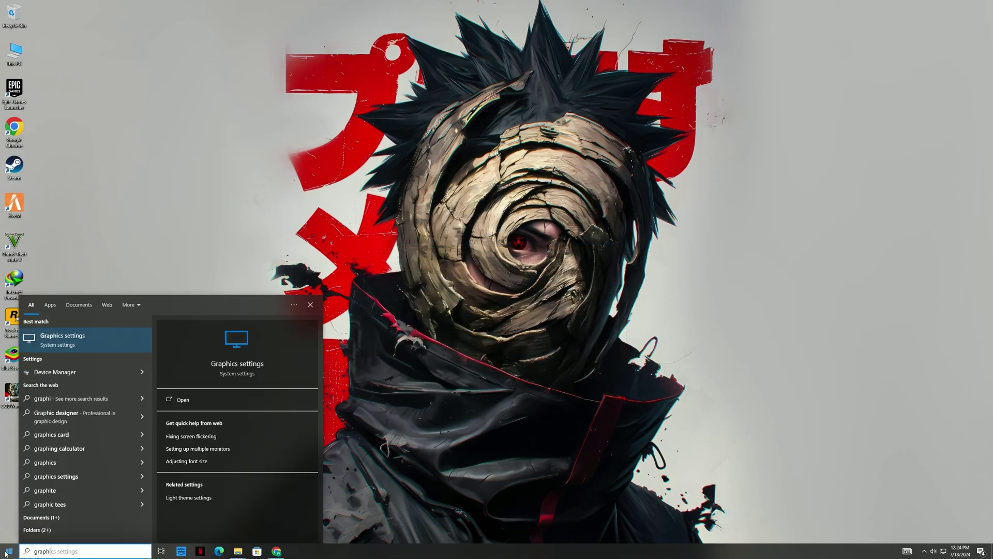
pyautogui.click(89, 337)
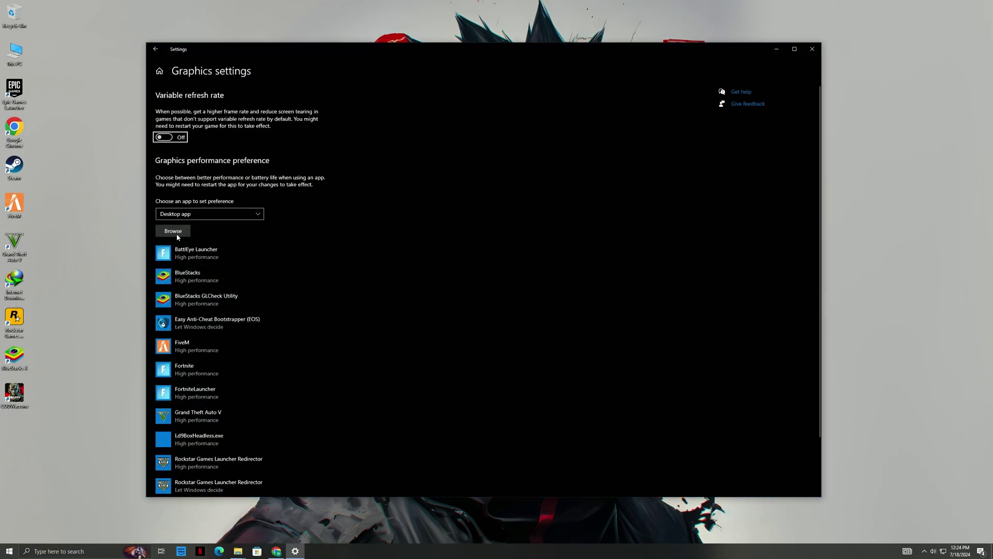
# Add the AppMarket application from E:\TxGameAssistant\AppMarket as a desktop app and set its graphics preference to High performance.
pyautogui.click(178, 233)
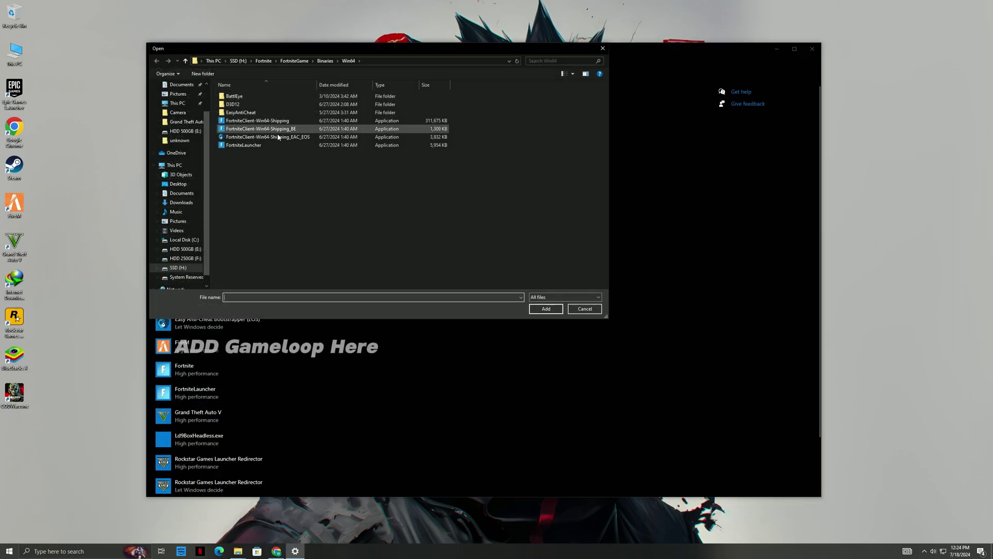
pyautogui.click(374, 62)
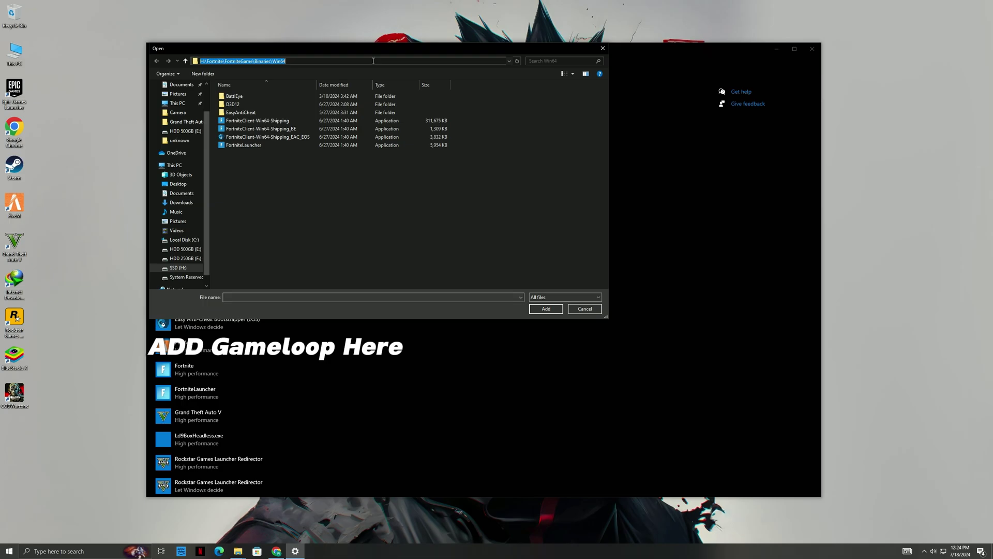
pyautogui.write('E:\\TxGameAssistant\\AppMarket')
pyautogui.press('Return')
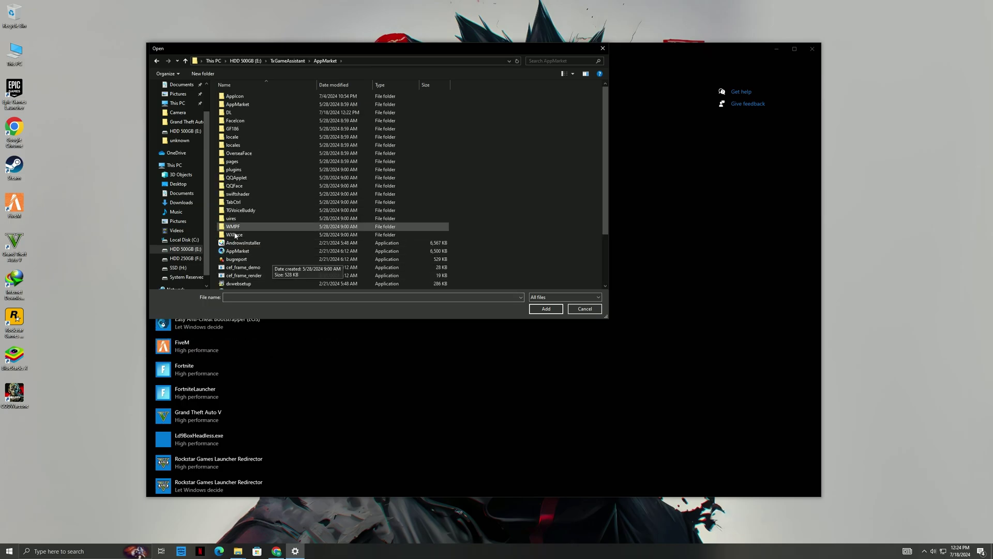
pyautogui.click(244, 253)
pyautogui.click(546, 309)
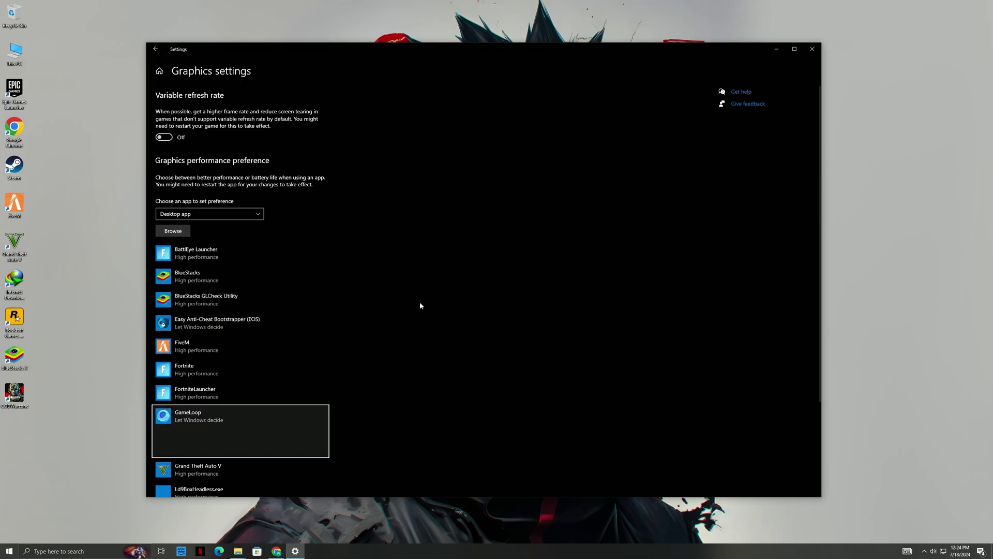
pyautogui.click(265, 448)
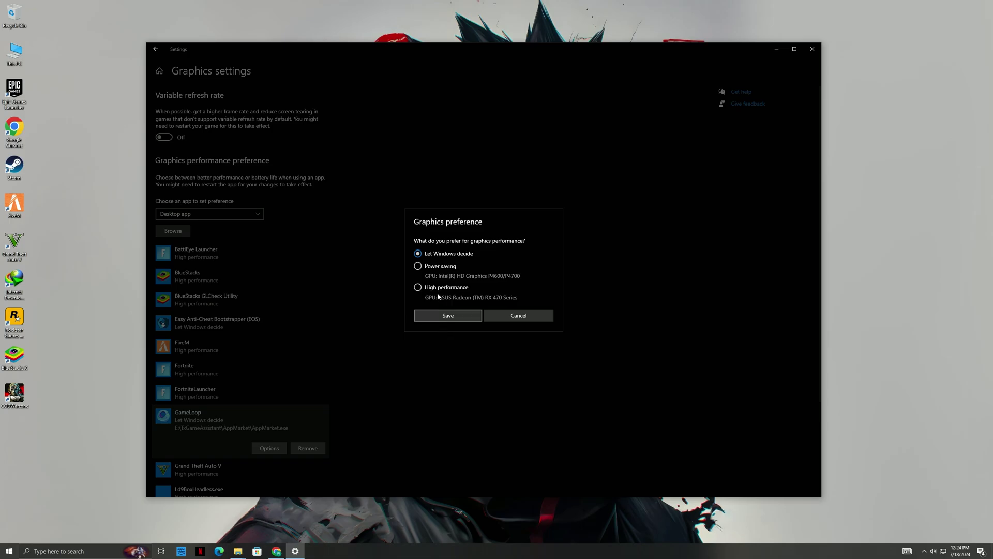
pyautogui.click(445, 316)
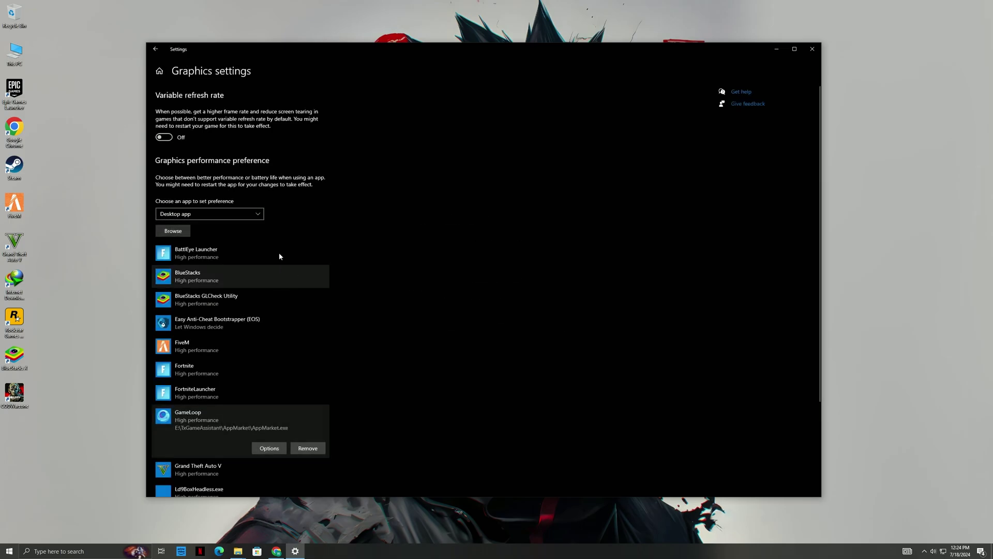
# Add the GameDownload application from the same AppMarket folder and set its graphics preference to High performance.
pyautogui.click(172, 231)
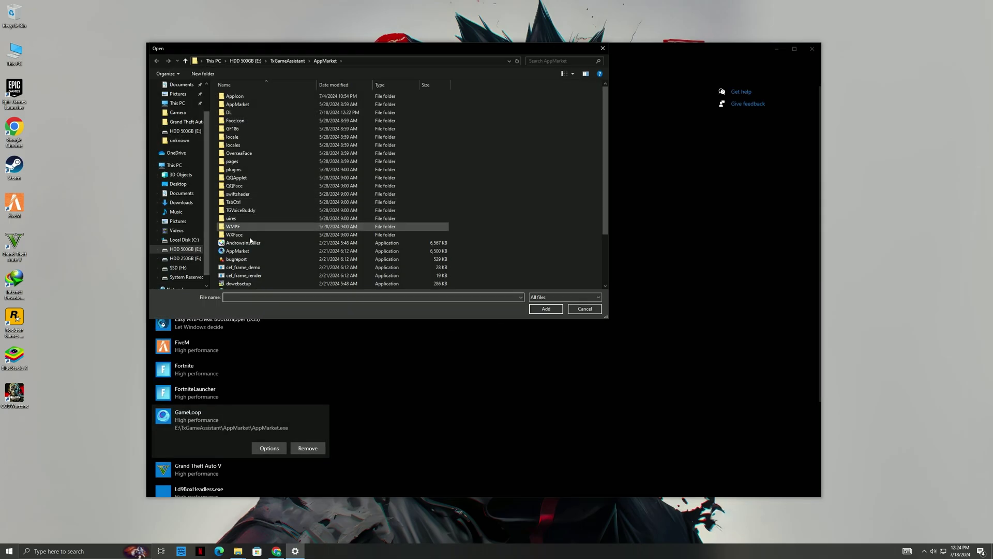
pyautogui.scroll(-2, 256, 258)
pyautogui.click(253, 271)
pyautogui.click(545, 309)
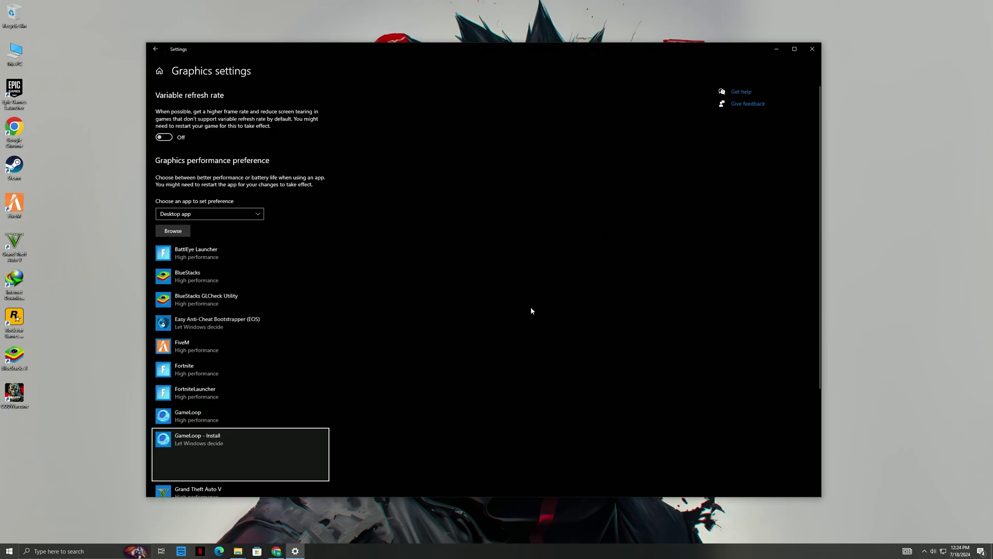
pyautogui.click(269, 471)
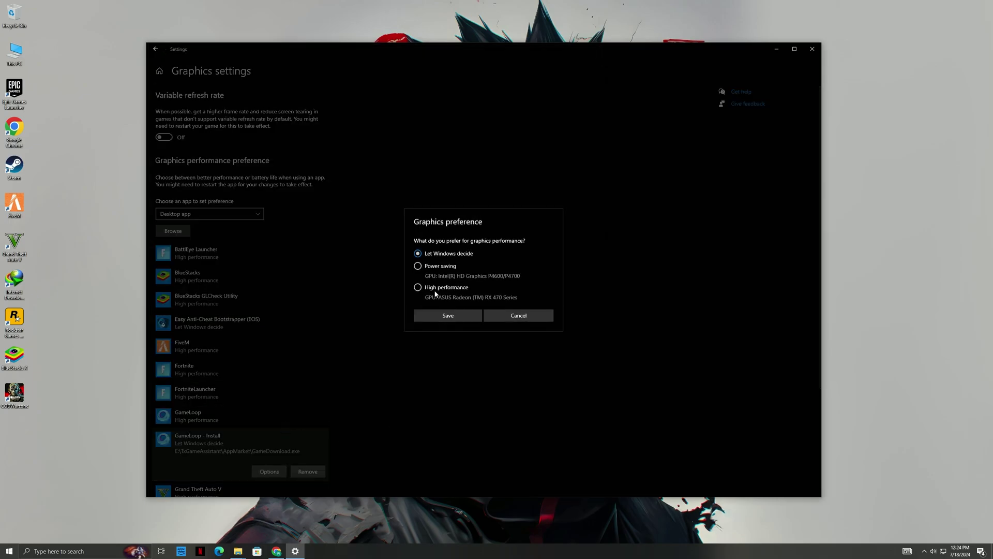
pyautogui.click(431, 317)
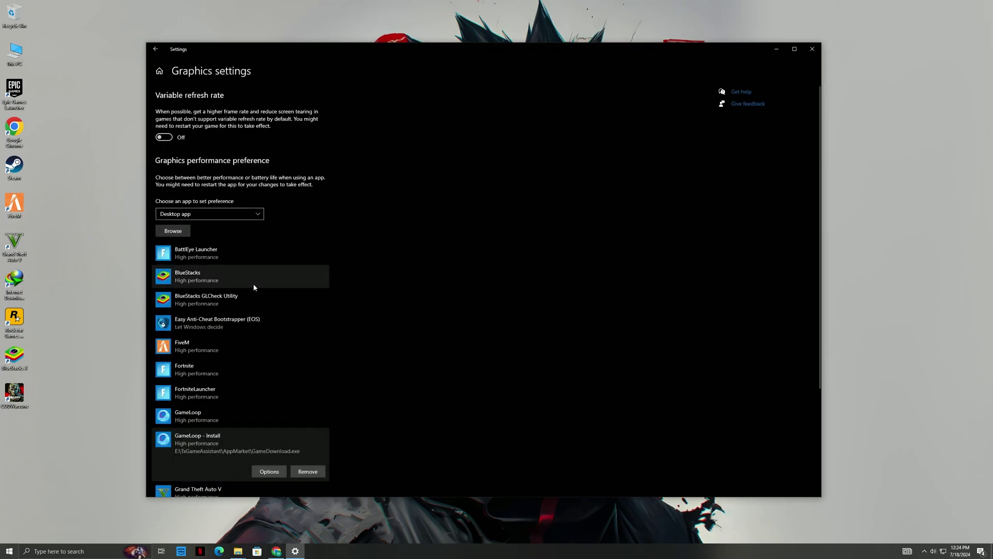
# Add the MGDetector application from the AppMarket folder, set its graphics preference to High performance, and close Settings.
pyautogui.click(175, 234)
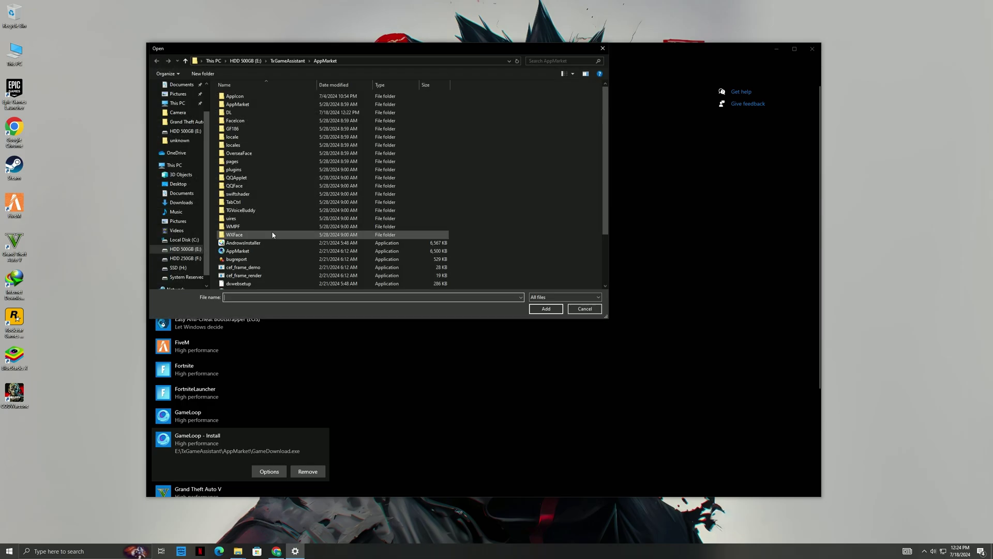
pyautogui.scroll(-1, 264, 249)
pyautogui.click(256, 260)
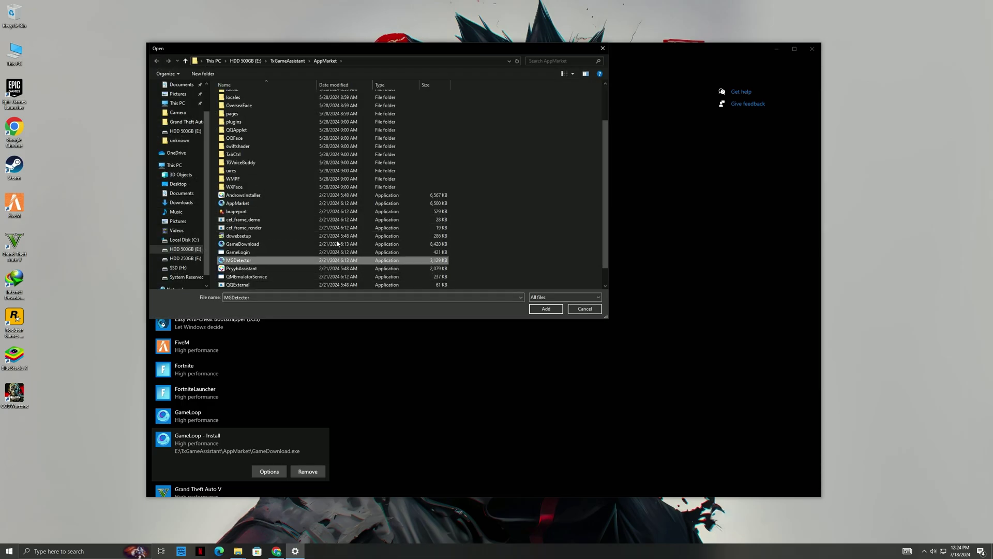
pyautogui.click(545, 308)
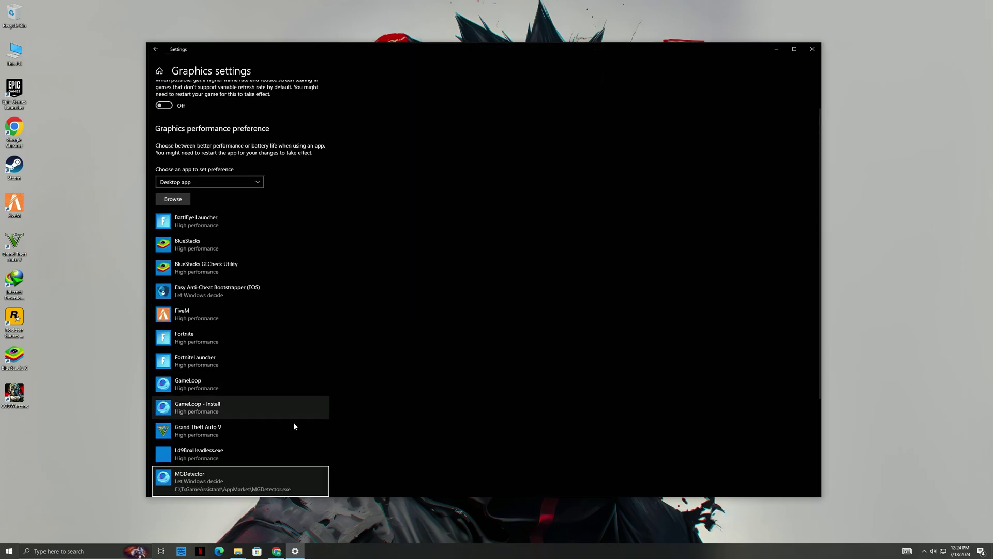
pyautogui.click(269, 384)
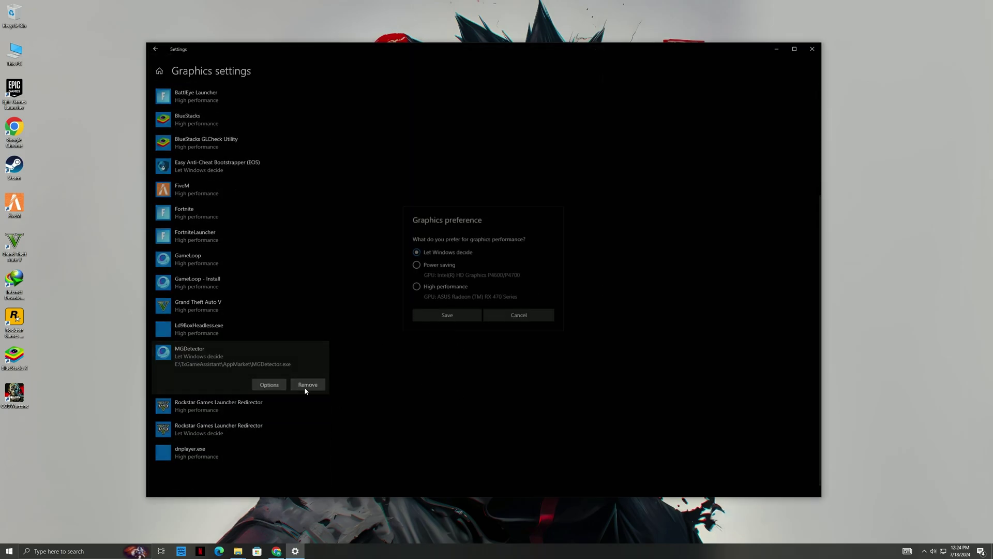
pyautogui.click(418, 288)
pyautogui.click(437, 315)
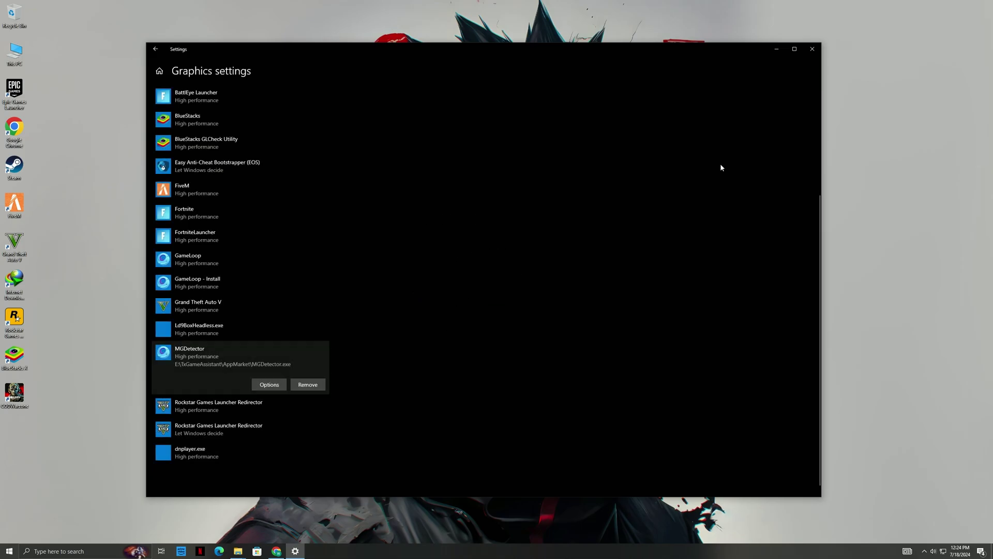
pyautogui.click(815, 54)
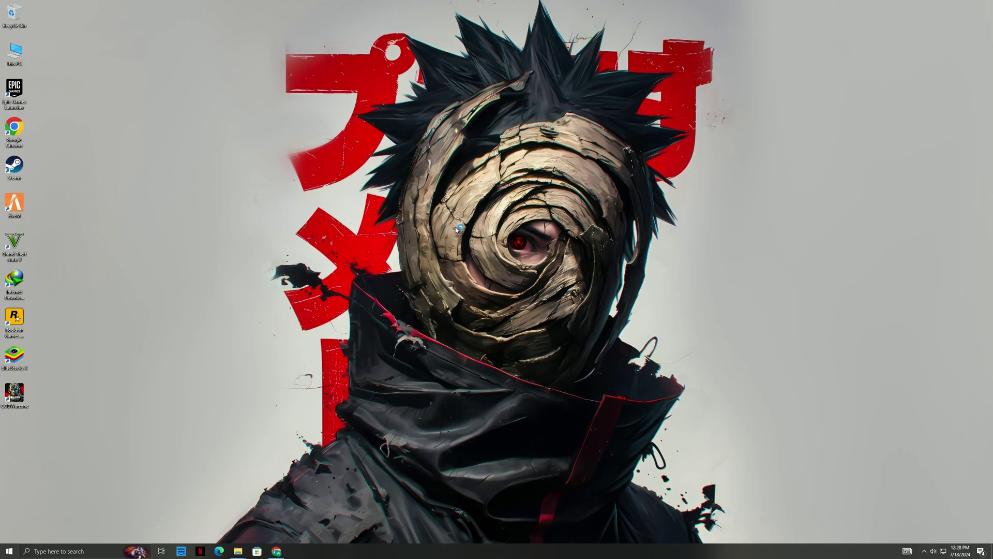
# Switch to AMD Software and open the global graphics settings for gaming.
pyautogui.hotkey('alt', 'r')
pyautogui.click(243, 57)
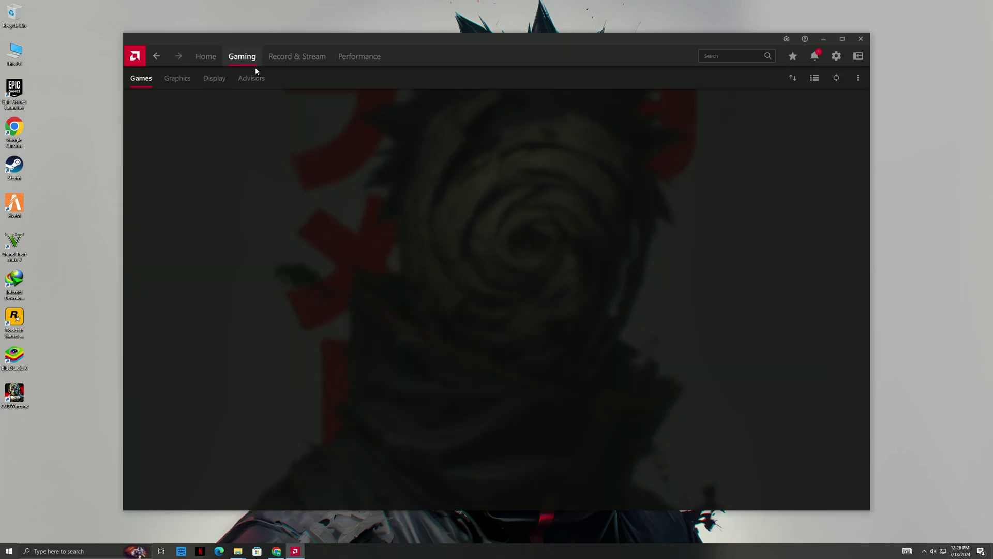
pyautogui.click(177, 78)
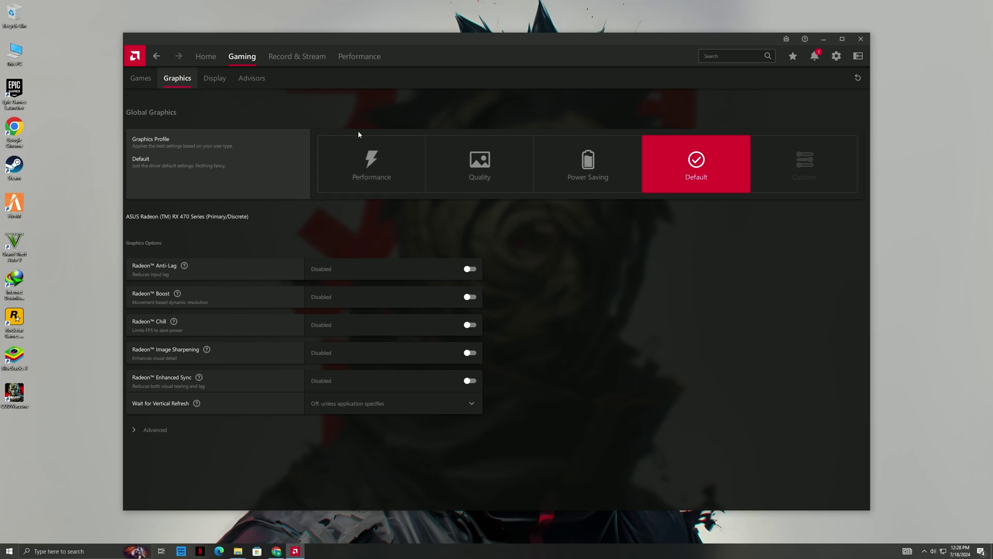
# Enable Radeon Anti-Lag, Radeon Boost and Radeon Image Sharpening, with sharpness set to 70%.
pyautogui.click(468, 269)
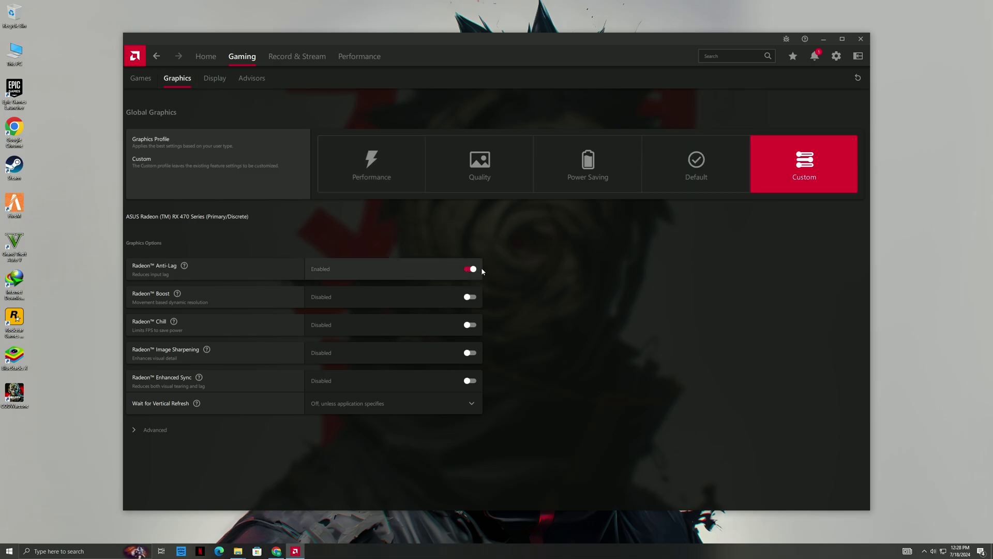
pyautogui.click(469, 297)
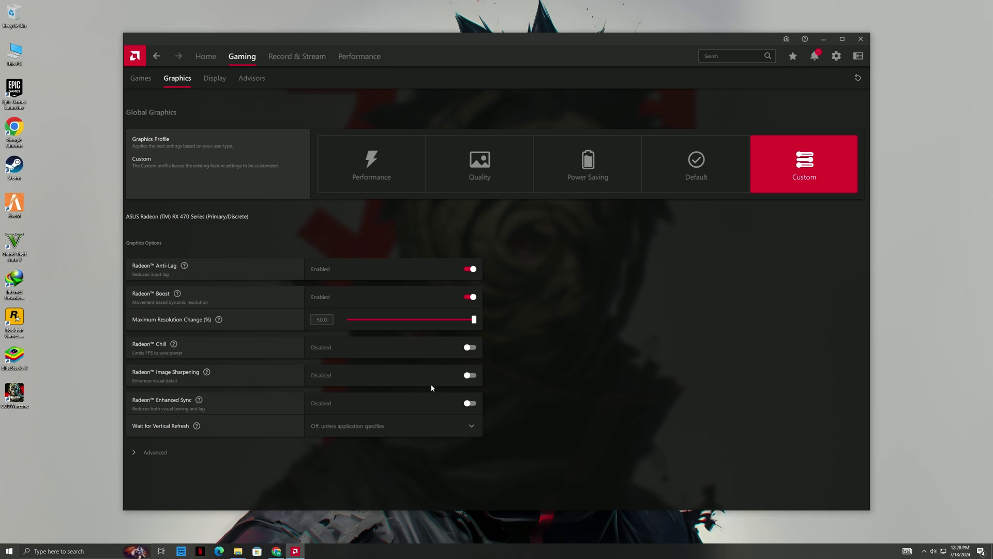
pyautogui.click(471, 375)
pyautogui.click(433, 398)
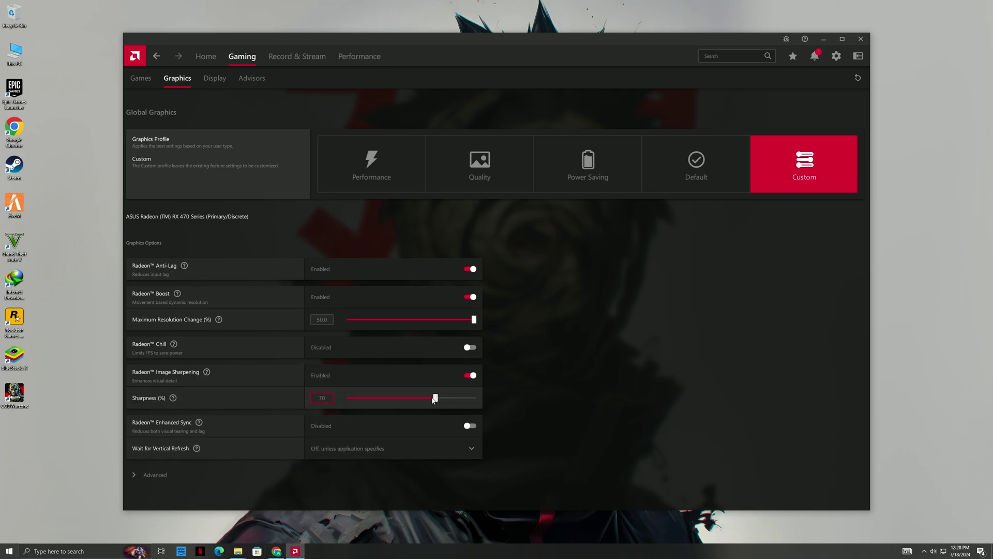
# Expand the advanced graphics options and set Anti-Aliasing to Enhance application settings.
pyautogui.click(133, 475)
pyautogui.scroll(-2, 278, 424)
pyautogui.scroll(-5, 327, 420)
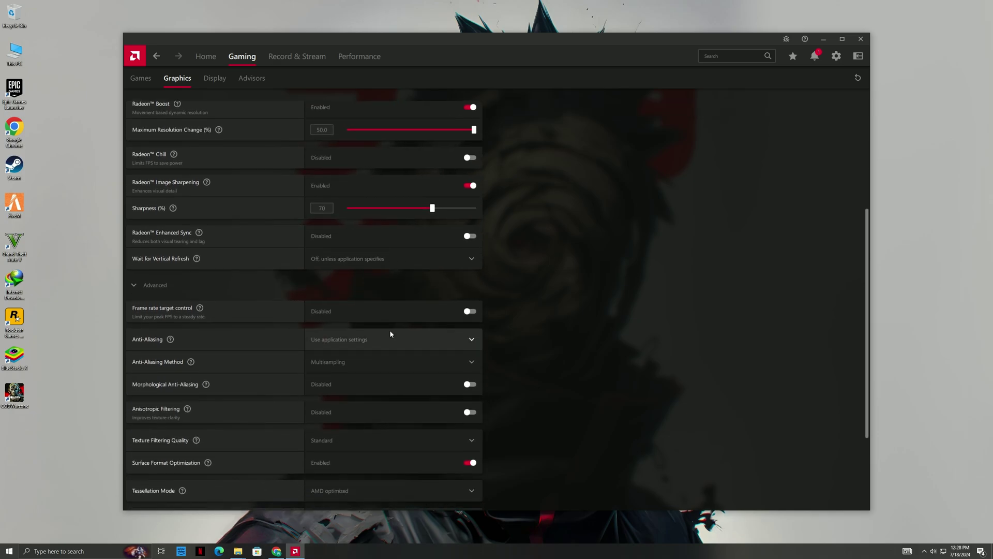
pyautogui.click(466, 249)
pyautogui.click(353, 288)
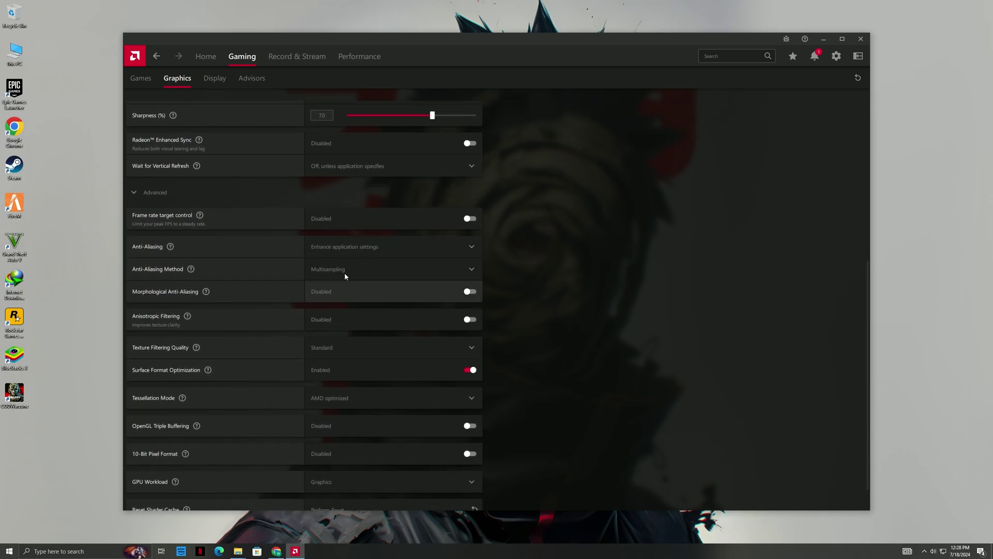
# Enable Anisotropic Filtering and set its level to 4x.
pyautogui.scroll(-1, 427, 309)
pyautogui.click(470, 291)
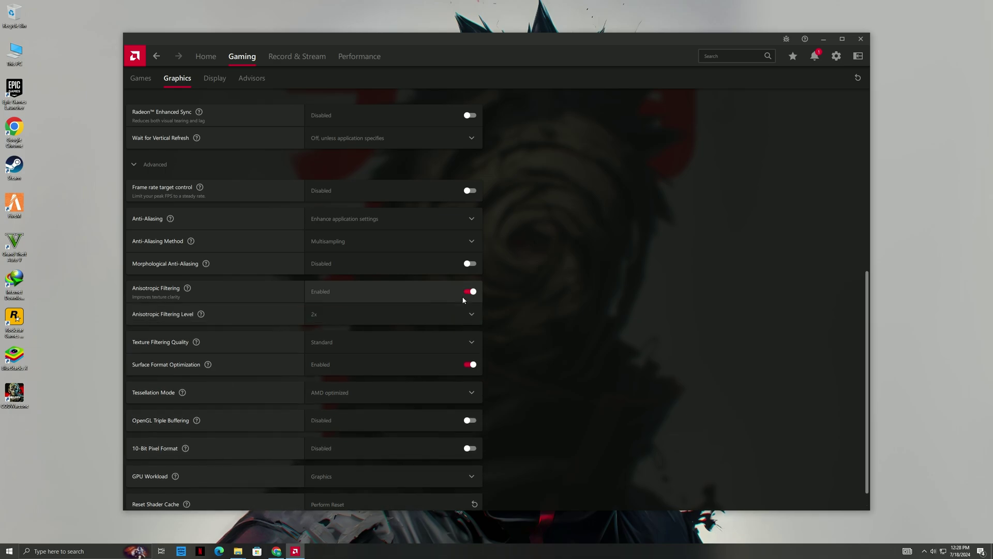
pyautogui.click(441, 313)
pyautogui.click(369, 351)
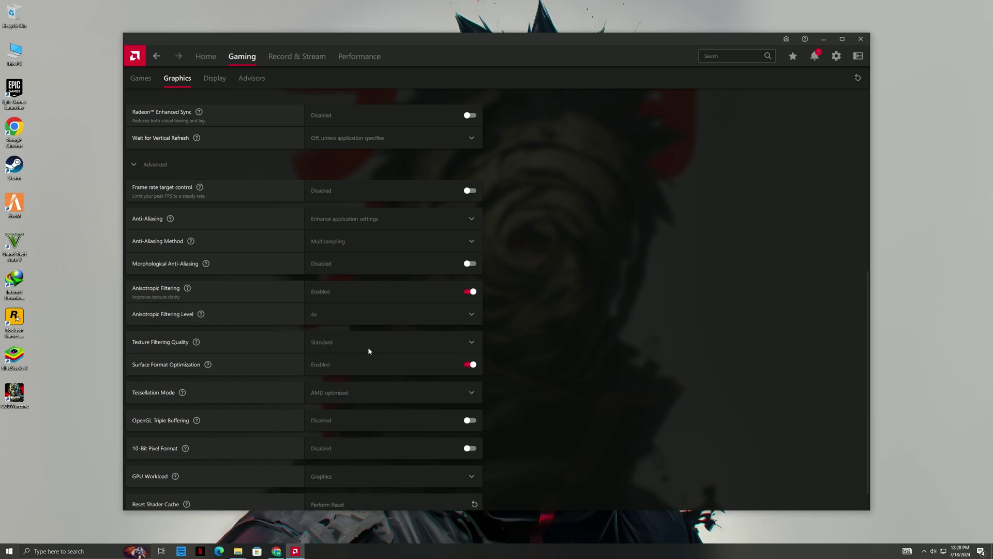
# Set Texture Filtering Quality to Performance and Tessellation Mode to AMD optimized.
pyautogui.click(354, 346)
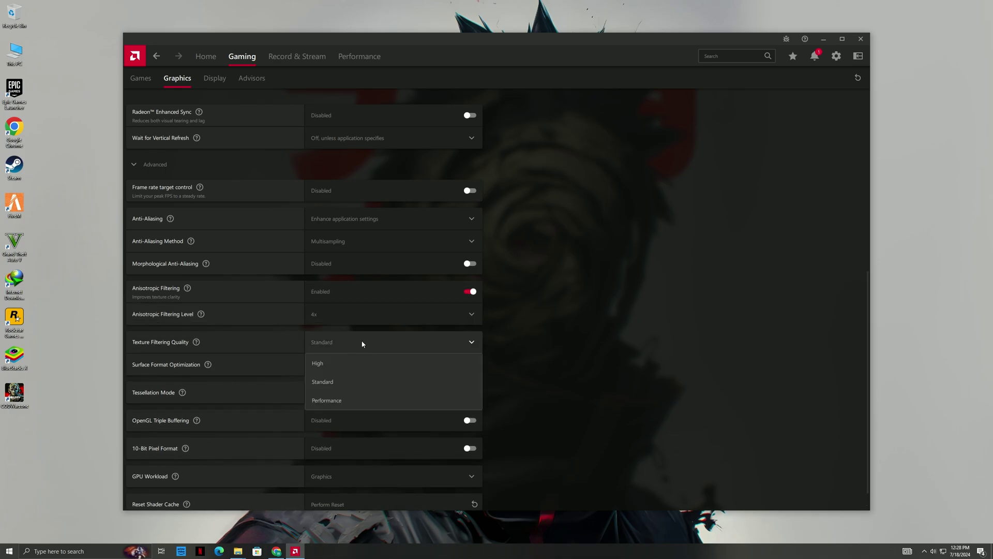
pyautogui.click(329, 401)
pyautogui.scroll(-1, 394, 357)
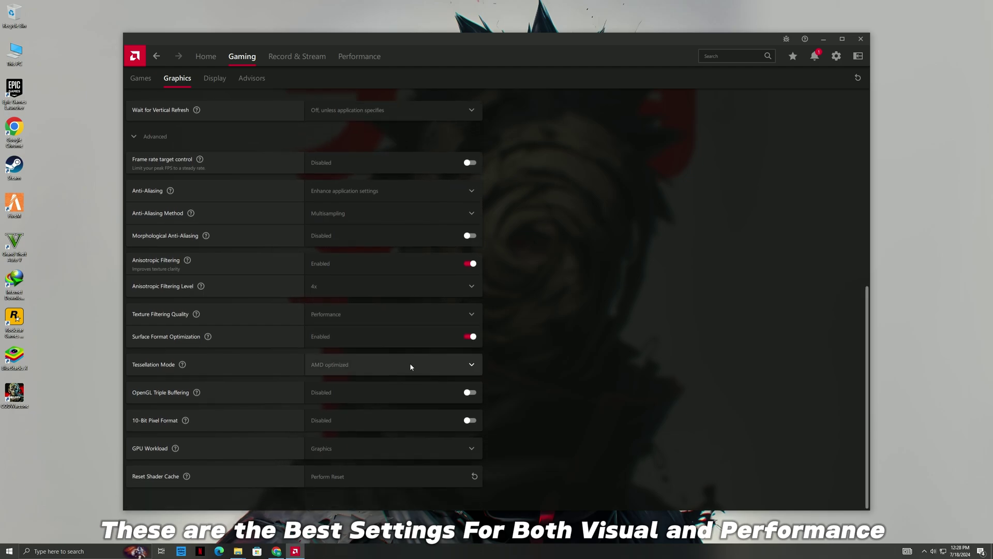
pyautogui.click(411, 364)
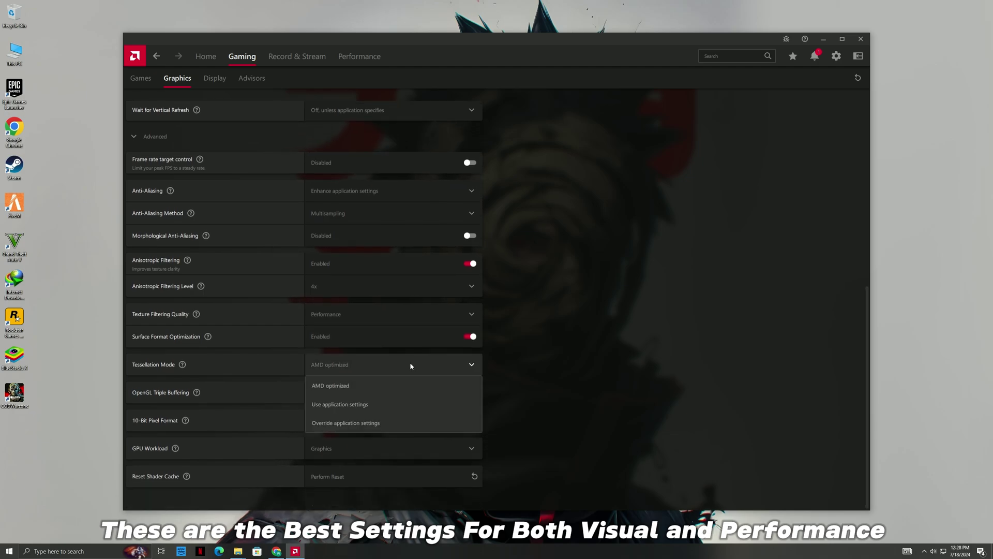
pyautogui.click(335, 385)
# Try to set the GPU Workload to Graphics and dismiss the restart request.
pyautogui.click(408, 447)
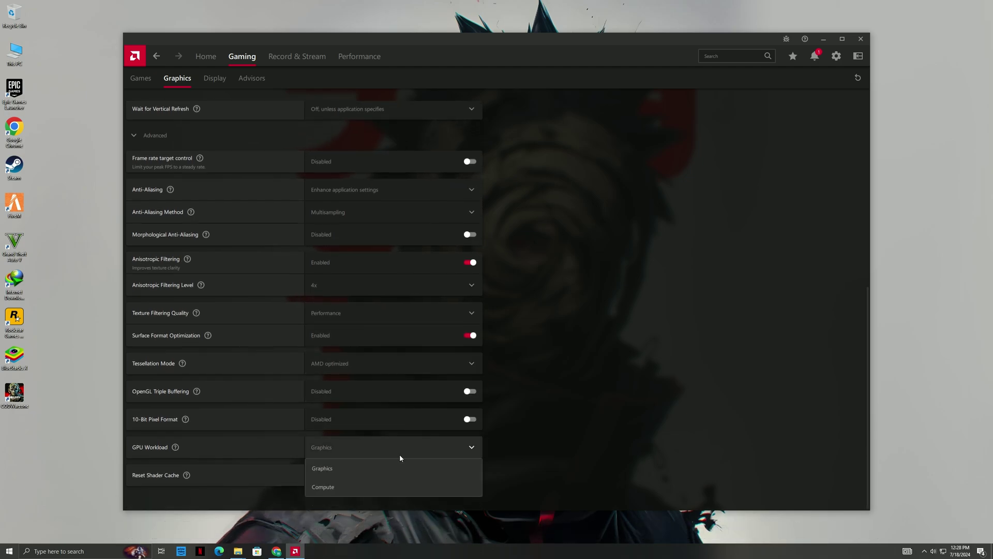
pyautogui.click(427, 474)
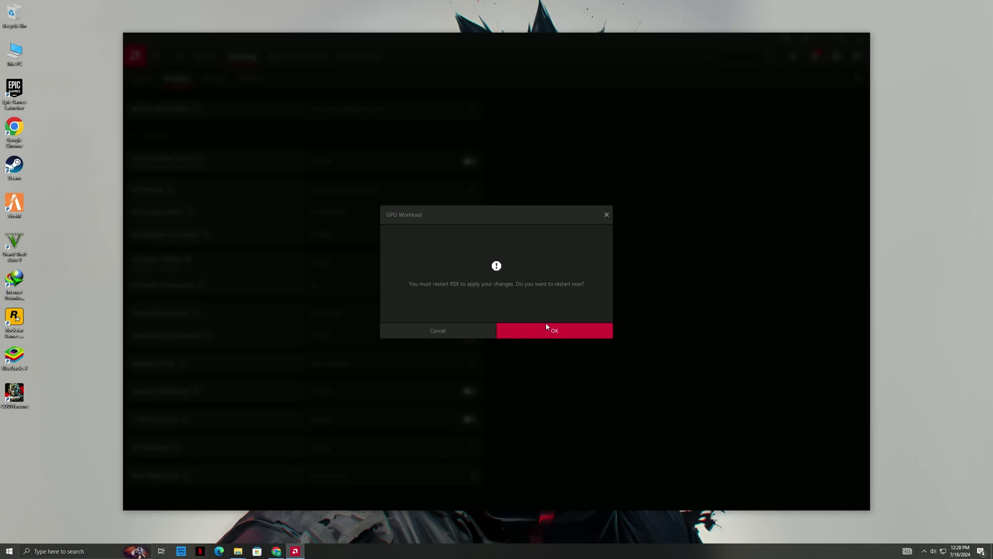
pyautogui.click(606, 214)
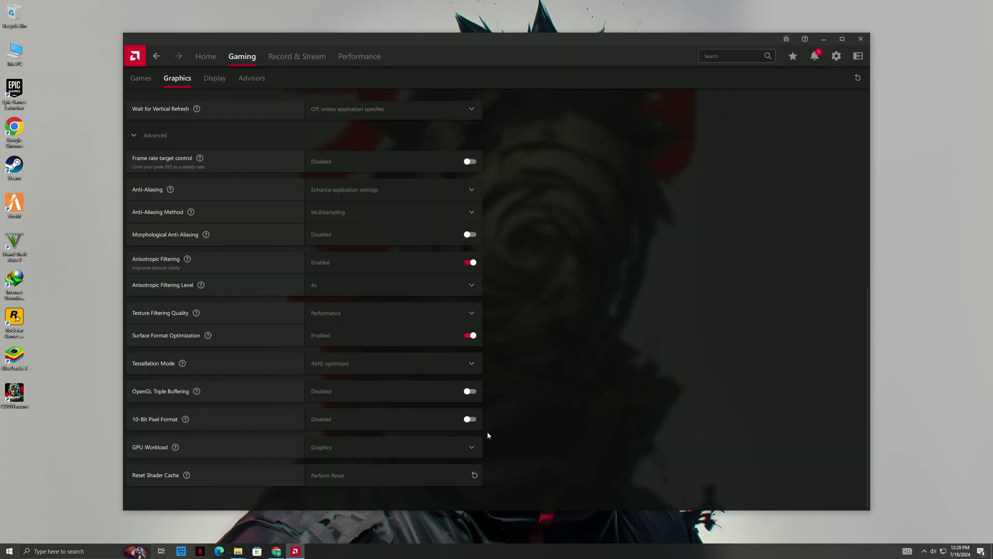
pyautogui.scroll(10, 458, 463)
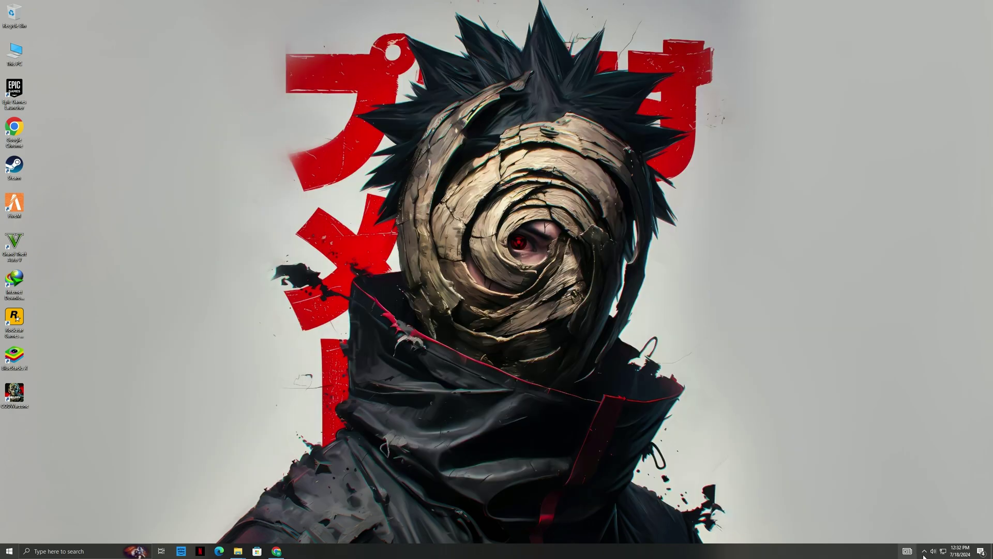
# Switch to GameLoop from the hidden background apps and open its settings.
pyautogui.click(924, 552)
pyautogui.click(909, 535)
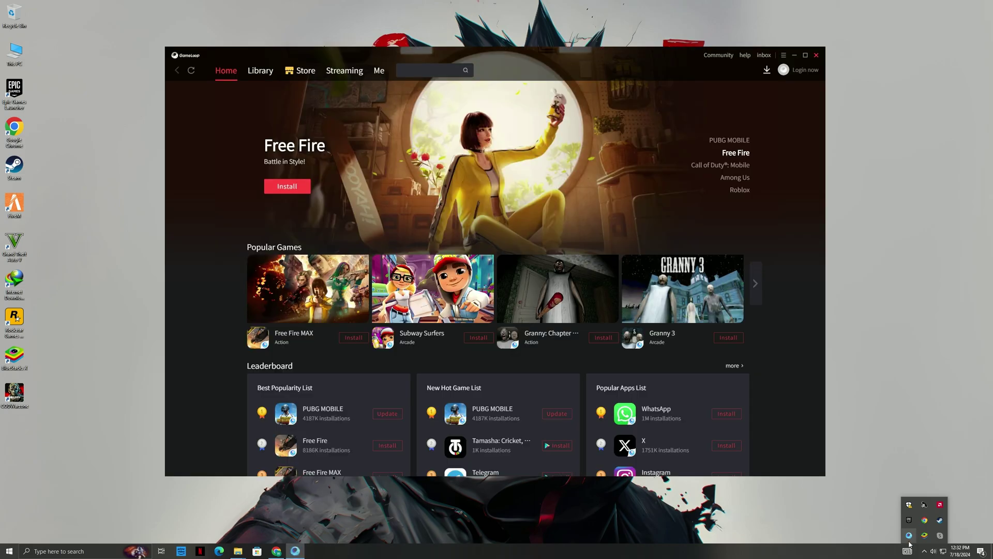
pyautogui.click(783, 55)
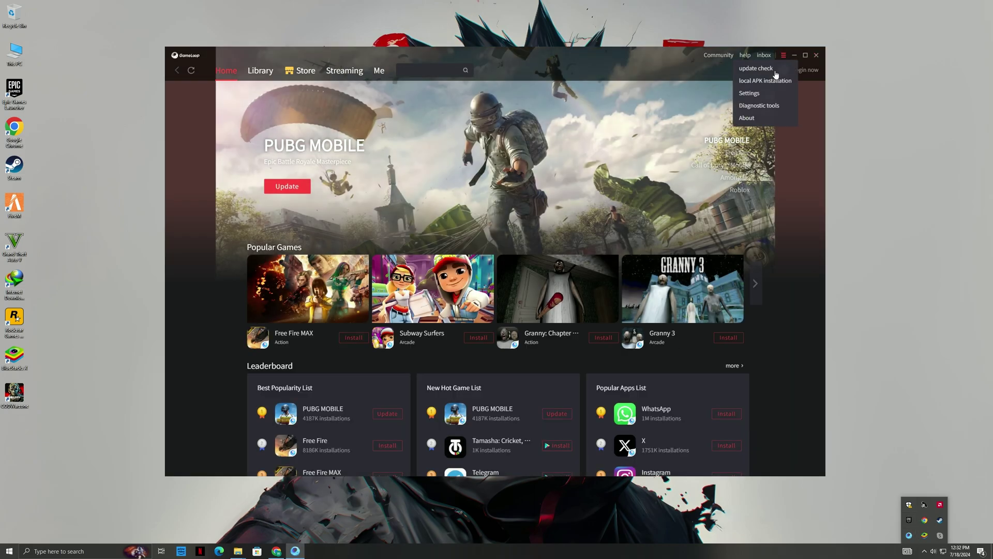
pyautogui.click(748, 94)
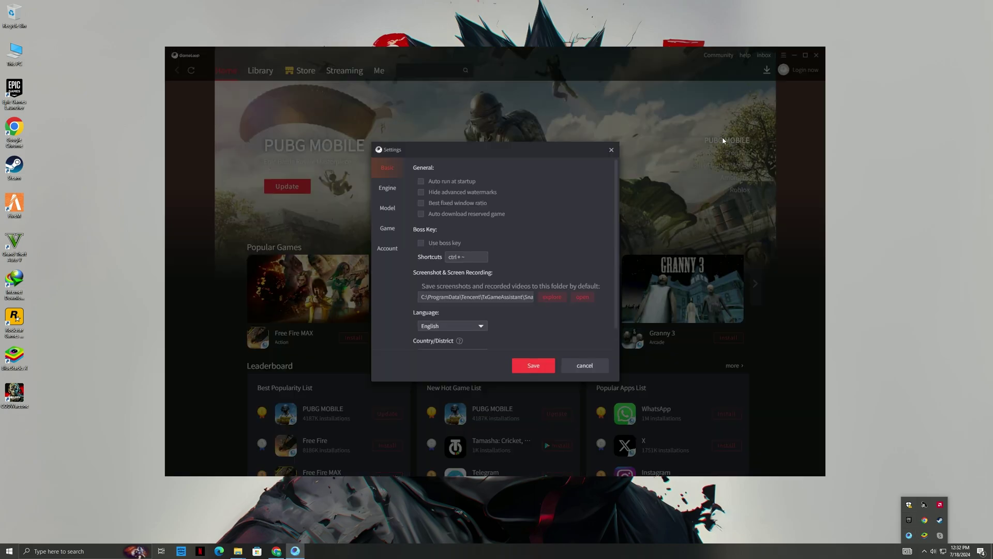
# Turn anti-aliasing off in GameLoop's engine settings and check the remaining engine options.
pyautogui.click(387, 188)
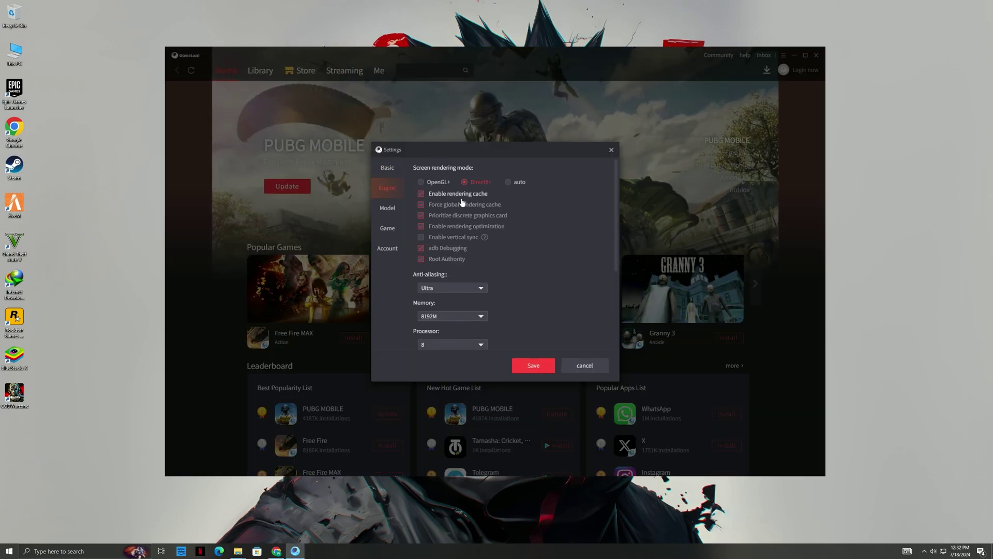
pyautogui.click(456, 288)
pyautogui.click(446, 300)
pyautogui.scroll(-3, 542, 295)
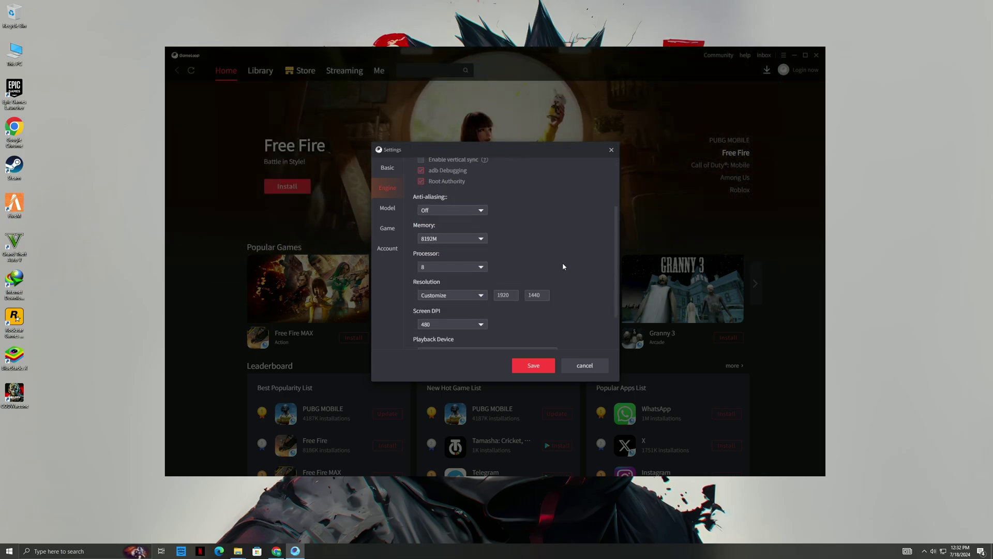
pyautogui.scroll(-2, 563, 267)
# Set PUBG MOBILE's game definition to HD 1080P and its graphics quality to Smooth, save the settings, and close the GameLoop window.
pyautogui.click(388, 208)
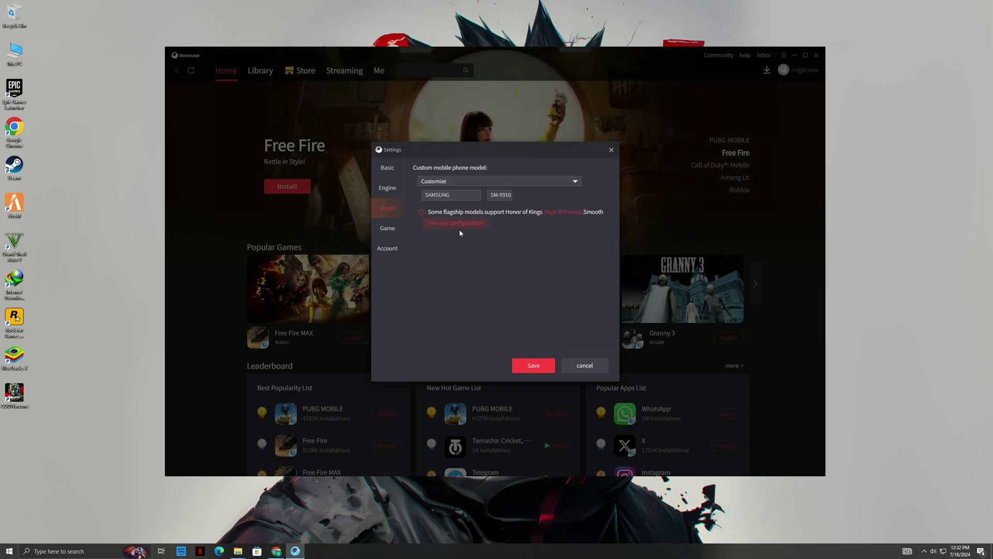
pyautogui.click(392, 228)
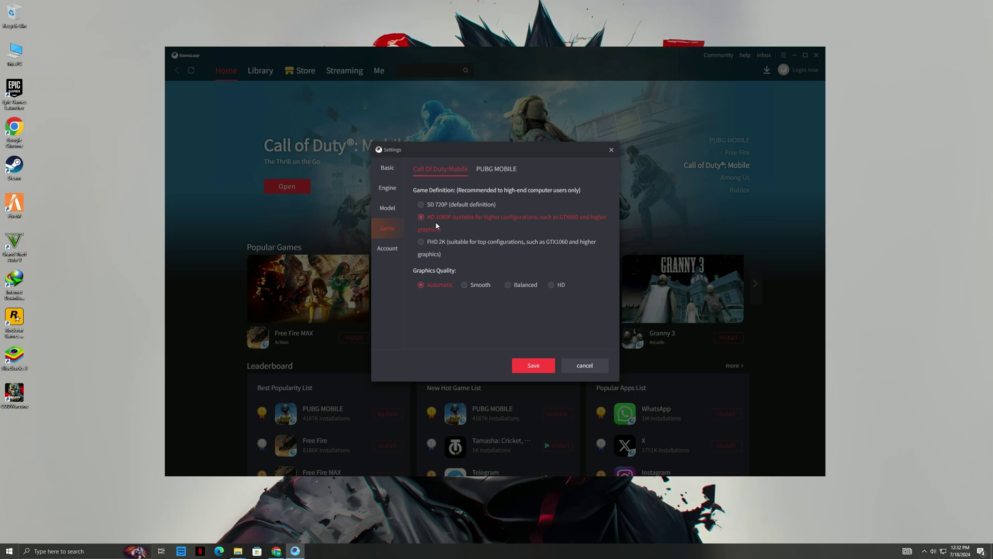
pyautogui.click(496, 169)
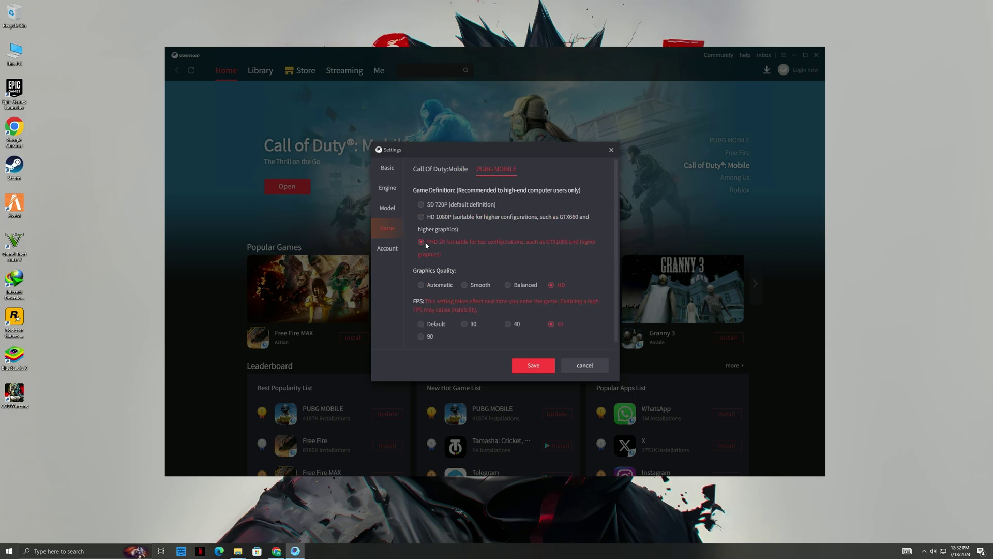
pyautogui.click(427, 220)
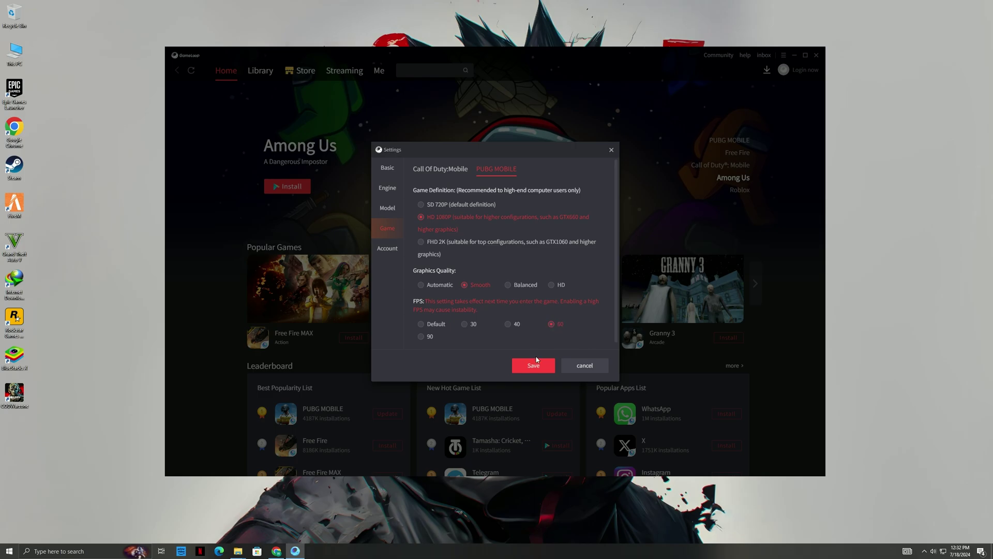
pyautogui.click(534, 364)
pyautogui.click(816, 55)
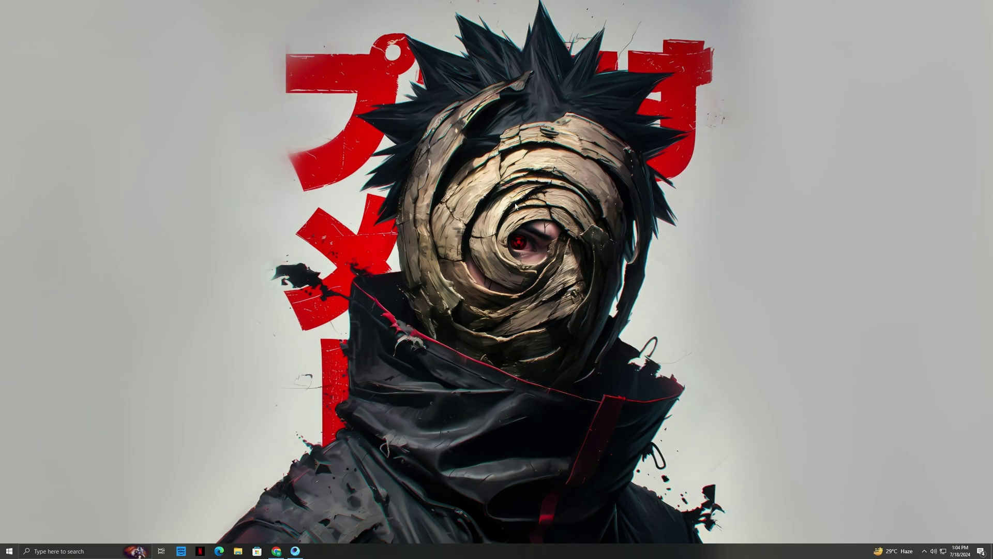
# Find the Game Mode settings, turn Game Mode on, check the Game Bar page, and close Settings.
pyautogui.click(9, 550)
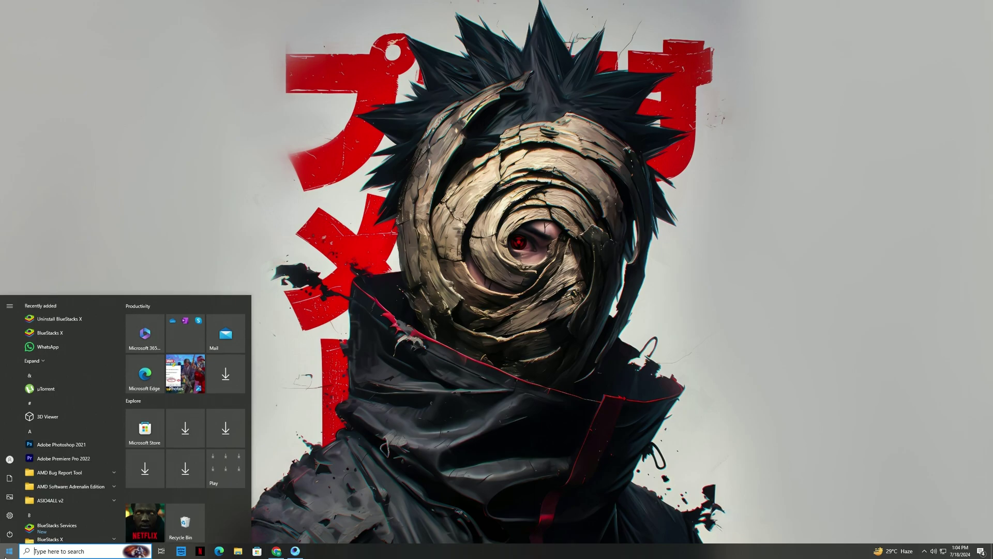
pyautogui.write('game')
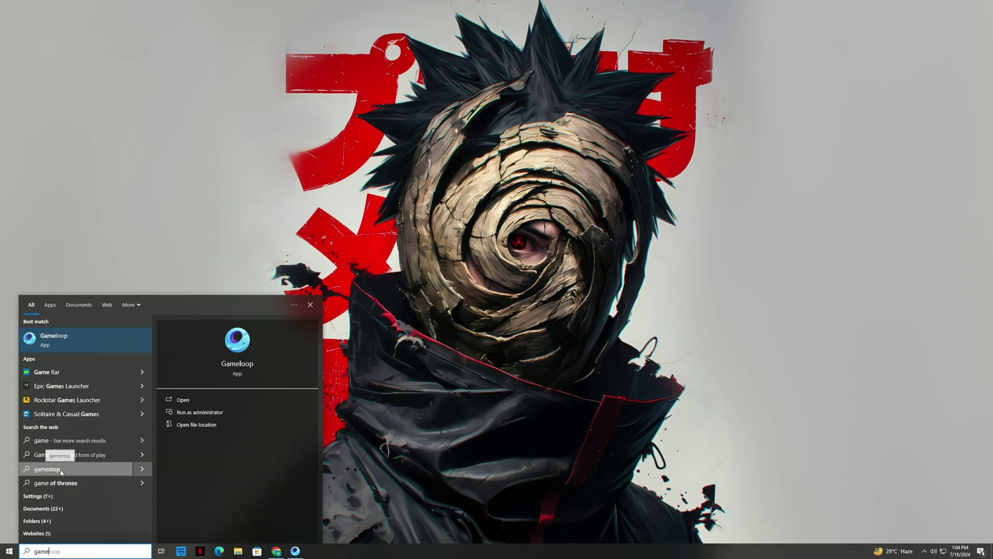
pyautogui.write('mod')
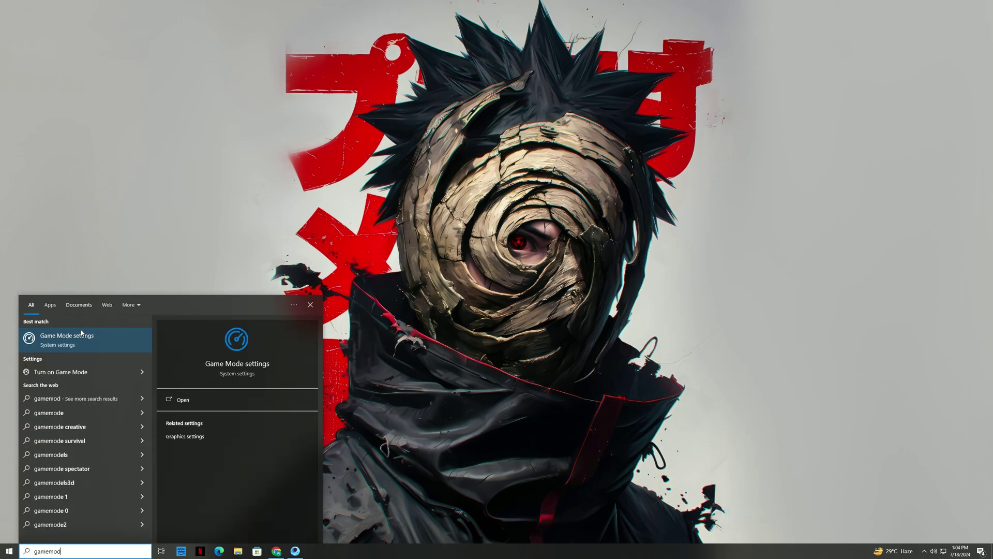
pyautogui.click(93, 340)
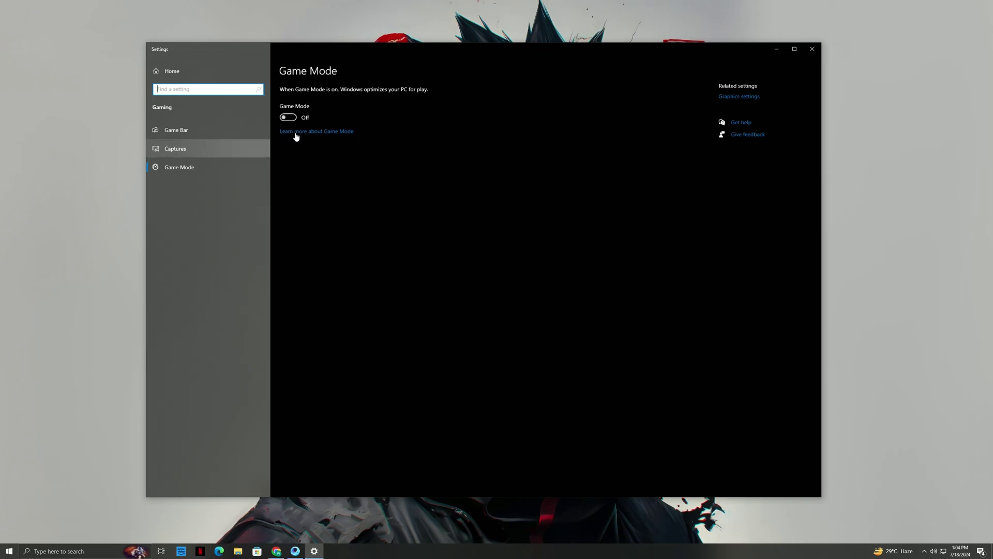
pyautogui.click(289, 117)
pyautogui.click(234, 128)
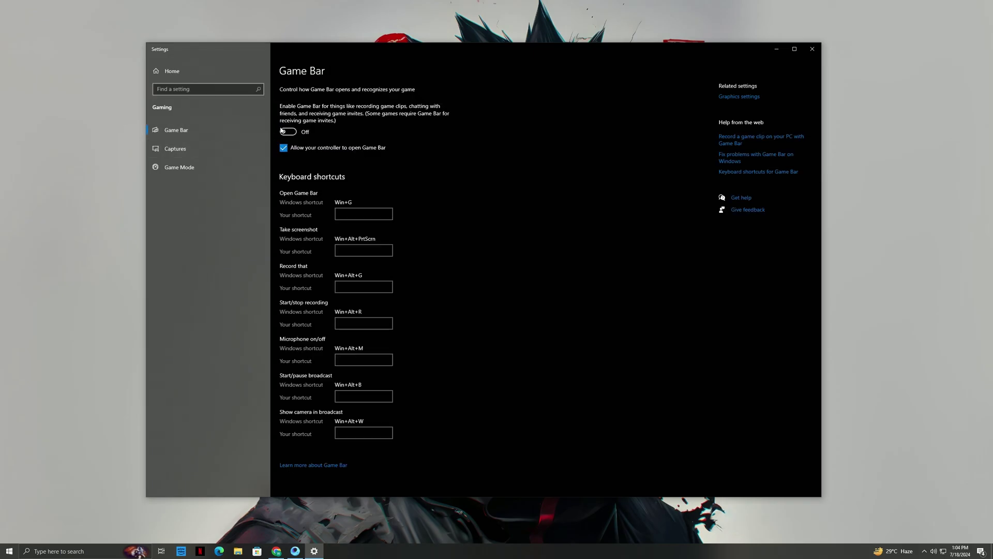
pyautogui.click(215, 167)
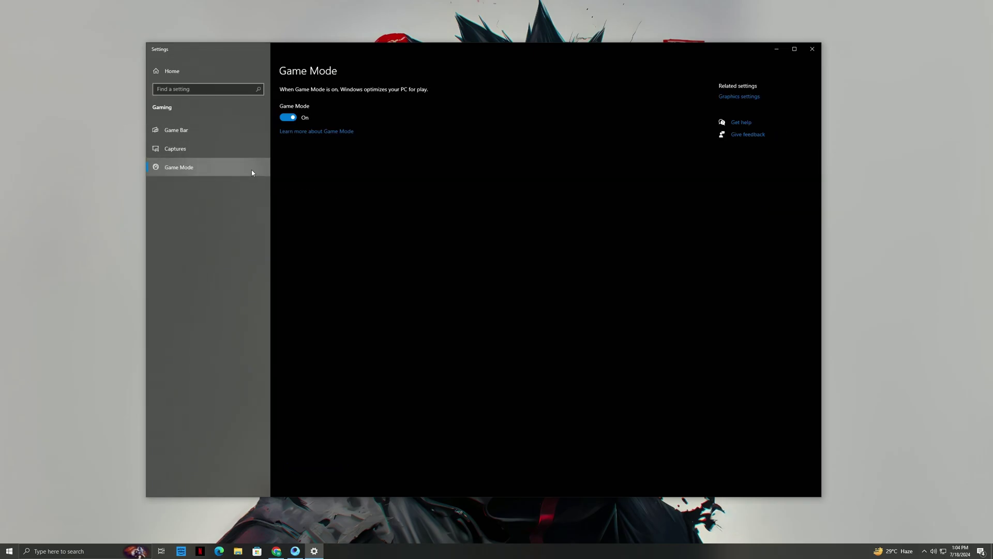
pyautogui.click(811, 49)
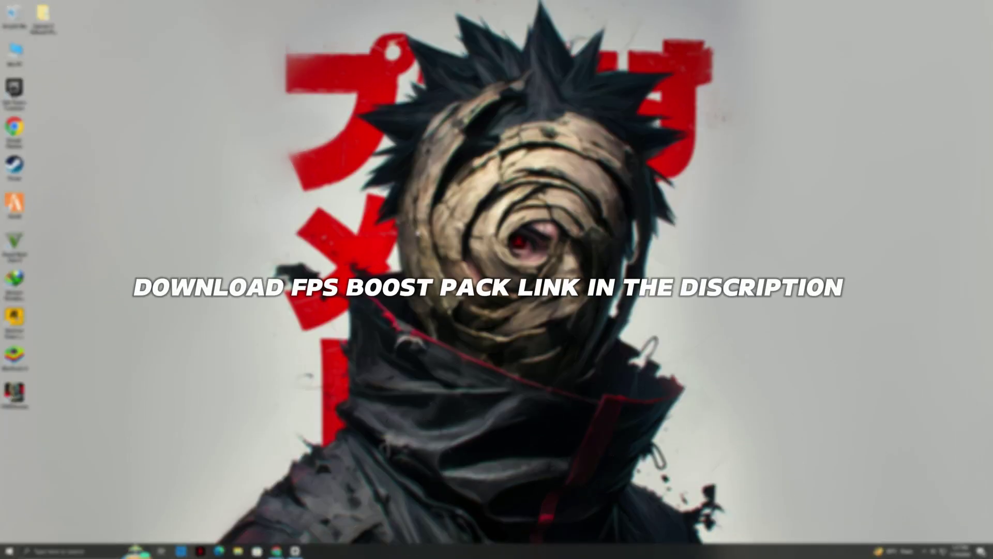
# Open the system settings for creating a restore point and confirm the system protection configuration with protection turned on for Local Disk (C:).
pyautogui.press('super')
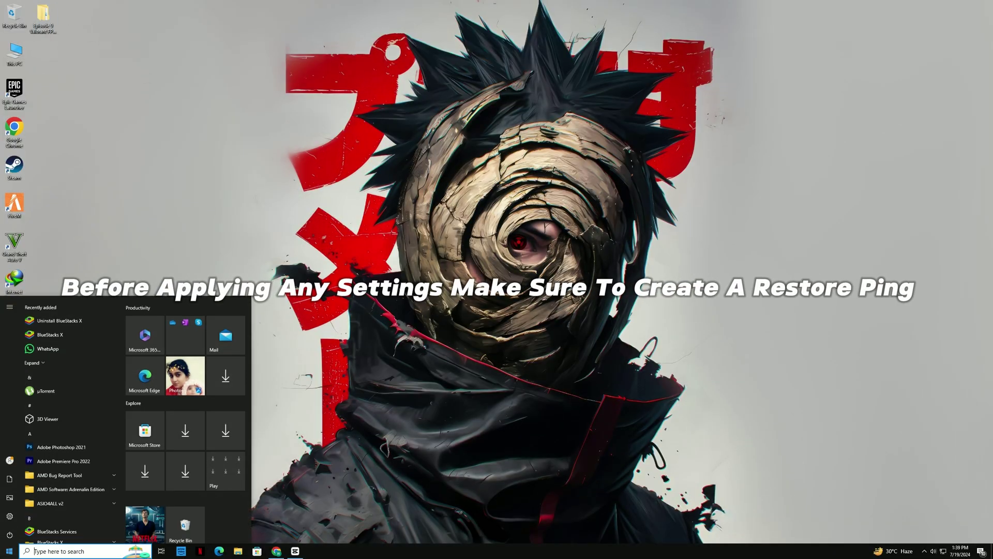
pyautogui.write('restore')
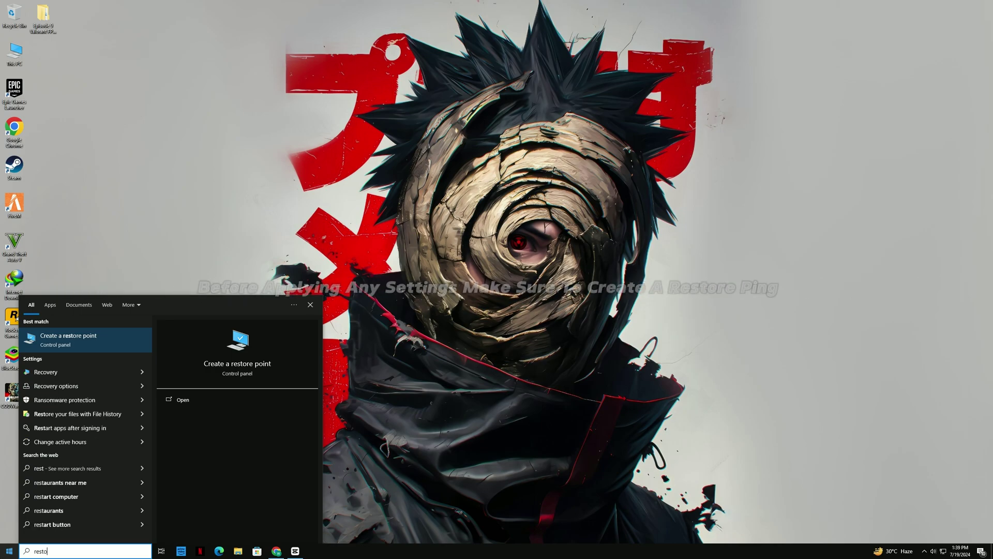
pyautogui.click(80, 345)
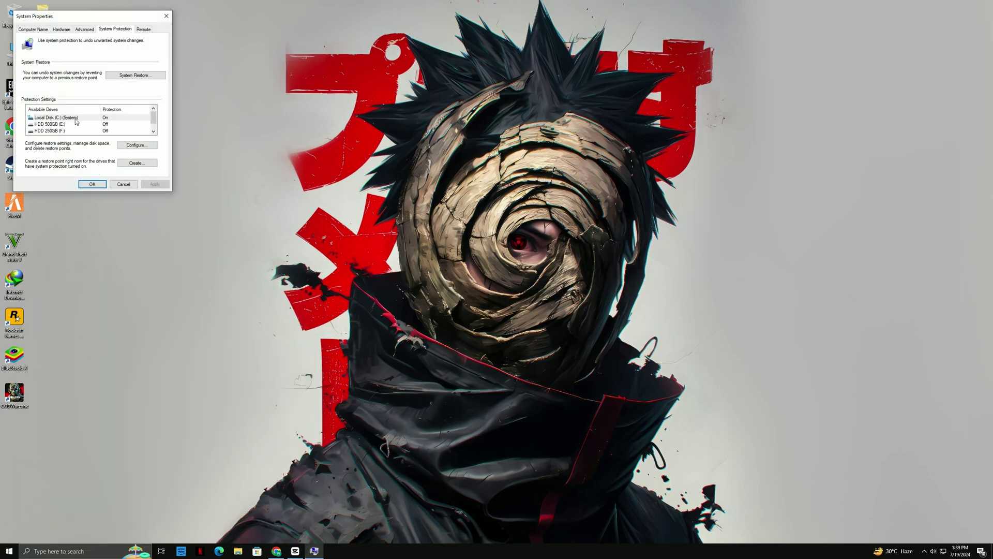
pyautogui.click(75, 118)
pyautogui.click(137, 145)
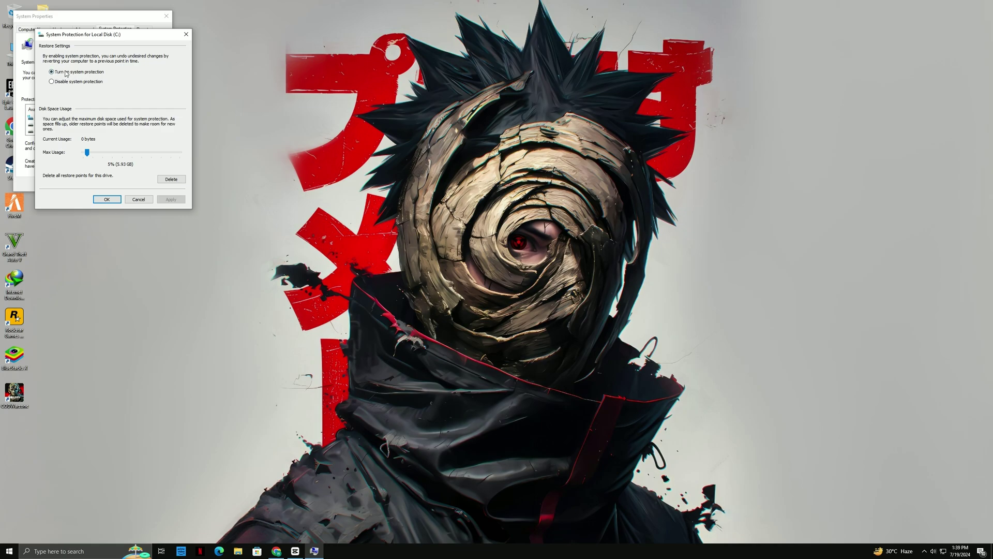
pyautogui.click(120, 200)
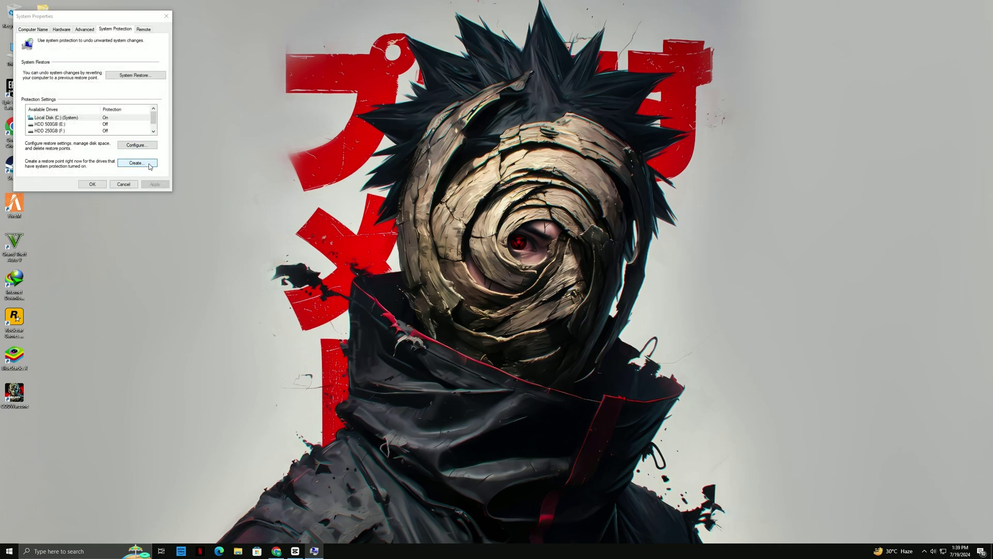
# Bring up the restore point creation dialog, dismiss it, and close System Properties.
pyautogui.click(136, 163)
pyautogui.click(157, 101)
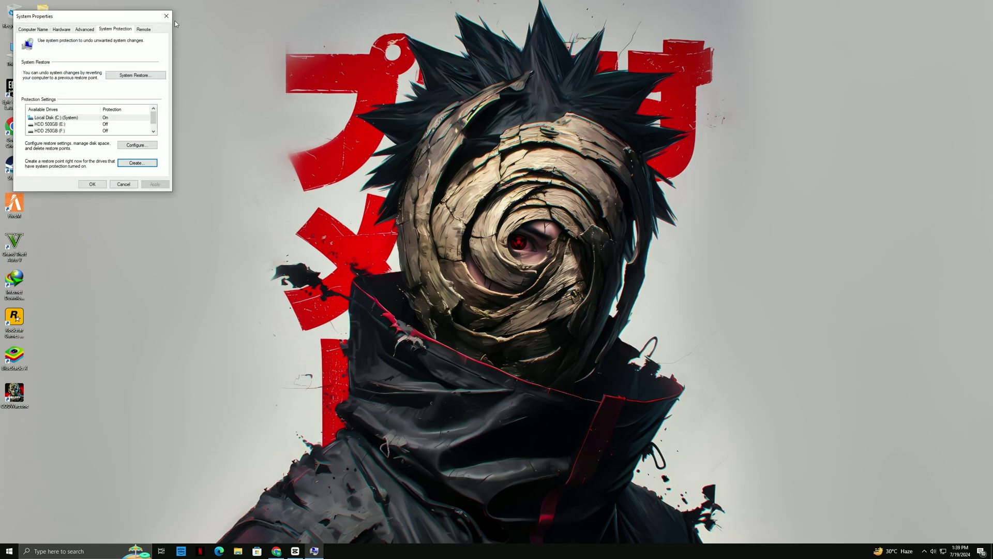
pyautogui.click(167, 16)
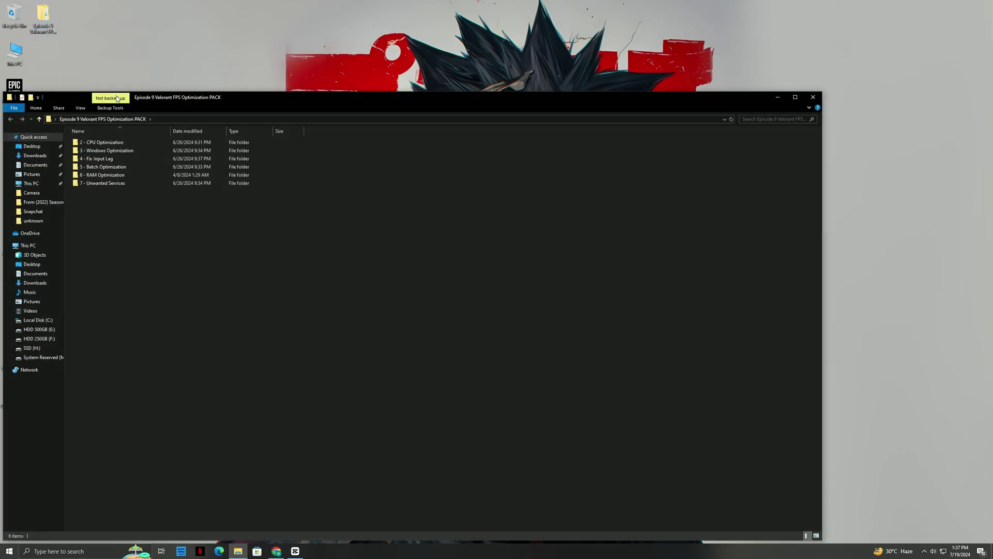
# In the Episode 9 Valorant FPS Optimization PACK, open 2 - CPU Optimization and merge the CPU Optimization file into the registry.
pyautogui.moveTo(226, 94); pyautogui.dragTo(294, 65)
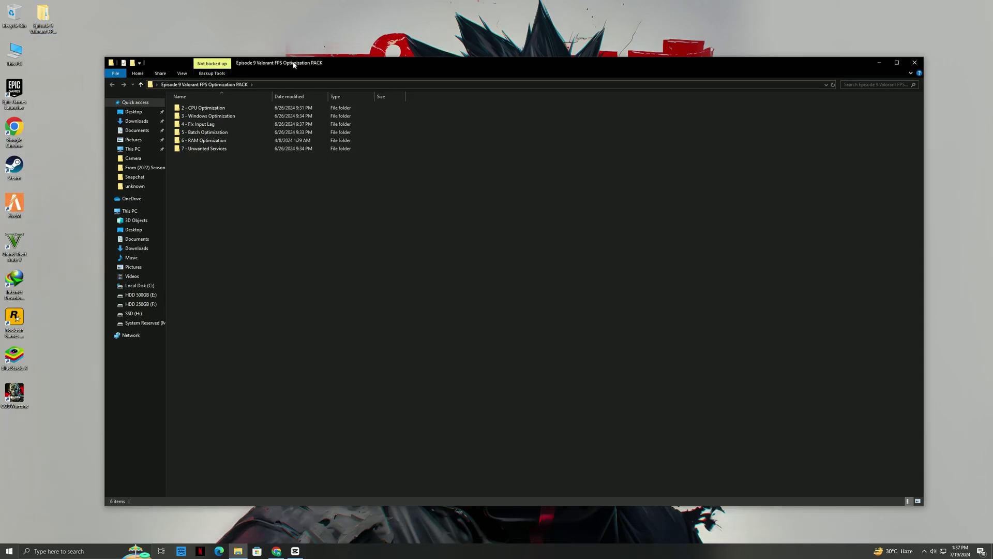
pyautogui.doubleClick(217, 108)
pyautogui.rightClick(209, 105)
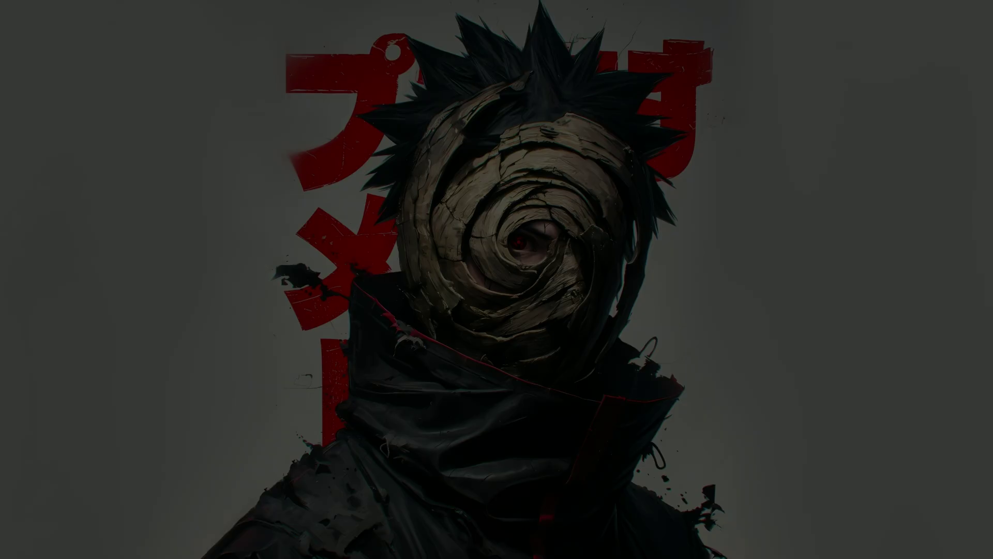
pyautogui.click(455, 324)
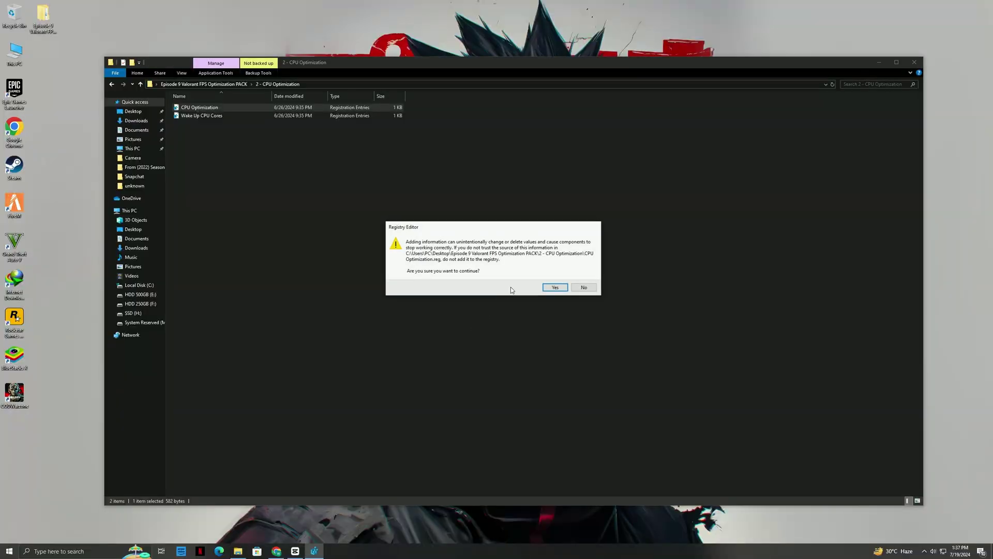
pyautogui.click(550, 289)
pyautogui.click(579, 280)
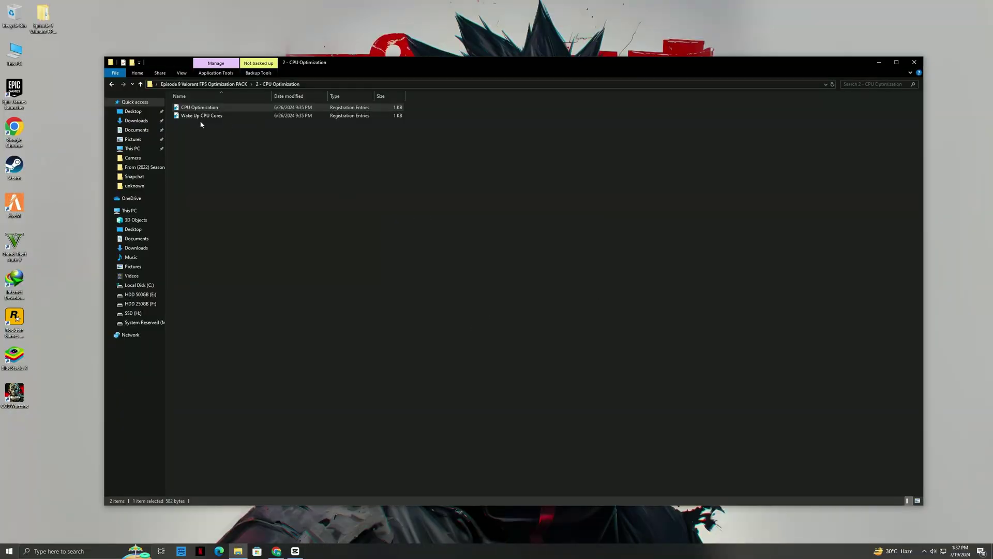
# Merge the Wake Up CPU Cores file into the registry, approving the permission and registry confirmations.
pyautogui.rightClick(204, 115)
pyautogui.click(276, 144)
pyautogui.click(455, 323)
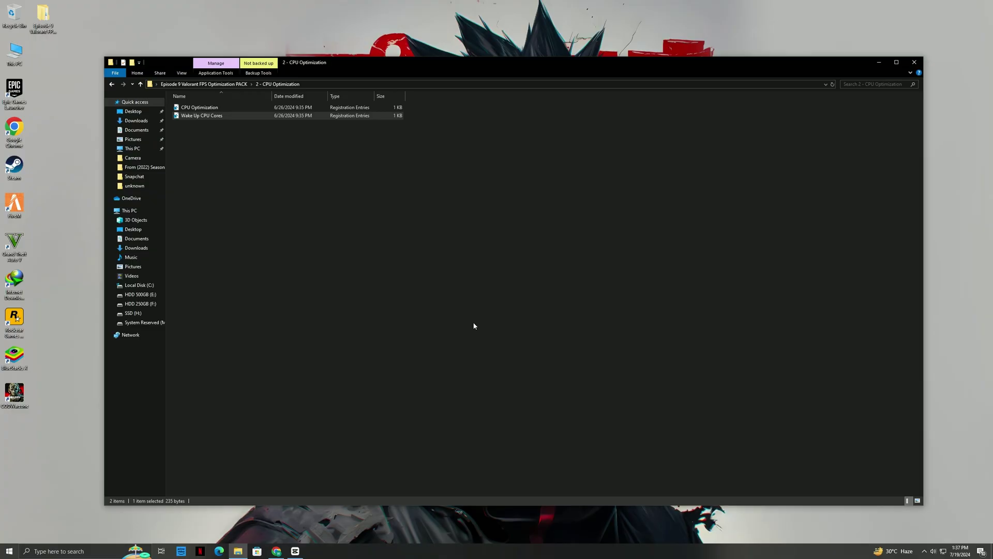
pyautogui.click(550, 289)
pyautogui.click(579, 279)
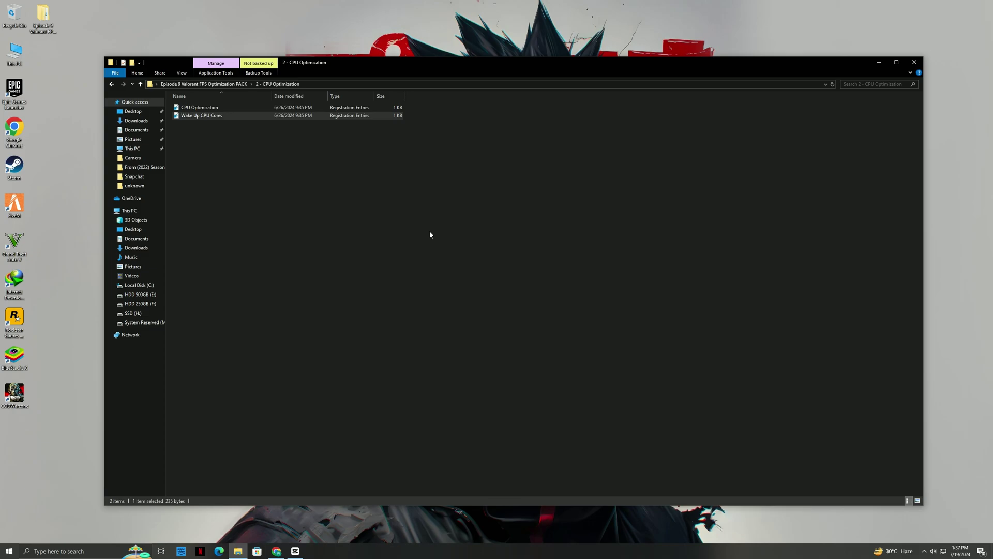
# Go to the pack's 3 - Windows Optimization folder and merge the Disable DVR 1 file into the registry.
pyautogui.click(111, 83)
pyautogui.doubleClick(214, 116)
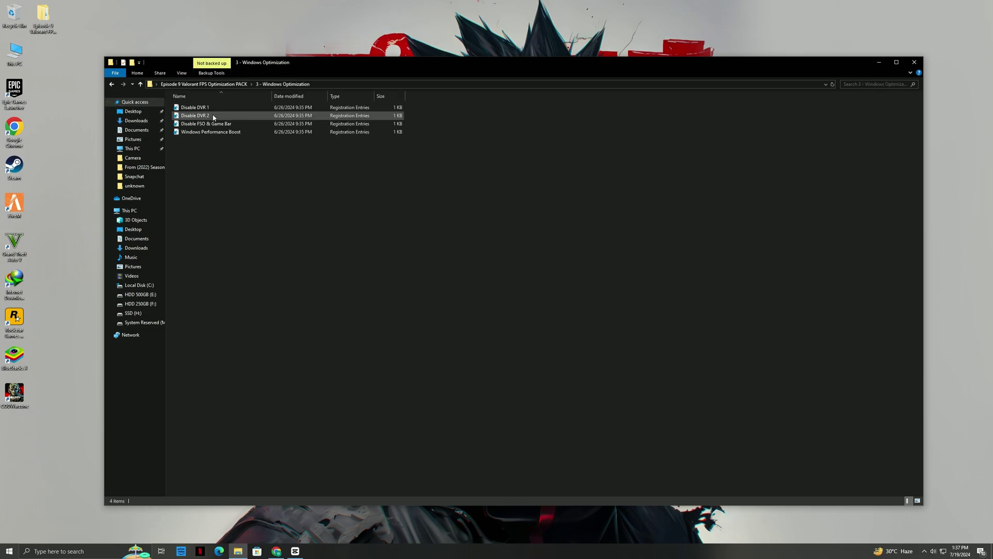
pyautogui.rightClick(197, 107)
pyautogui.click(209, 110)
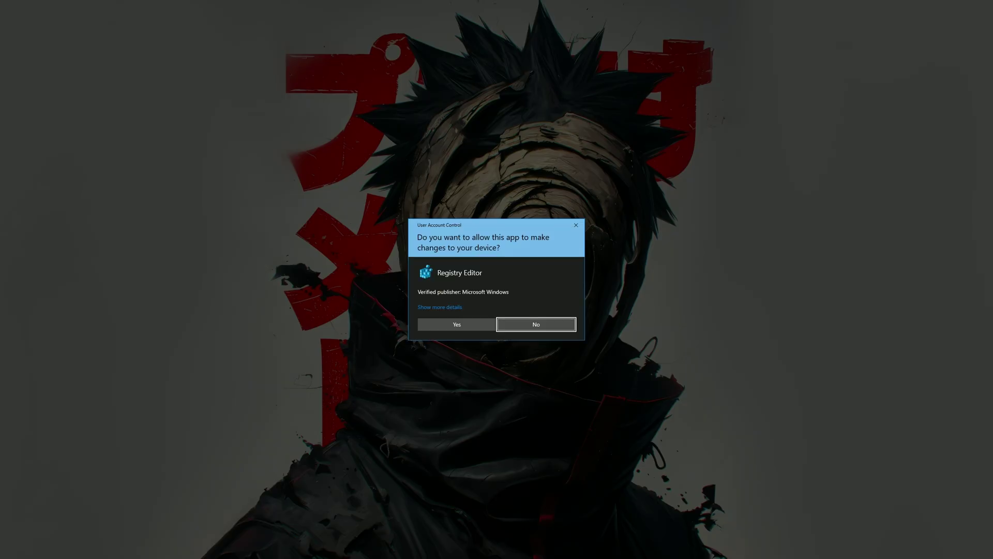
pyautogui.click(455, 324)
pyautogui.click(546, 289)
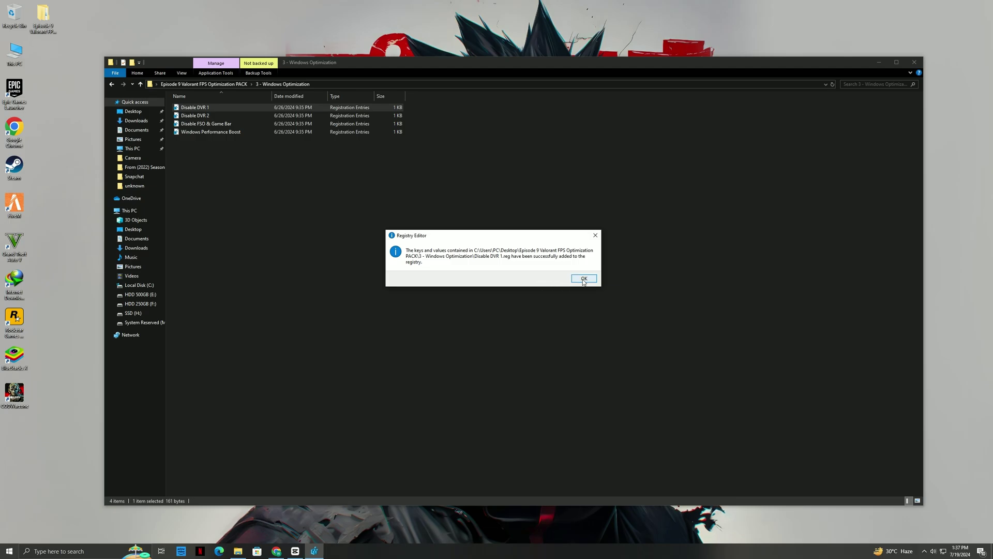
pyautogui.click(584, 279)
# Merge the Windows Performance Boost file into the registry and approve the confirmations.
pyautogui.rightClick(212, 132)
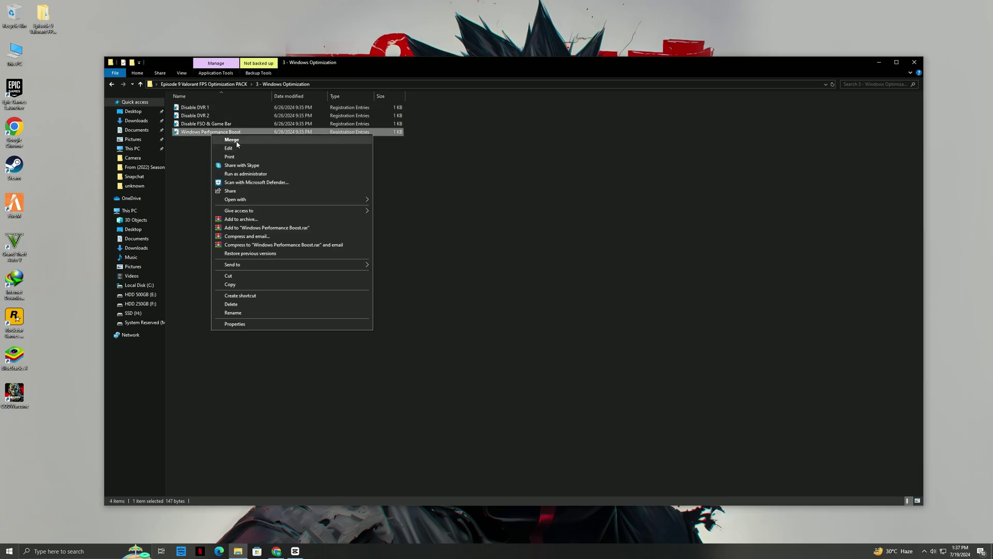
pyautogui.click(232, 141)
pyautogui.click(455, 323)
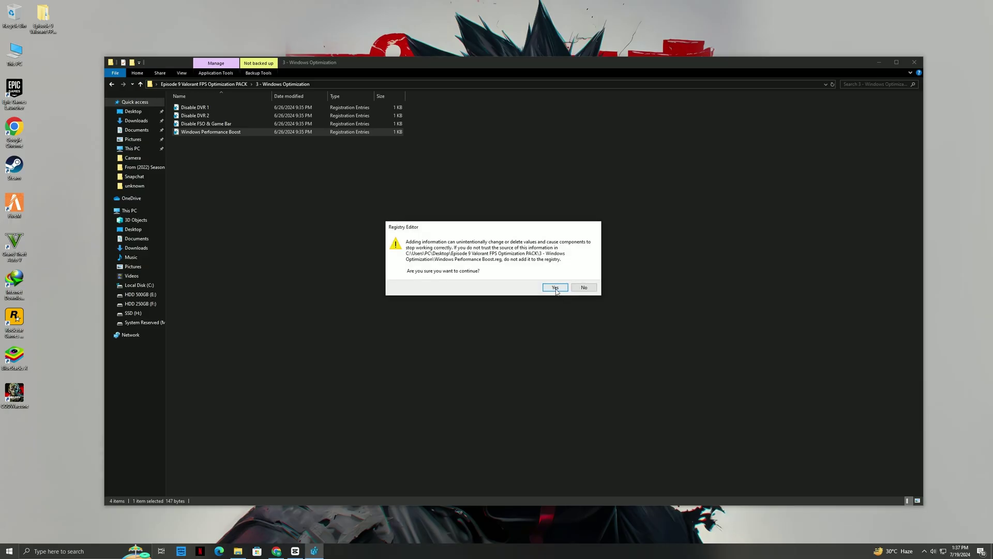
pyautogui.click(555, 288)
pyautogui.click(582, 278)
# Merge the Disable FSO & Game Bar file into the registry and approve the confirmations.
pyautogui.click(222, 124)
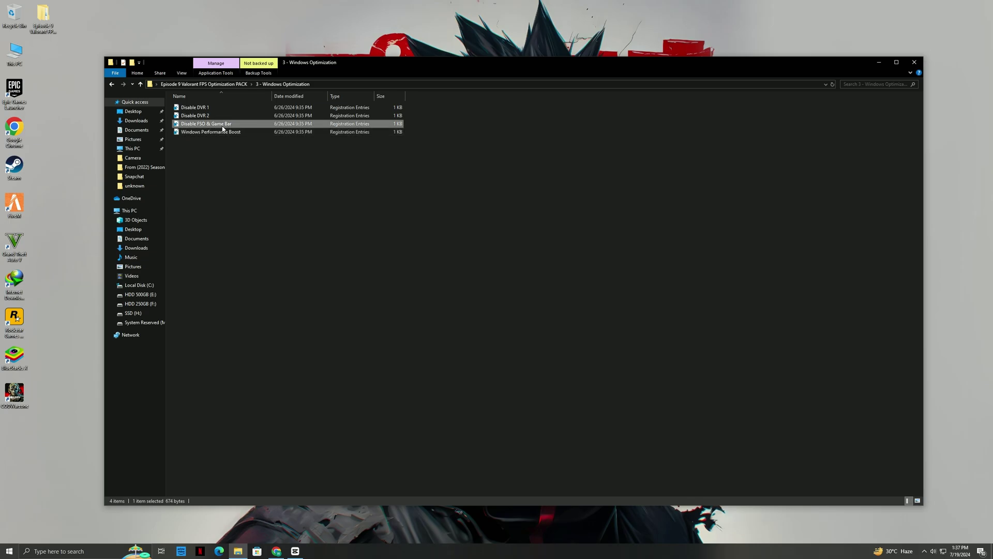
pyautogui.rightClick(222, 129)
pyautogui.click(233, 135)
pyautogui.click(485, 325)
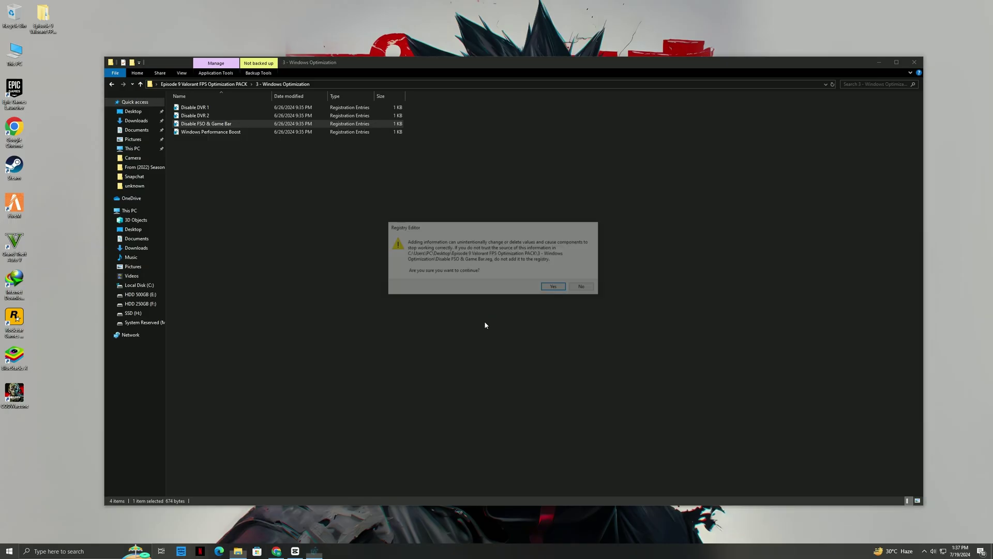
pyautogui.click(553, 286)
pyautogui.click(581, 281)
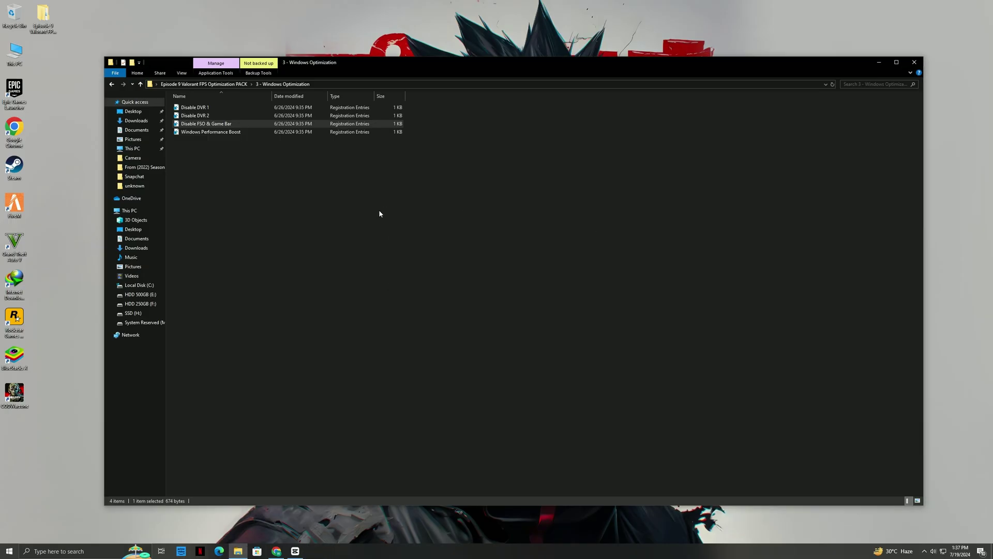
# Go to the 4 - Fix Input Lag folder and run the Remove Power Saving Features On USB Devices batch file as administrator.
pyautogui.click(111, 84)
pyautogui.doubleClick(200, 131)
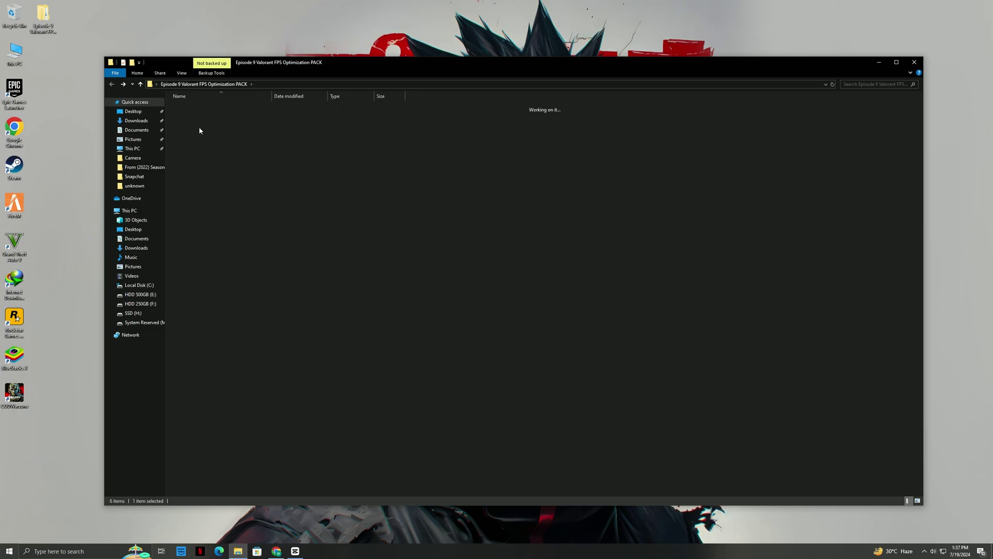
pyautogui.rightClick(201, 124)
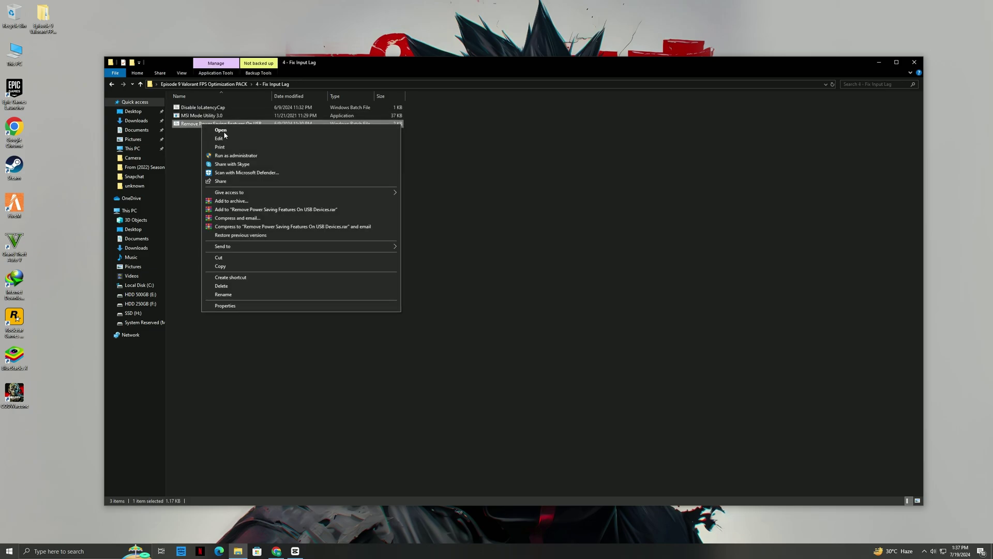
pyautogui.click(236, 155)
pyautogui.click(455, 324)
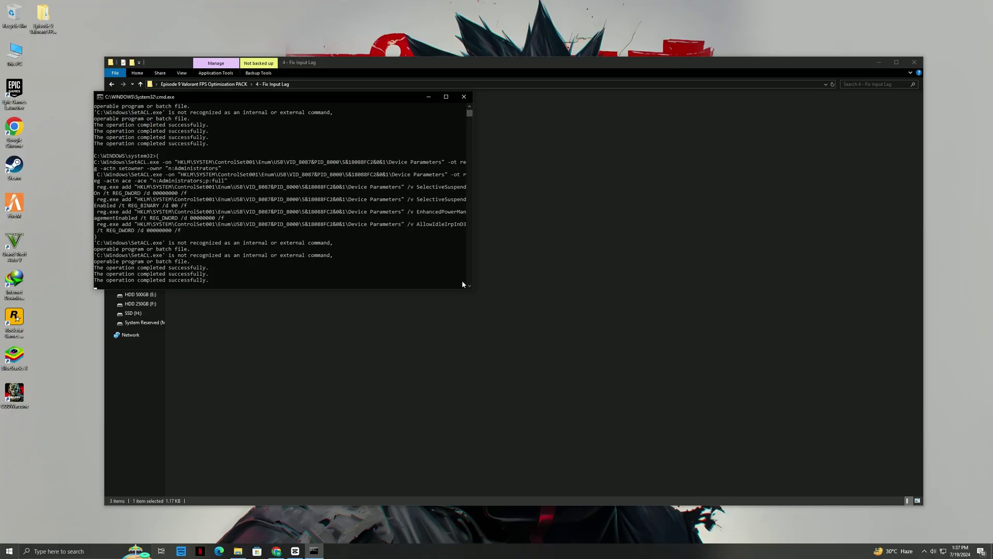
# Run the Disable IoLatencyCap batch file as administrator and allow it to make changes.
pyautogui.rightClick(222, 108)
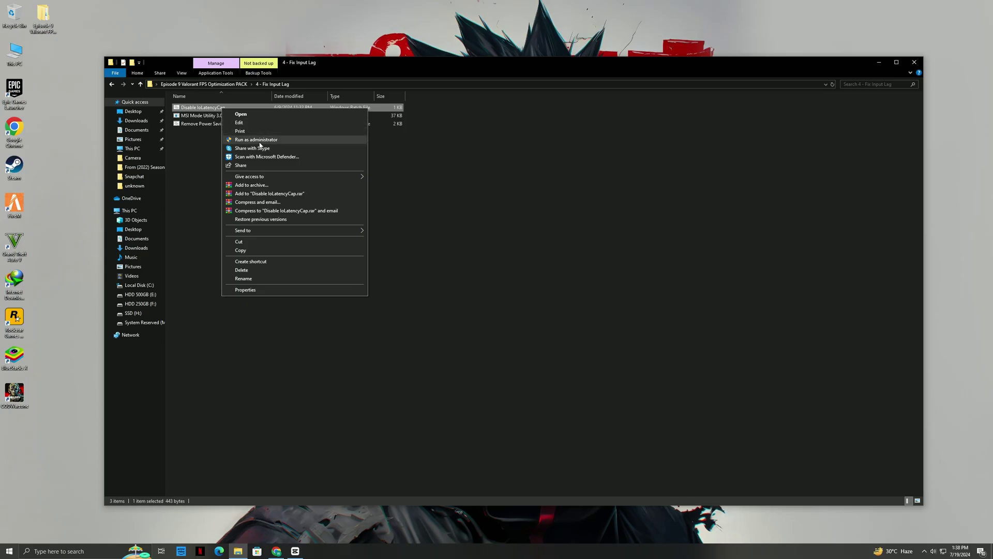
pyautogui.click(260, 143)
pyautogui.click(472, 323)
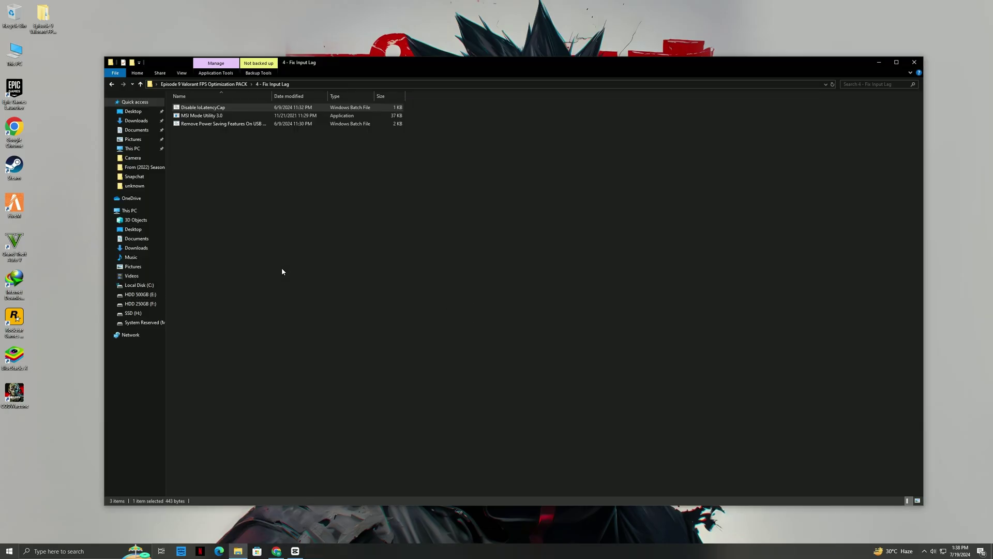
# Launch MSI Mode Utility 3.0 as administrator from the Fix Input Lag folder.
pyautogui.click(210, 123)
pyautogui.rightClick(210, 123)
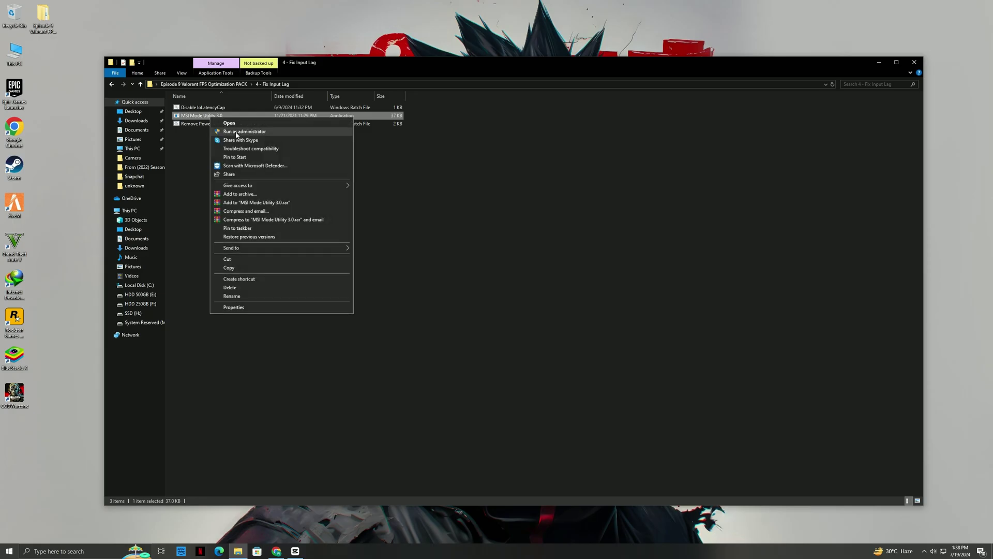
pyautogui.click(248, 158)
pyautogui.click(448, 332)
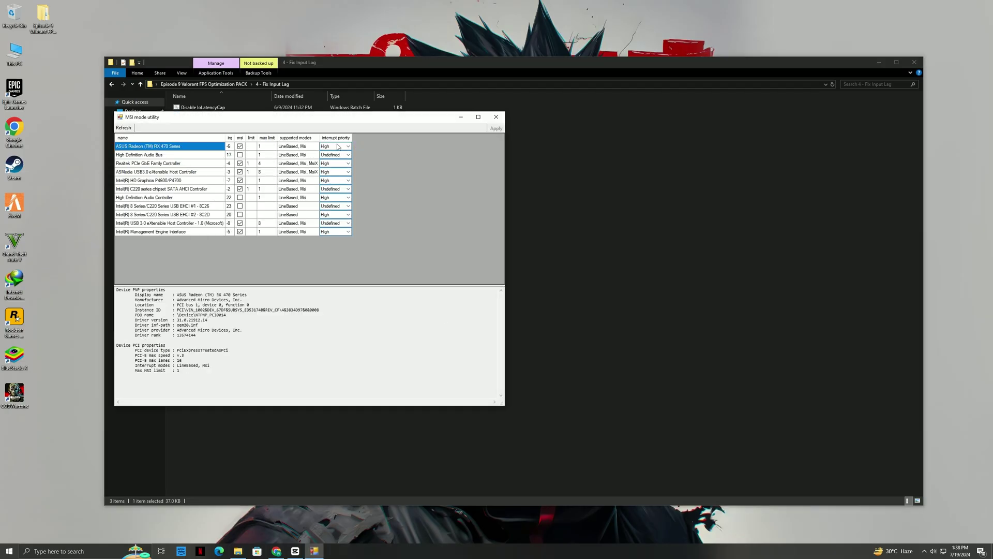
# Check the interrupt priority of the ASUS Radeon RX 470 Series in MSI mode utility and close the utility.
pyautogui.click(344, 147)
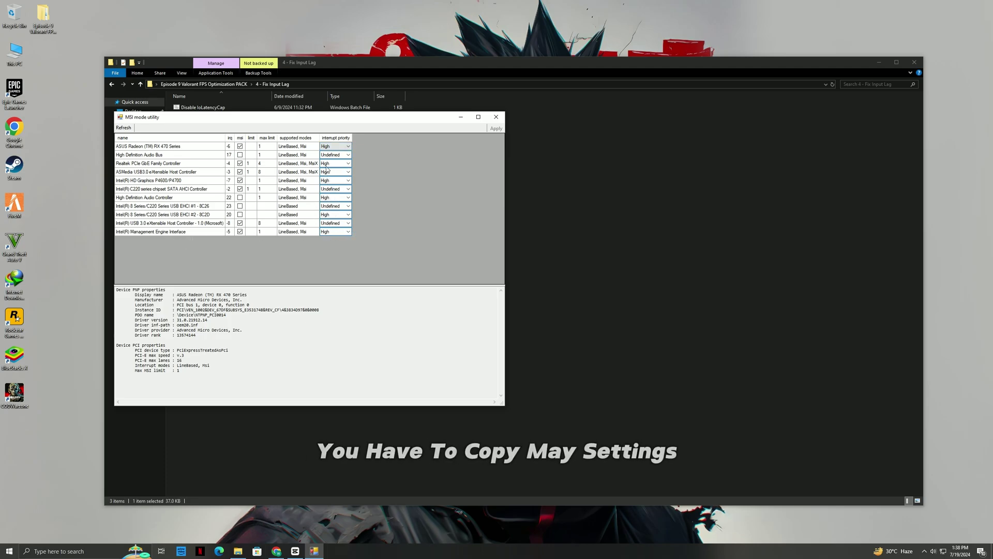
pyautogui.click(496, 117)
# Go to the 5 - Batch Optimization folder and run Latency Tweaks HPET as administrator, allowing it to make changes.
pyautogui.click(140, 84)
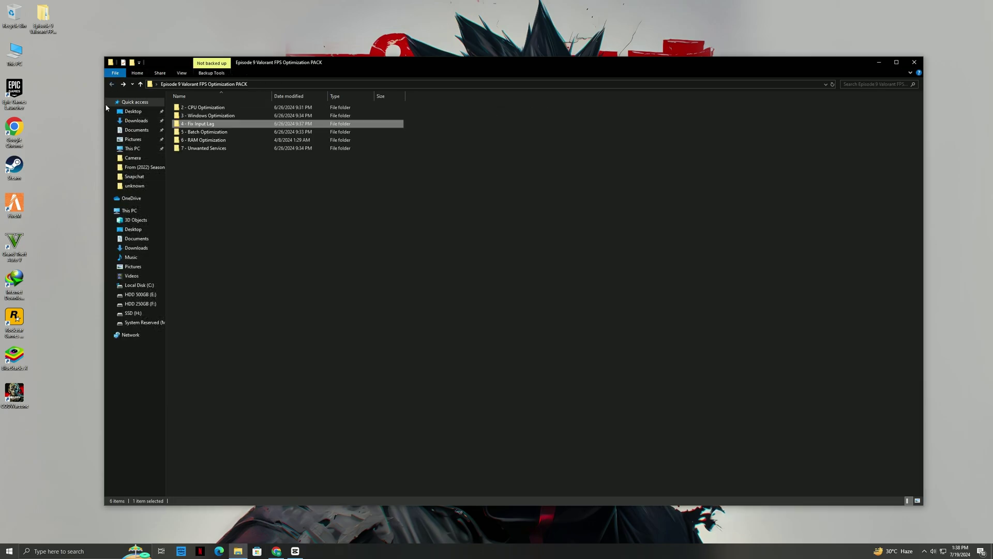
pyautogui.doubleClick(195, 133)
pyautogui.rightClick(201, 118)
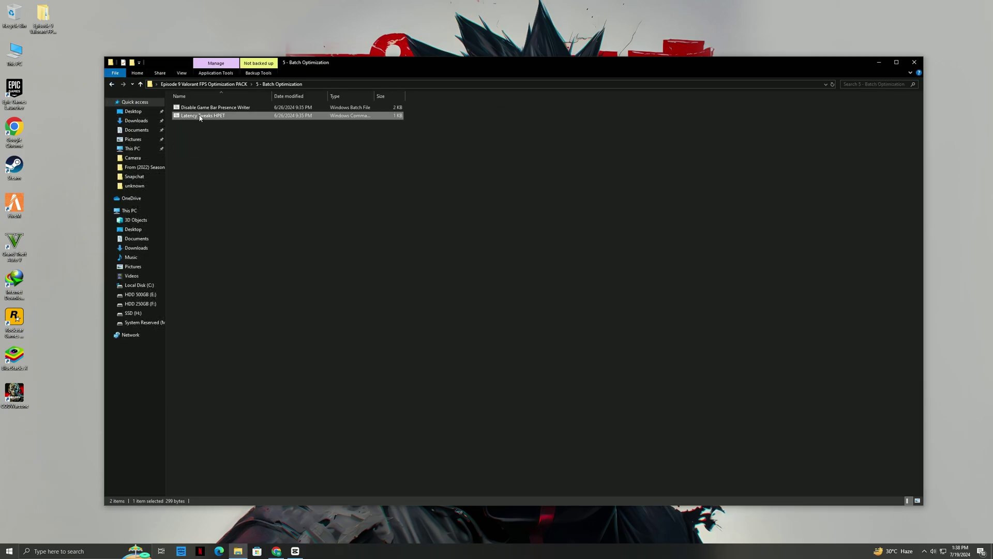
pyautogui.click(219, 147)
pyautogui.click(452, 325)
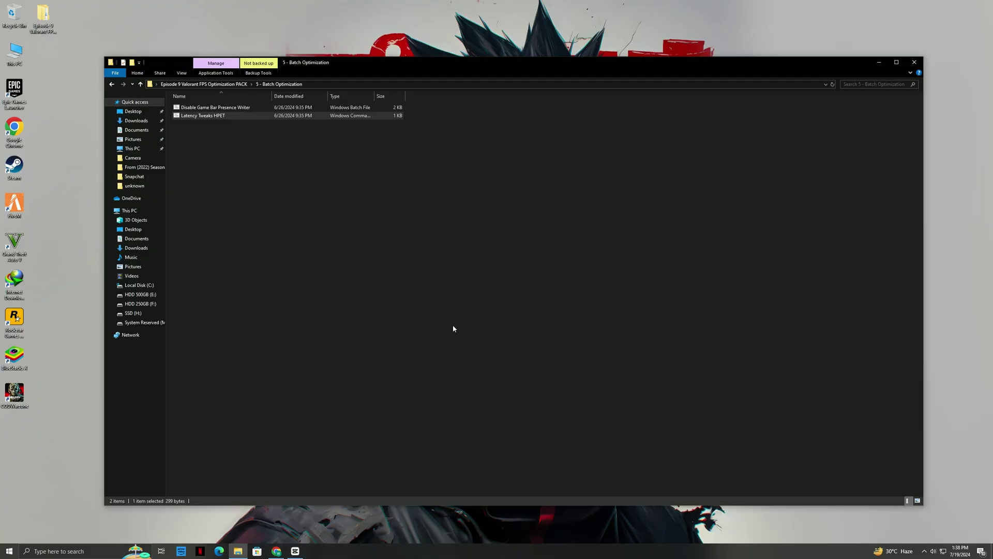
pyautogui.press('Return')
# Run the Disable Game Bar Presence Writer batch file as administrator, allow it to make changes and exit its console.
pyautogui.rightClick(219, 110)
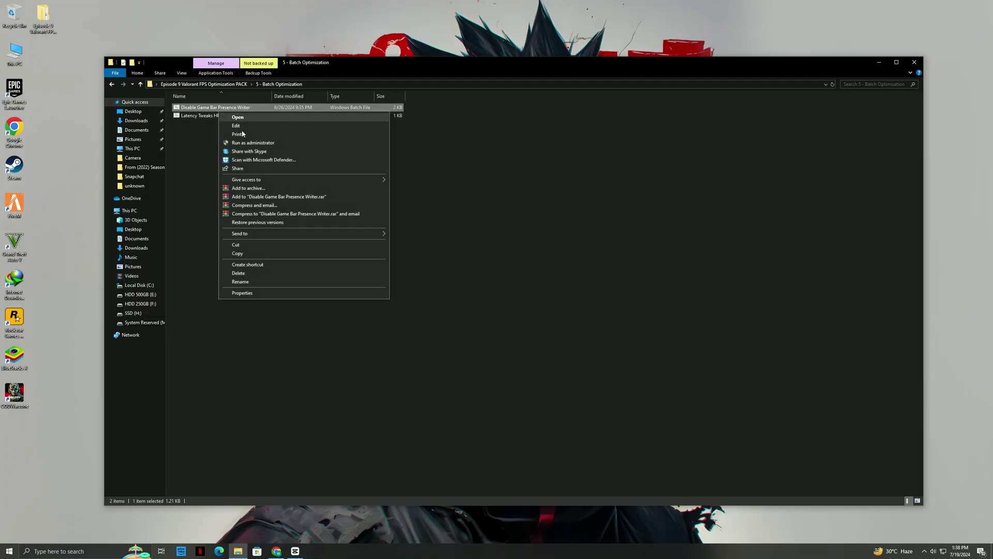
pyautogui.click(227, 136)
pyautogui.click(438, 327)
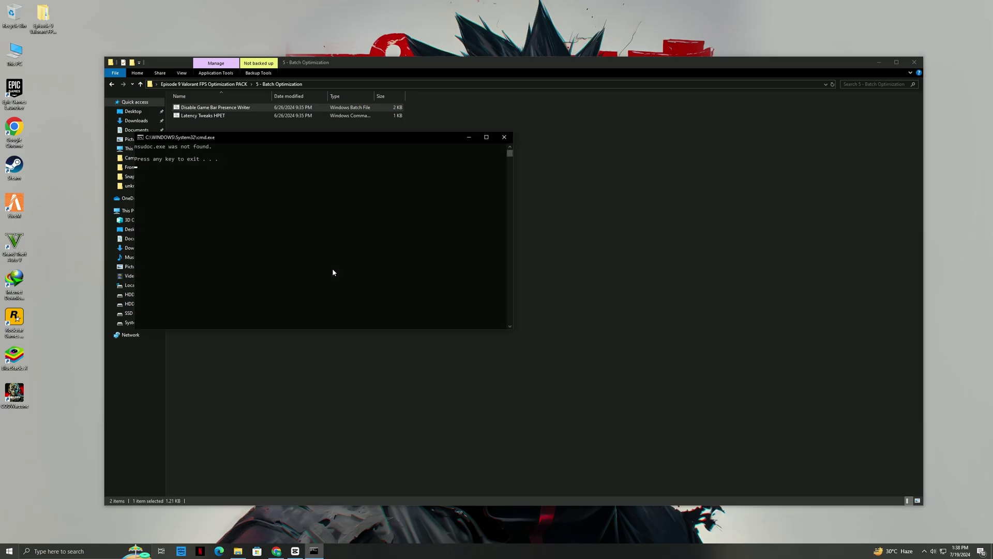
pyautogui.press('Return')
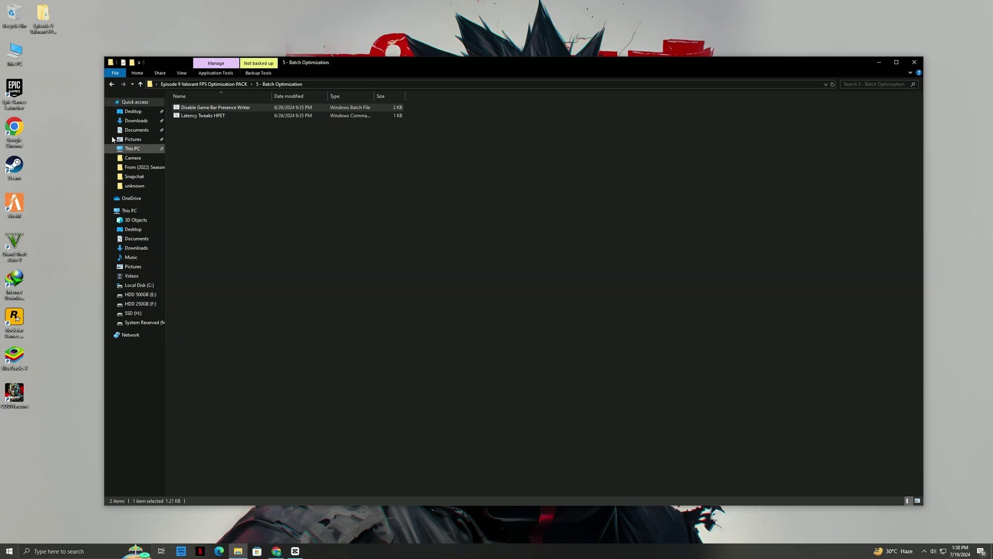
# Go to the 6 - RAM Optimization folder and merge the 16GB Ram file into the registry, approving the confirmations.
pyautogui.click(204, 83)
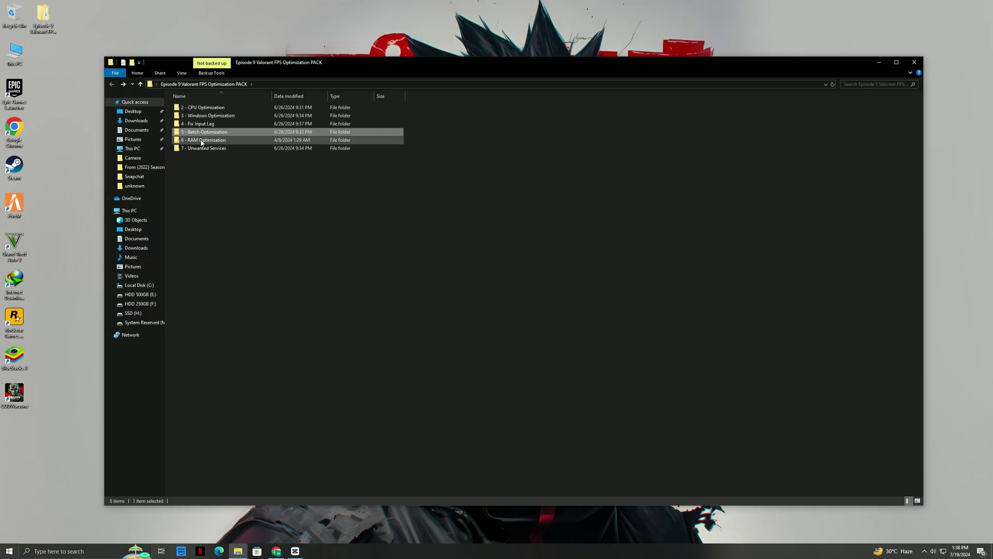
pyautogui.doubleClick(201, 141)
pyautogui.click(195, 166)
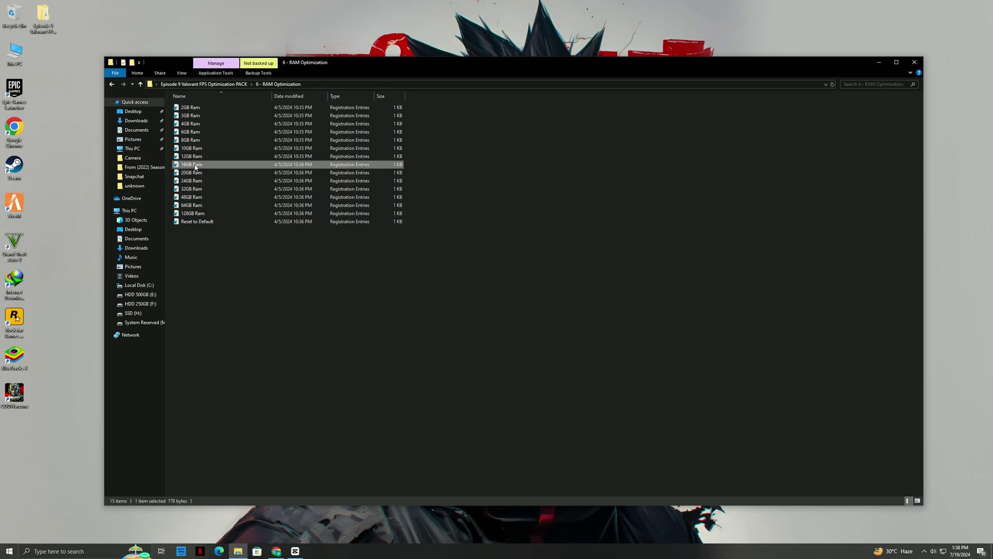
pyautogui.rightClick(187, 165)
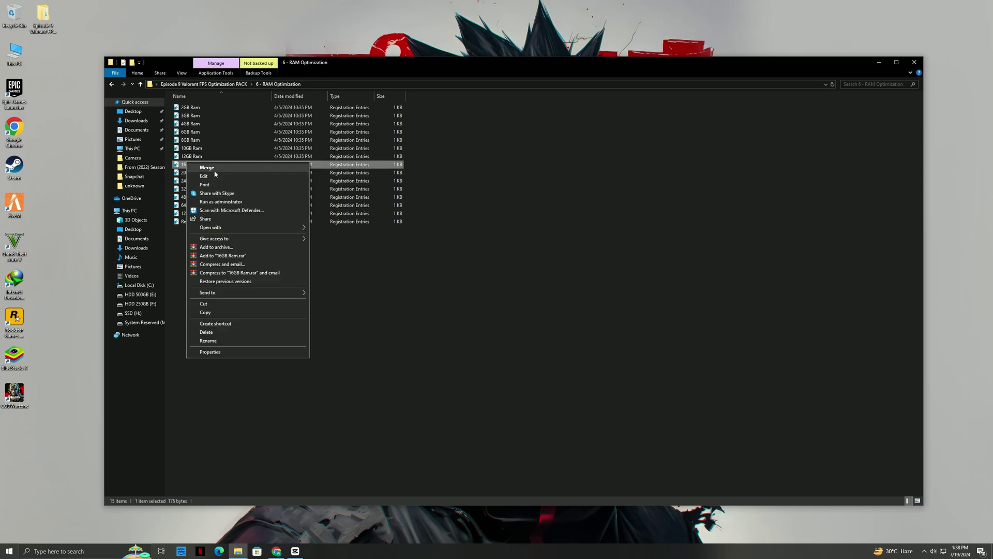
pyautogui.click(211, 168)
pyautogui.click(460, 324)
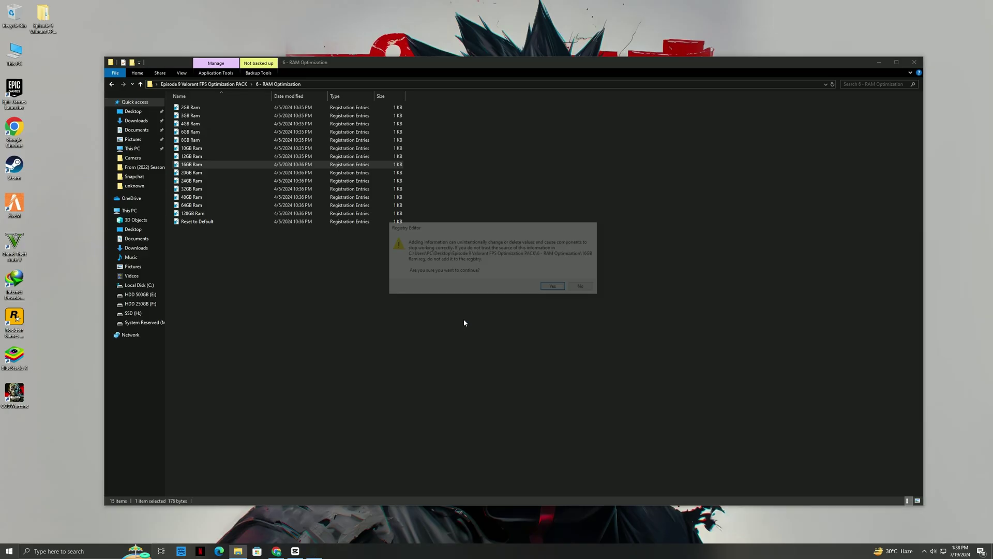
pyautogui.click(554, 285)
pyautogui.click(581, 274)
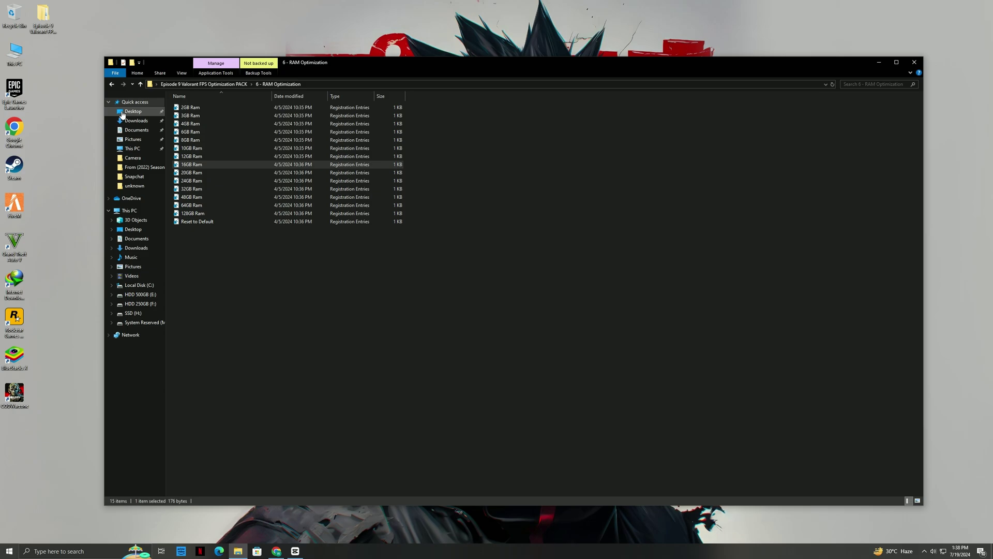
# Go to the 7 - Unwanted Services folder and merge the Disable Xbox Services file into the registry, approving the confirmations.
pyautogui.click(111, 84)
pyautogui.doubleClick(212, 148)
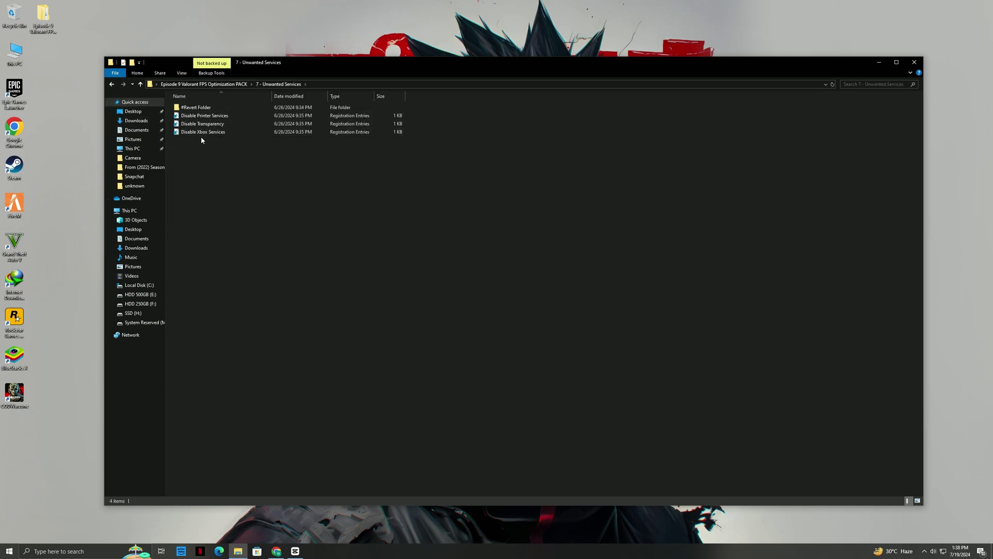
pyautogui.click(202, 133)
pyautogui.rightClick(201, 135)
pyautogui.click(219, 141)
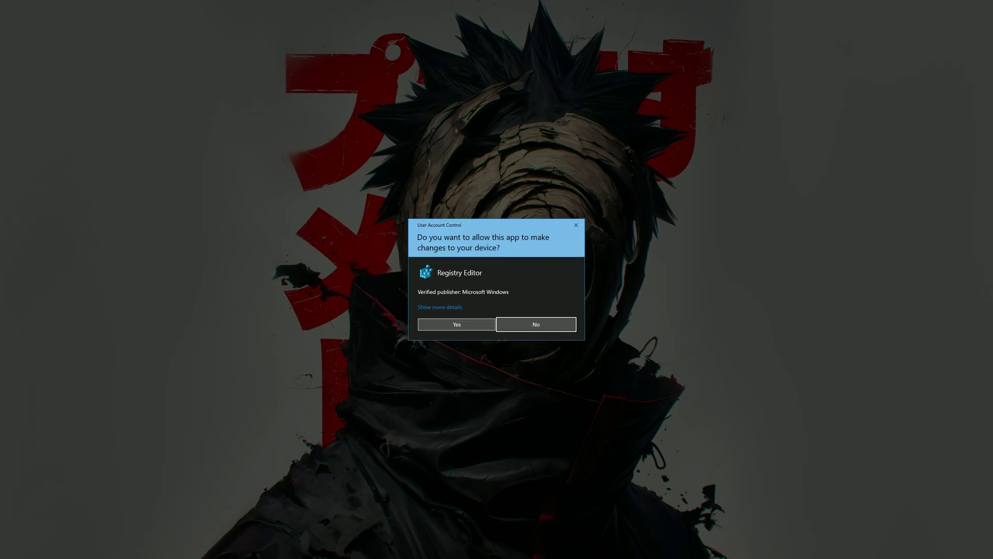
pyautogui.click(455, 323)
pyautogui.click(556, 288)
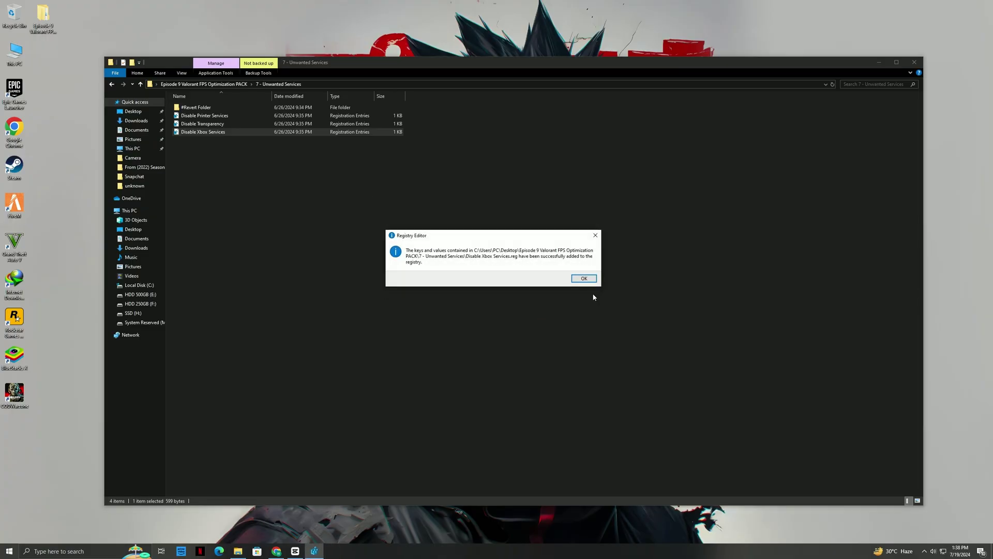
pyautogui.click(584, 278)
# Merge the Disable Transparency file into the registry and approve the confirmations.
pyautogui.rightClick(244, 122)
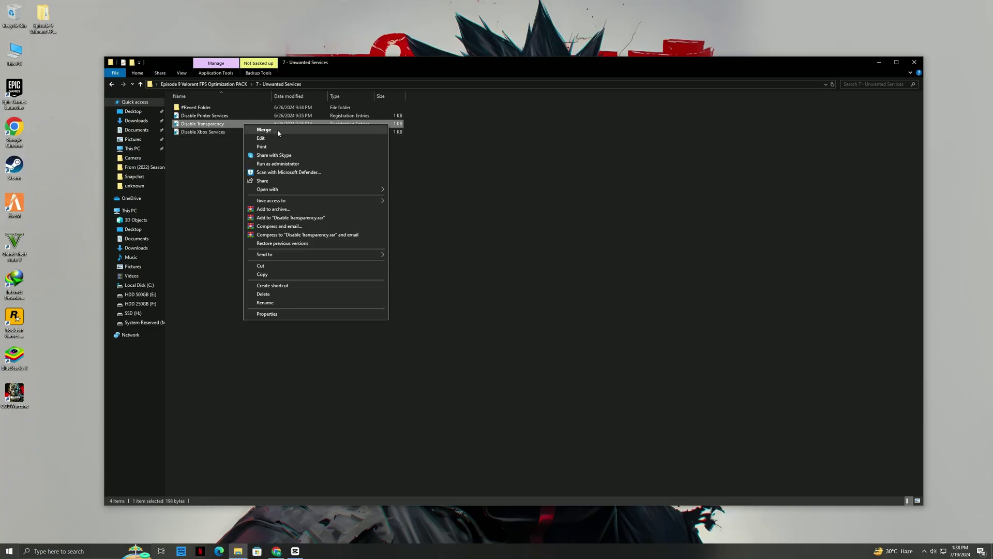
pyautogui.click(278, 129)
pyautogui.click(456, 324)
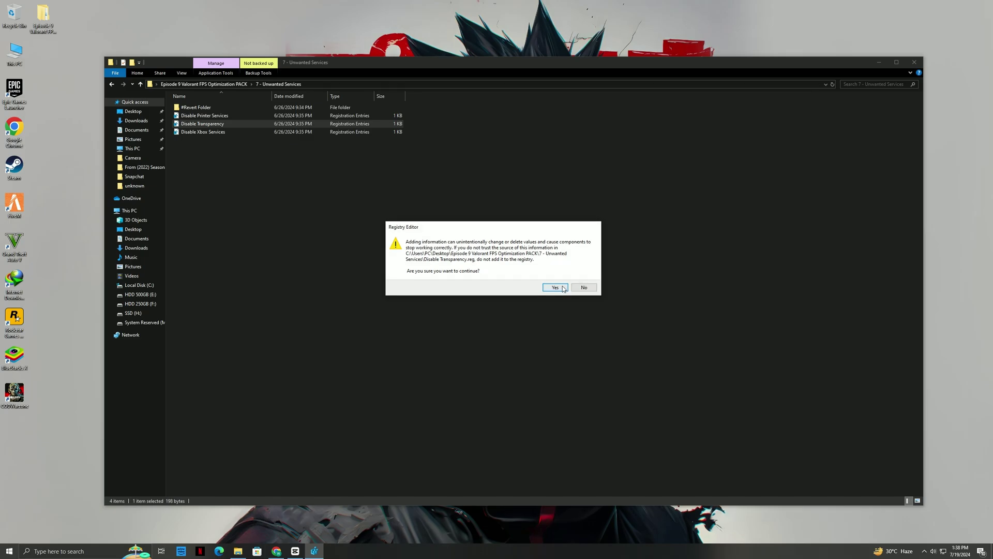
pyautogui.click(555, 288)
pyautogui.click(583, 277)
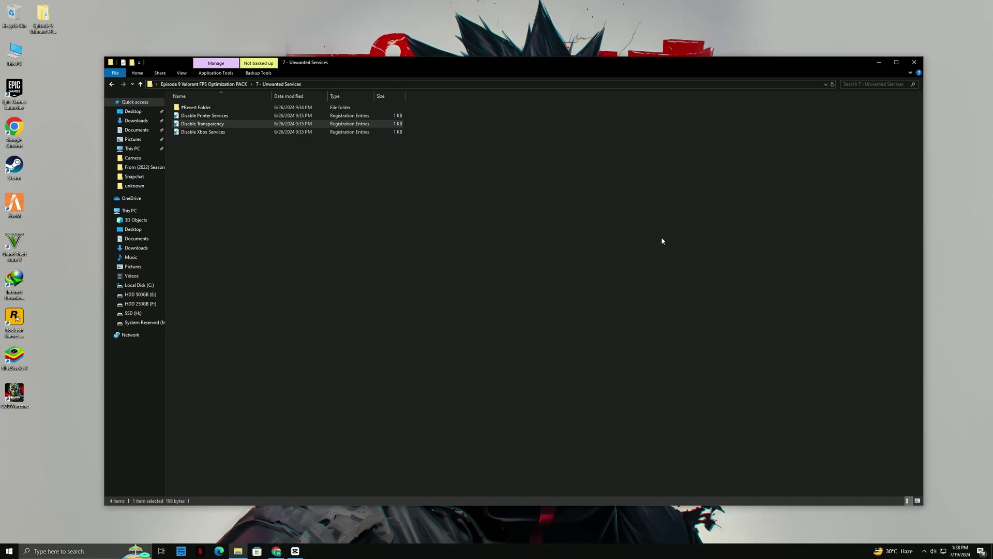